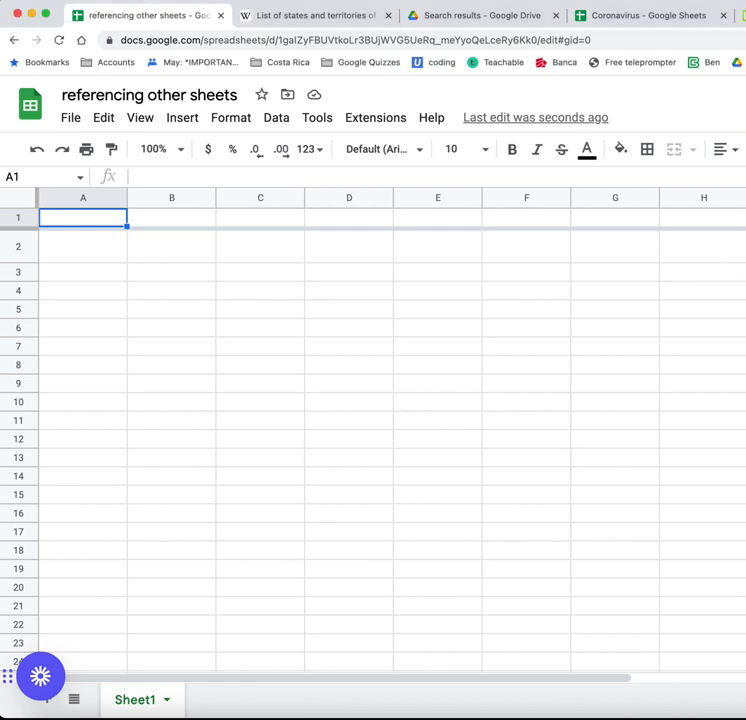
Enter =TRANSPOSE(SEQUENCE(5,1,2018,1)) in cell B1 to fill the header row with five consecutive years starting at 2018.
{"action": "left_click", "coordinate": [171, 218]}
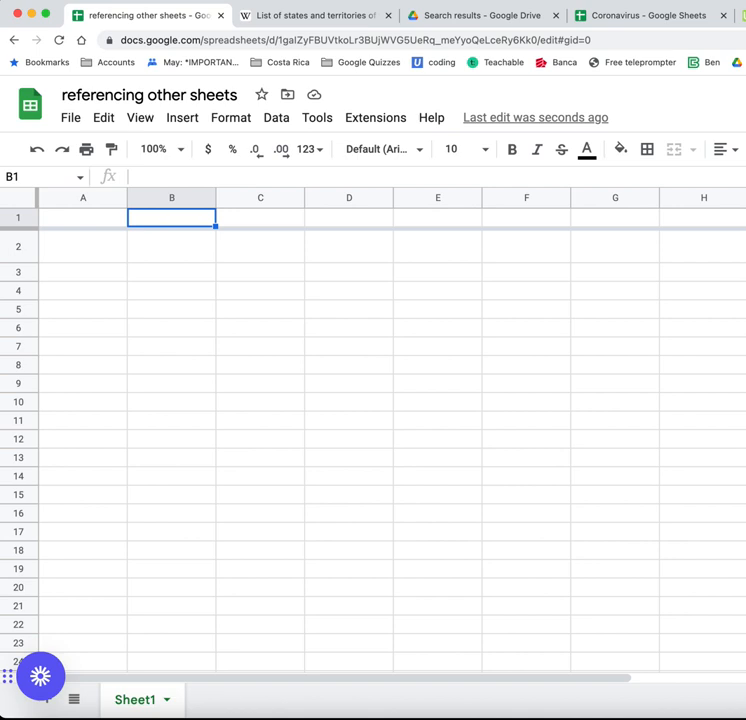
{"action": "type", "text": "=tran"}
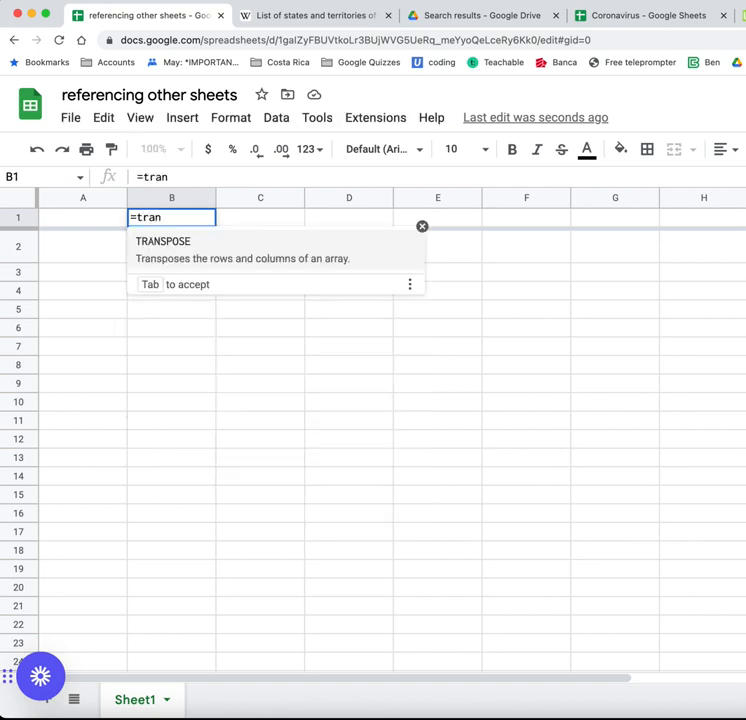
{"action": "key", "text": "Tab"}
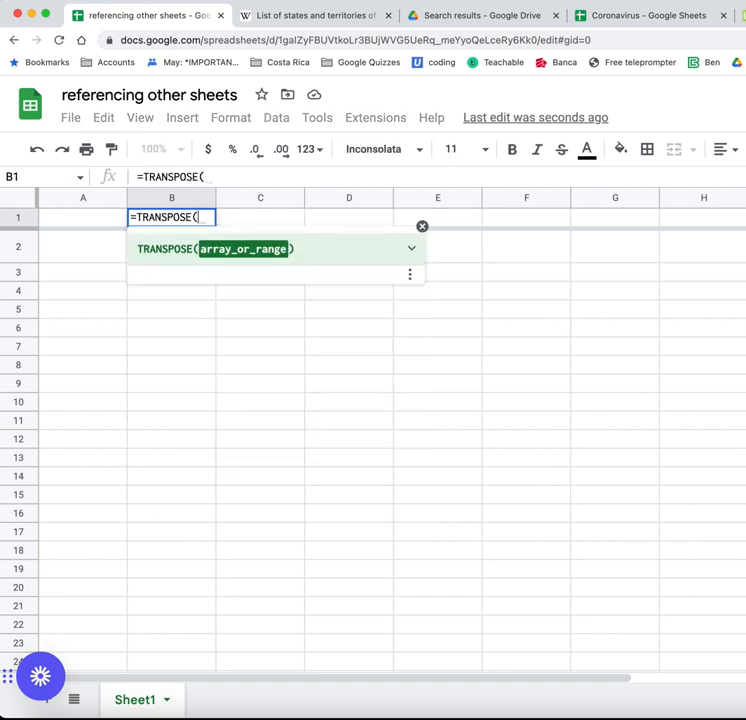
{"action": "type", "text": "seq"}
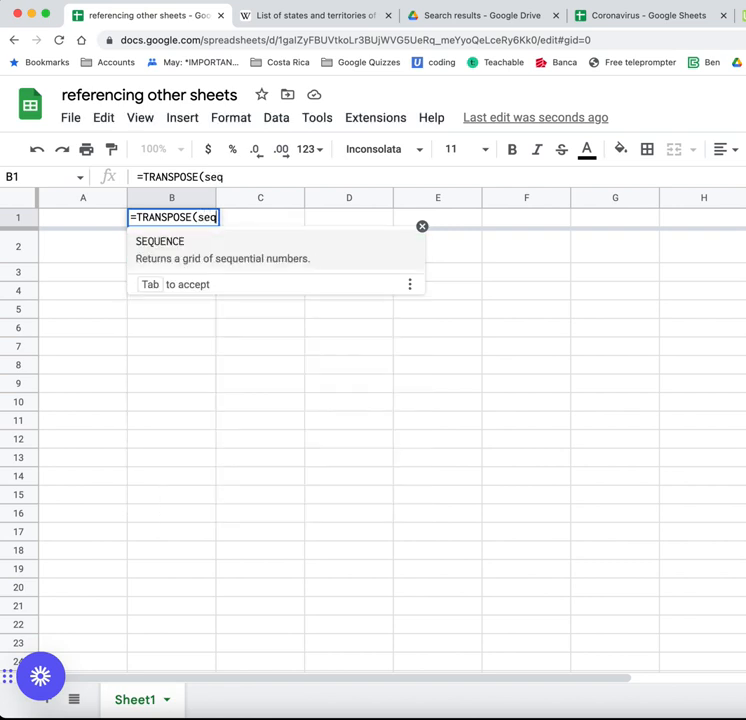
{"action": "key", "text": "Tab"}
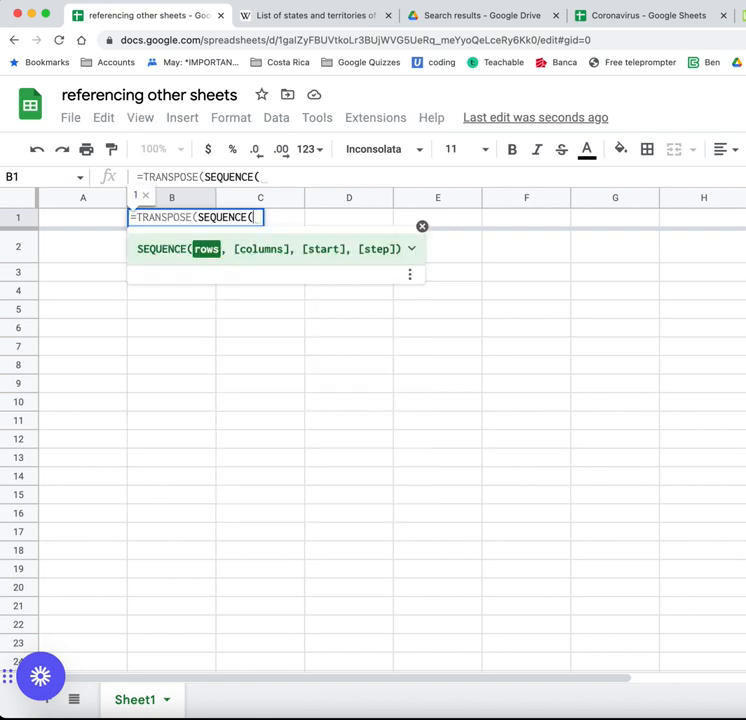
{"action": "type", "text": "5"}
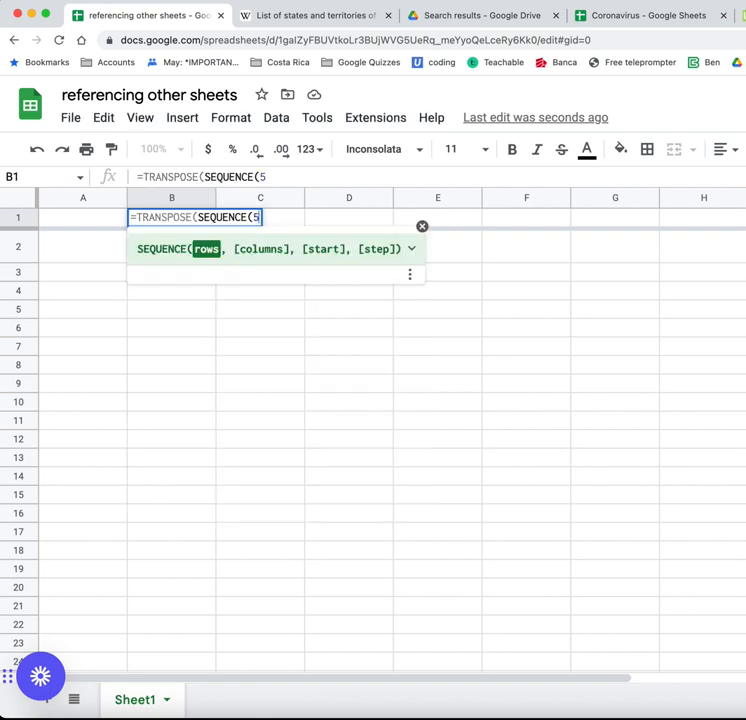
{"action": "type", "text": ",1,"}
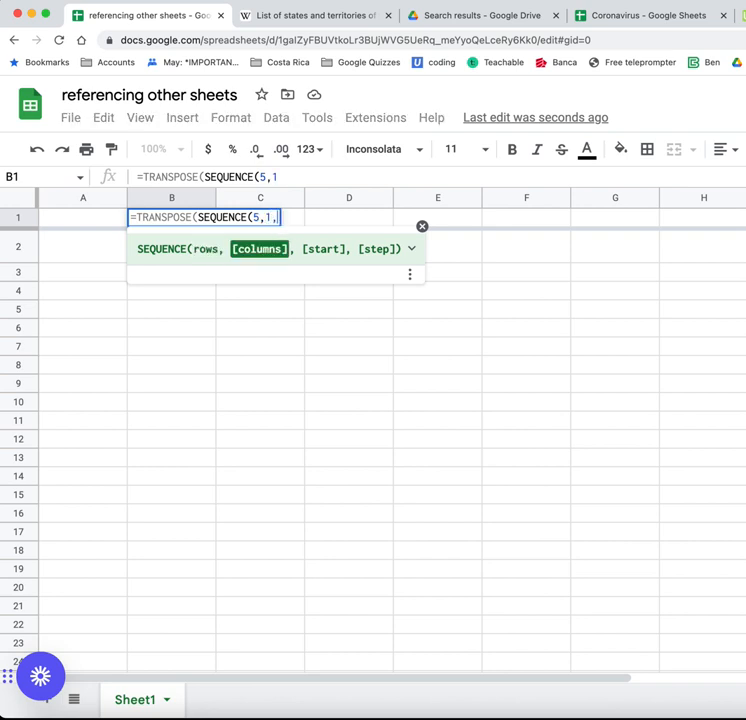
{"action": "type", "text": "208"}
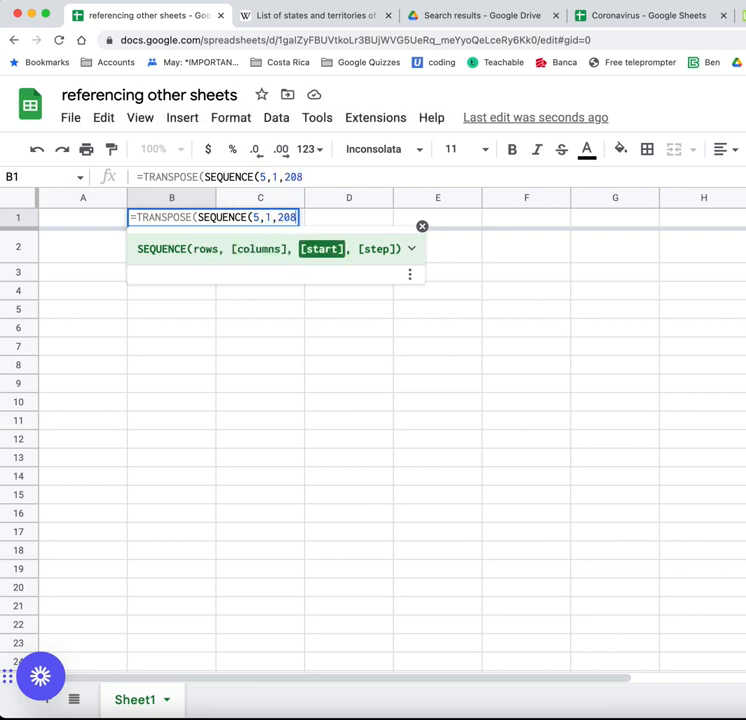
{"action": "key", "text": "BackSpace"}
{"action": "type", "text": "18,1"}
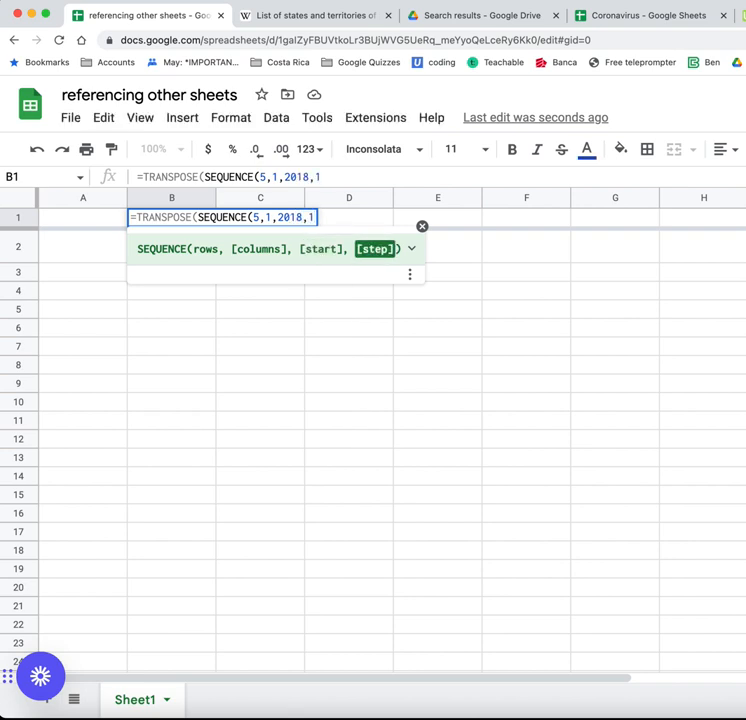
{"action": "key", "text": "Return"}
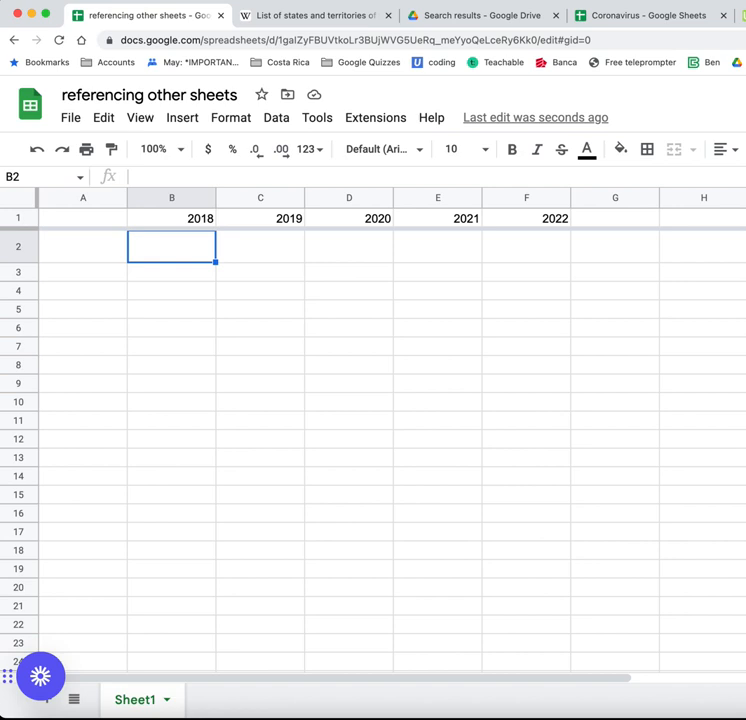
Fill 100 rows and 5 columns with random values by entering =ARRAYFORMULA(ROUND(RANDARRAY(100,5),4)*1000) in cell B2.
{"action": "type", "text": "="}
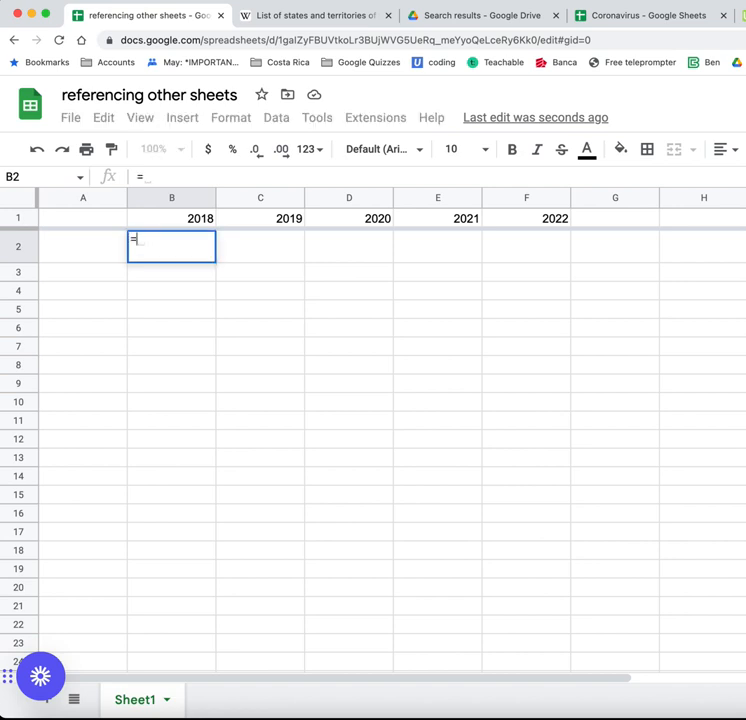
{"action": "type", "text": "arr"}
{"action": "key", "text": "Tab"}
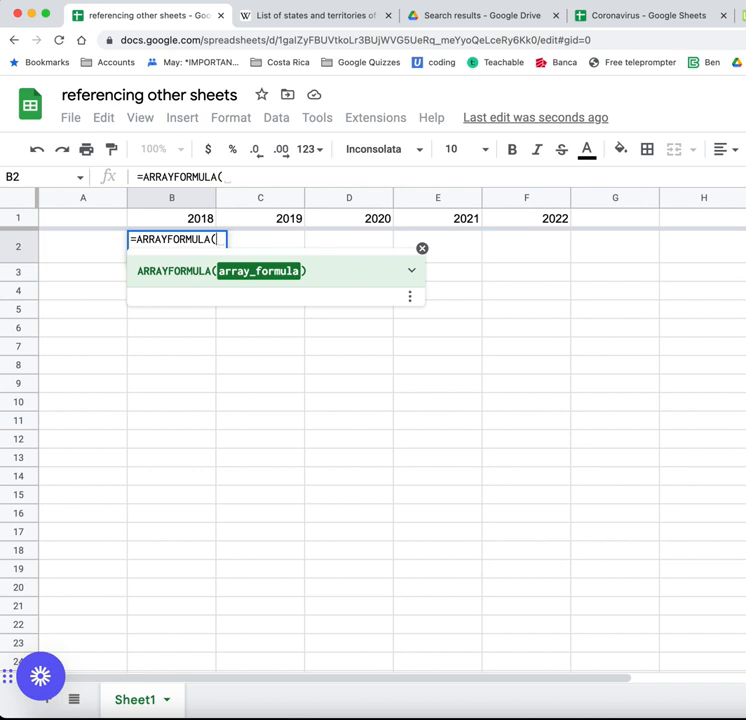
{"action": "type", "text": "roun"}
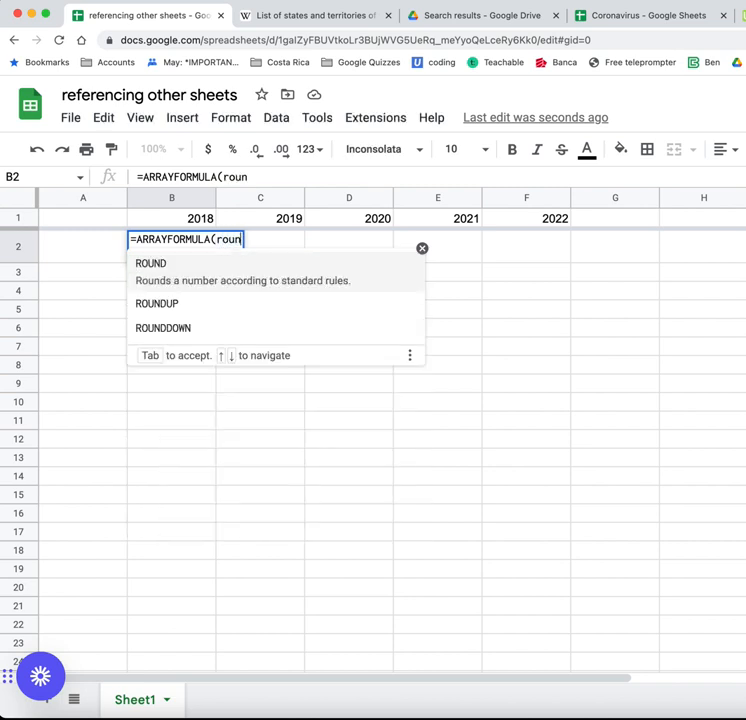
{"action": "key", "text": "Tab"}
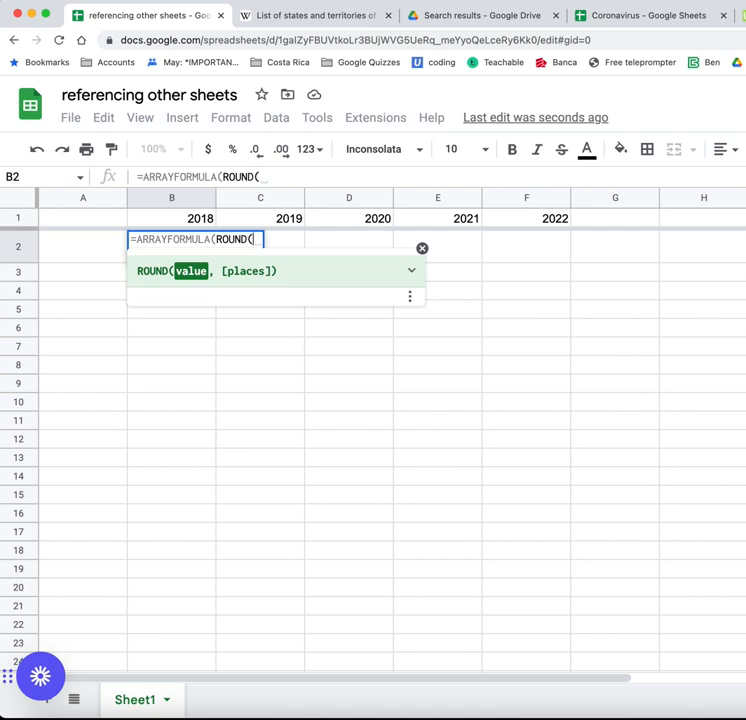
{"action": "type", "text": "randarr"}
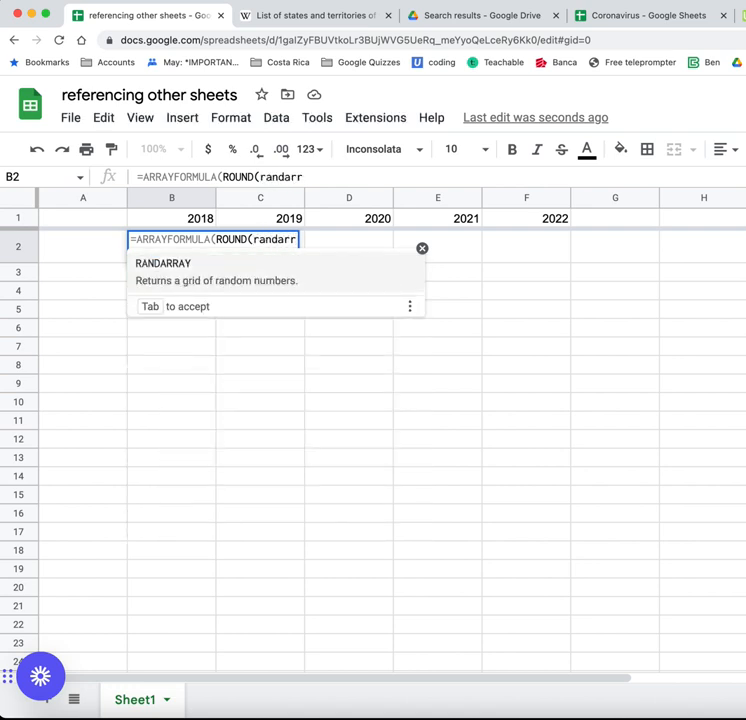
{"action": "key", "text": "Tab"}
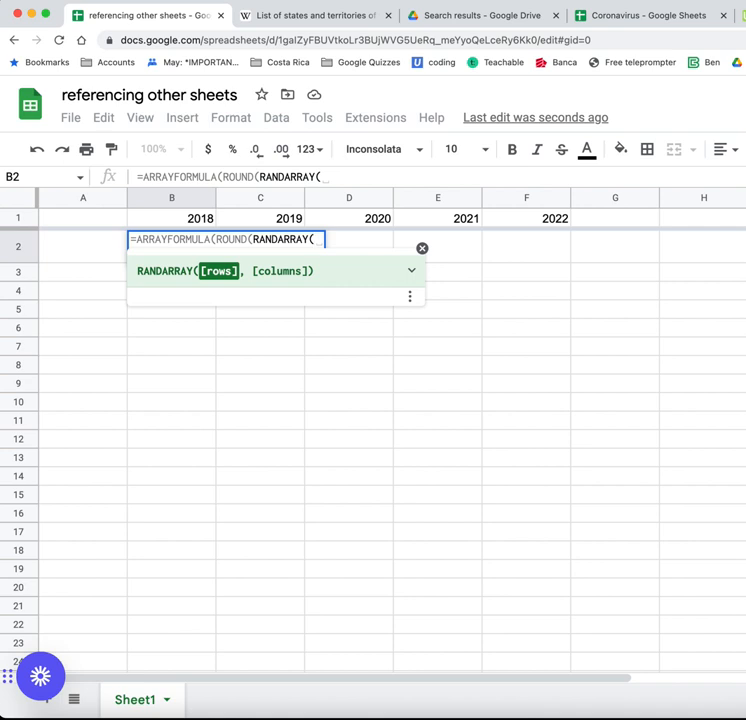
{"action": "type", "text": "100"}
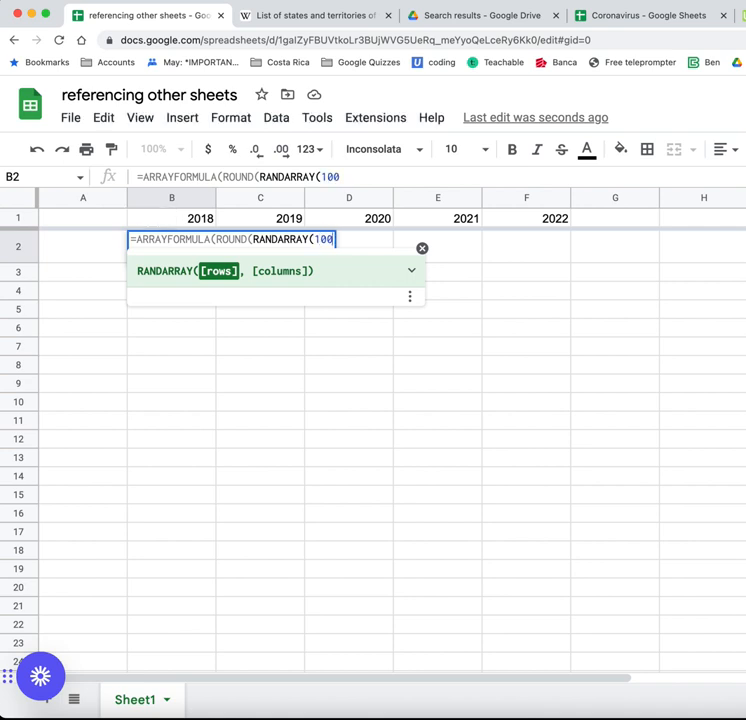
{"action": "type", "text": ",5"}
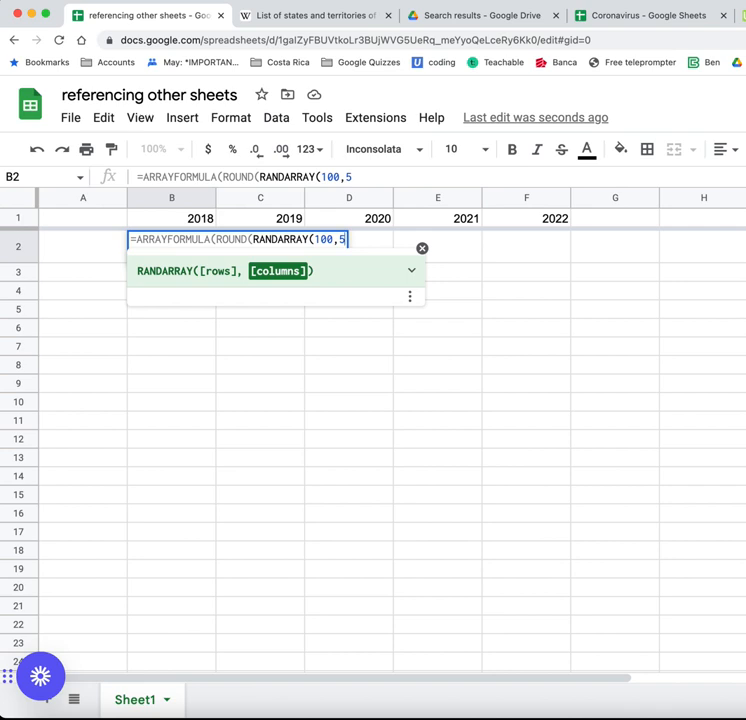
{"action": "type", "text": ","}
{"action": "key", "text": "BackSpace"}
{"action": "type", "text": ")"}
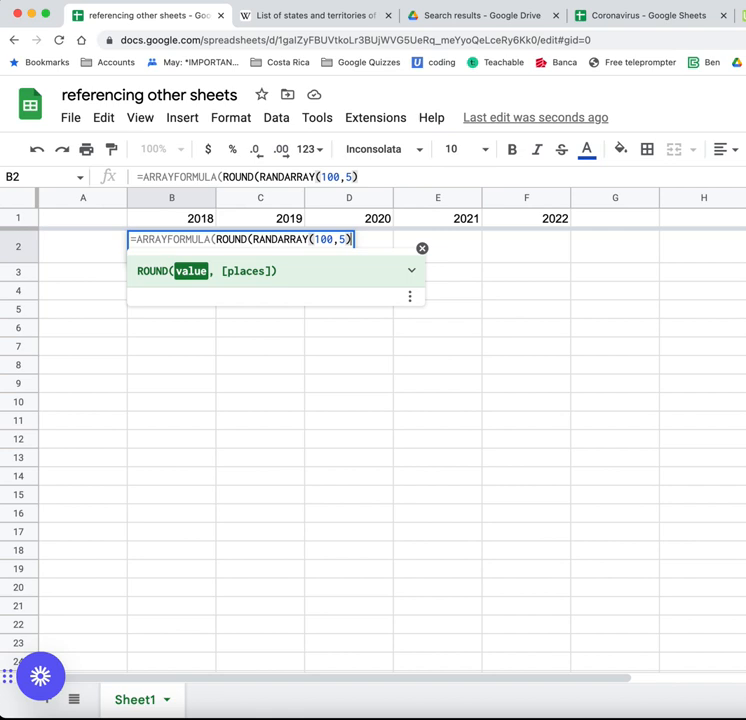
{"action": "type", "text": ",4"}
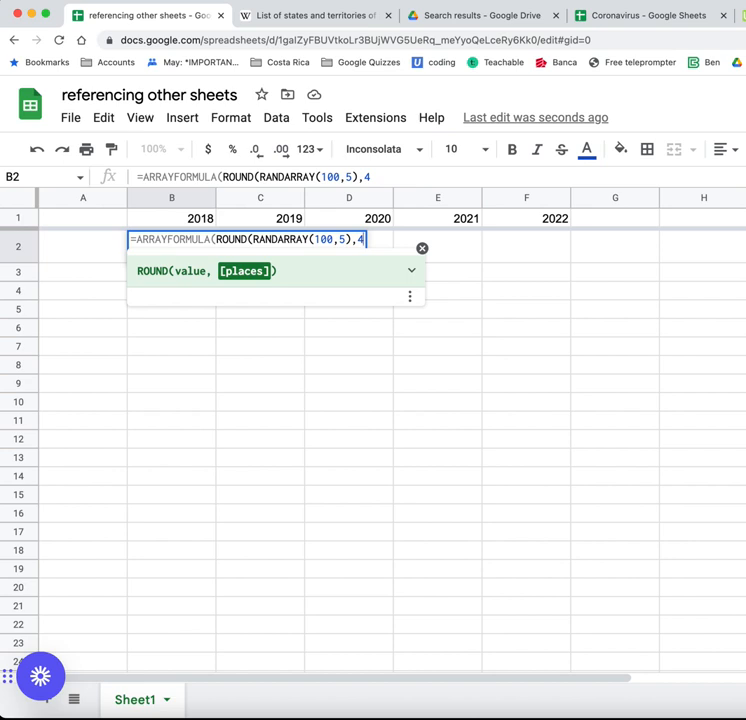
{"action": "type", "text": ")"}
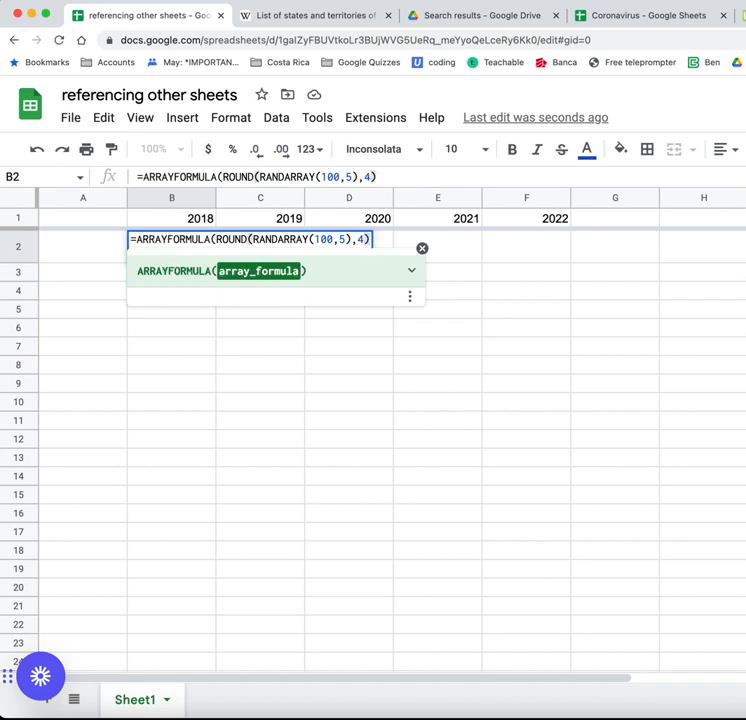
{"action": "type", "text": "*1"}
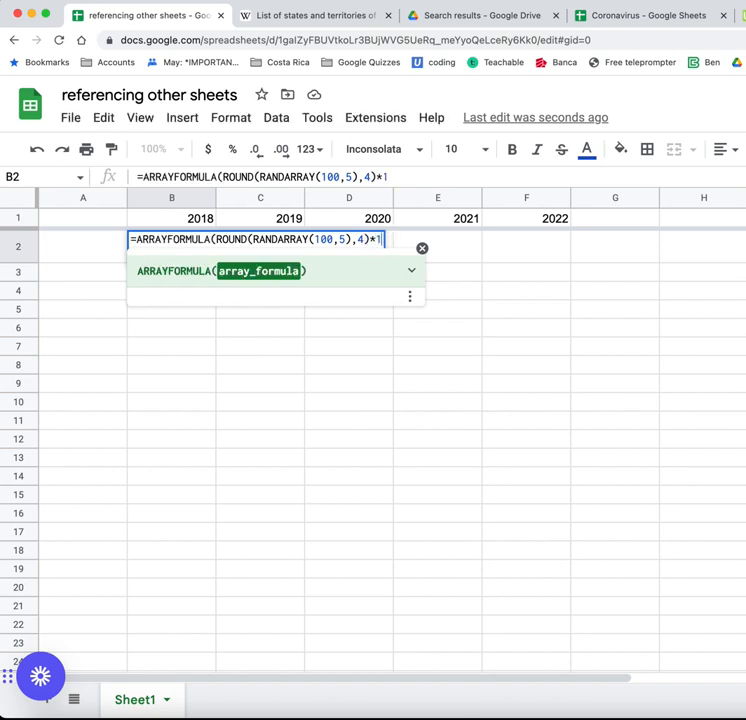
{"action": "type", "text": "000"}
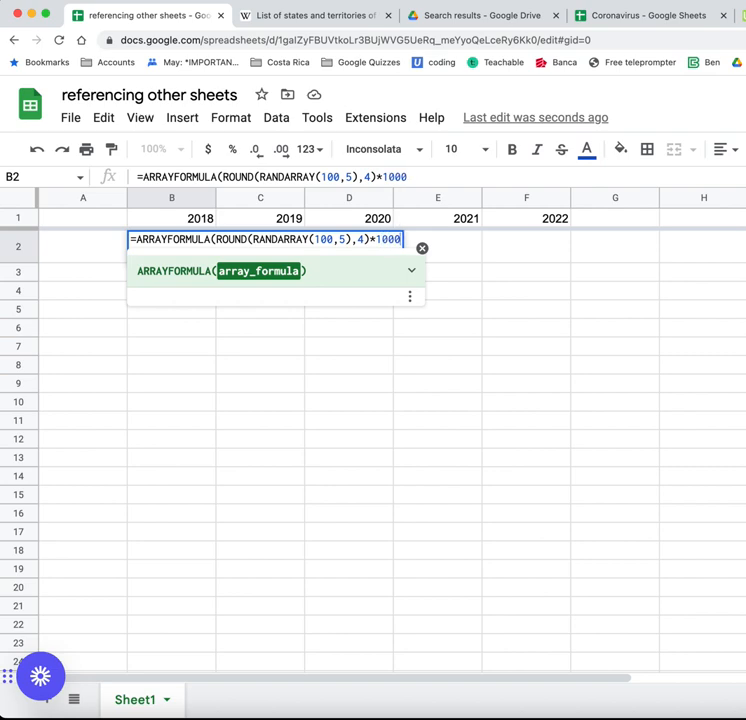
{"action": "type", "text": ")"}
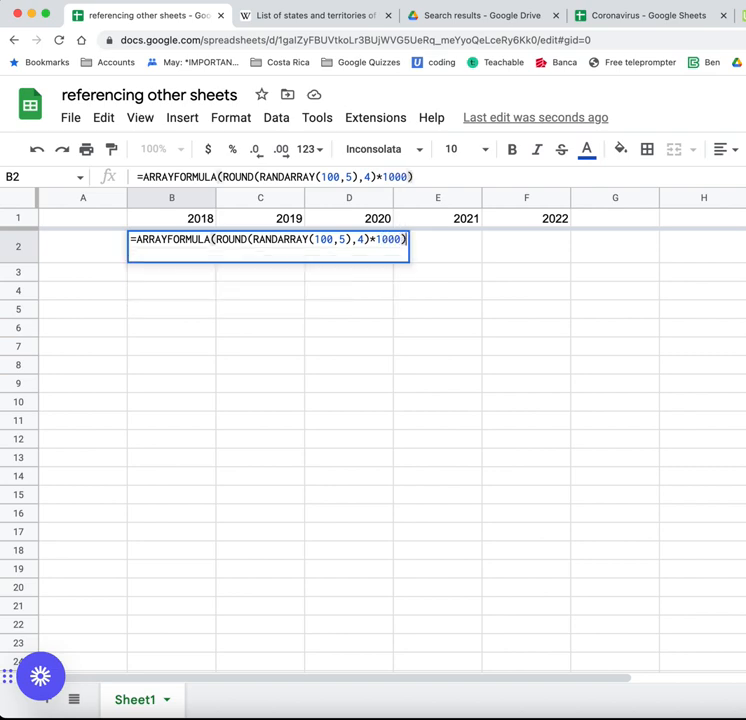
{"action": "key", "text": "Return"}
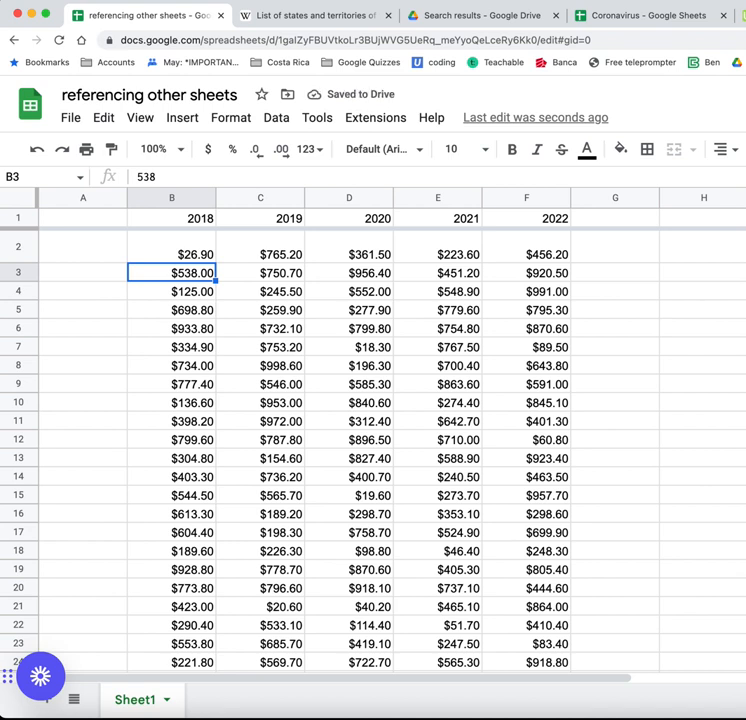
Change the multiplier in the B2 array formula to 100000.
{"action": "left_click", "coordinate": [171, 246]}
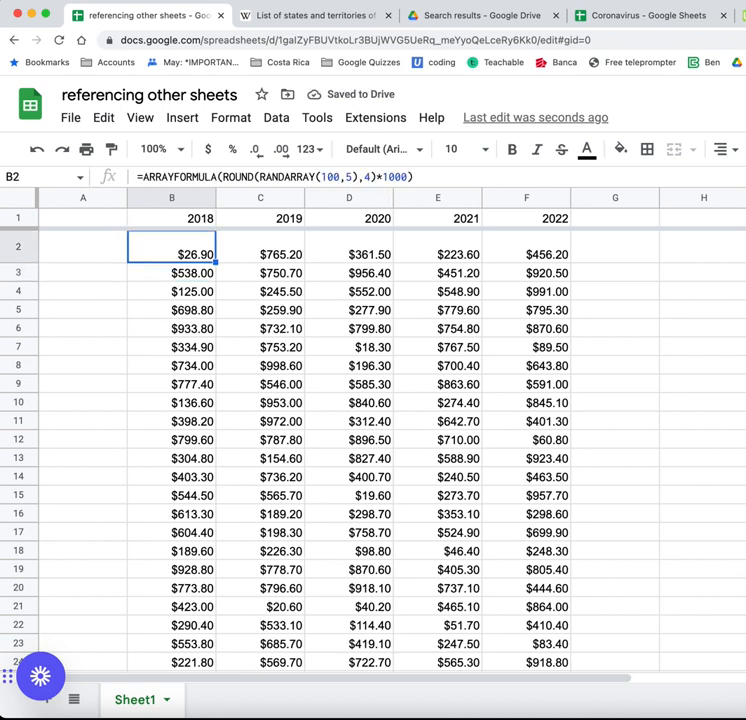
{"action": "key", "text": "Return"}
{"action": "type", "text": "00"}
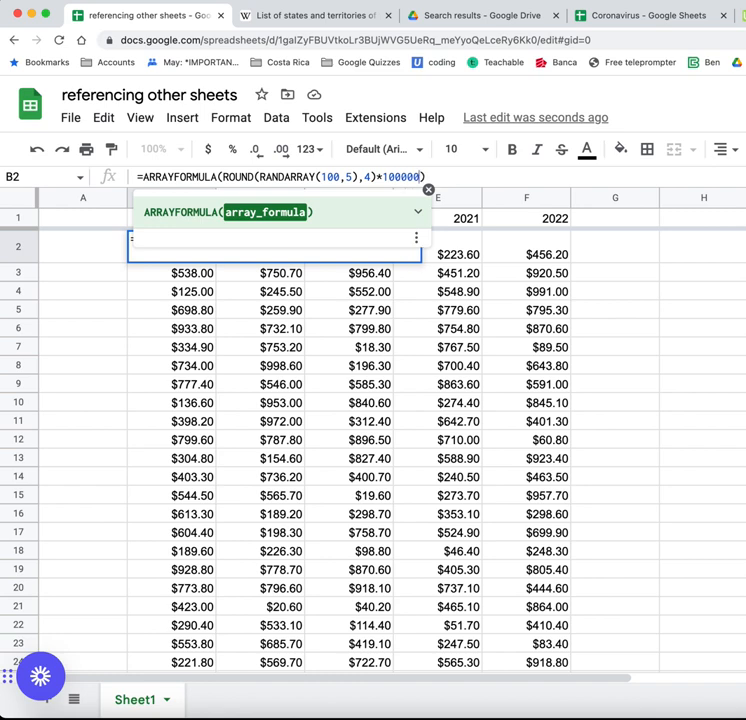
{"action": "key", "text": "Return"}
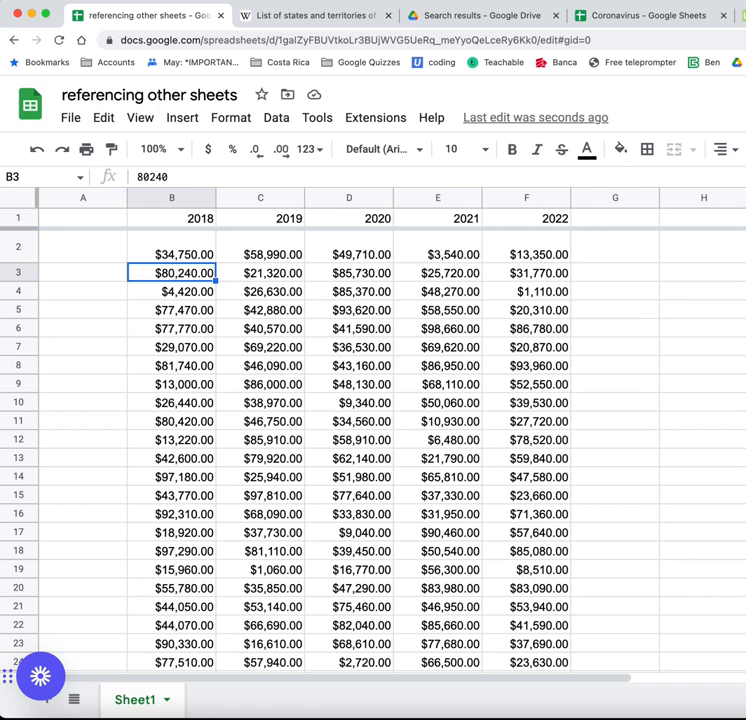
Enter a VLOOKUP formula in cell A2 with RANDBETWEEN(1,50) as its search key.
{"action": "left_click", "coordinate": [83, 247]}
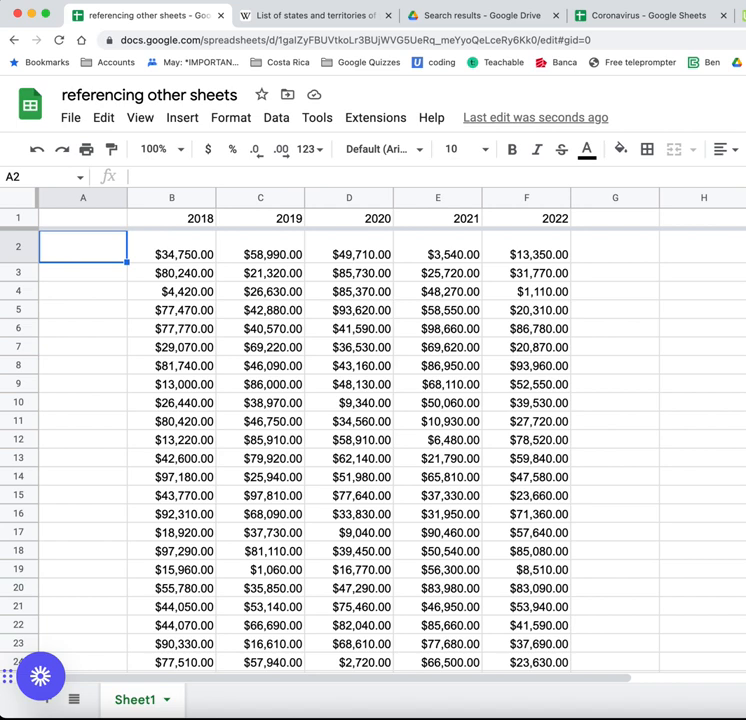
{"action": "type", "text": "="}
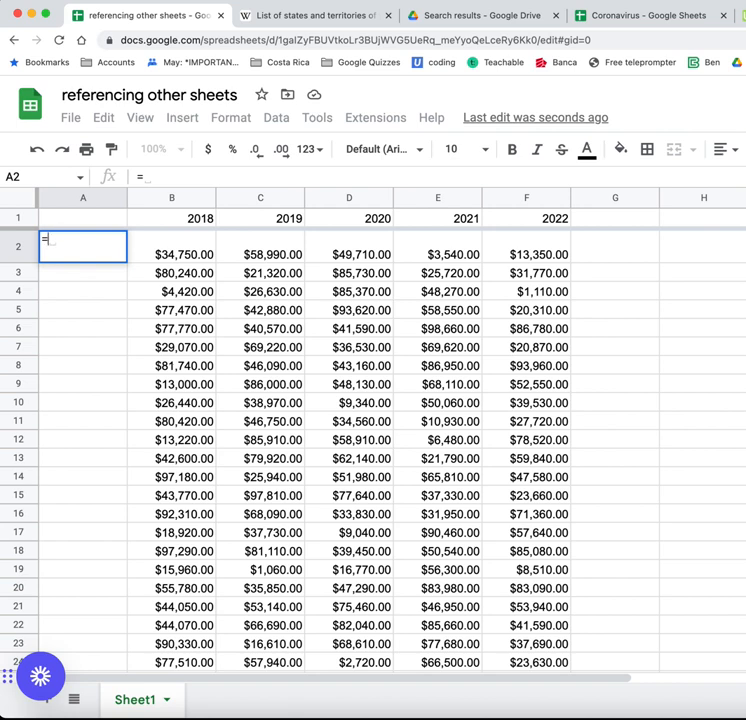
{"action": "type", "text": "vl"}
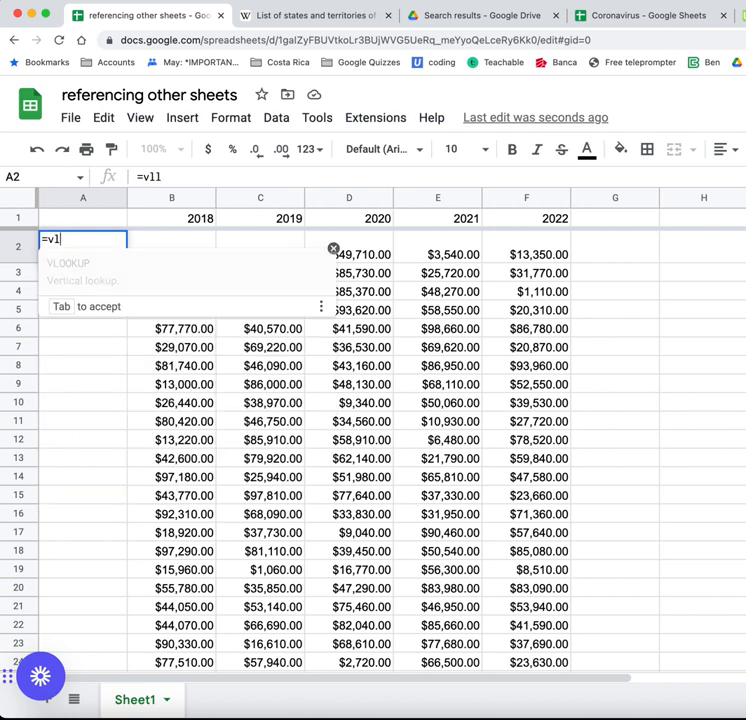
{"action": "key", "text": "BackSpace"}
{"action": "type", "text": "o"}
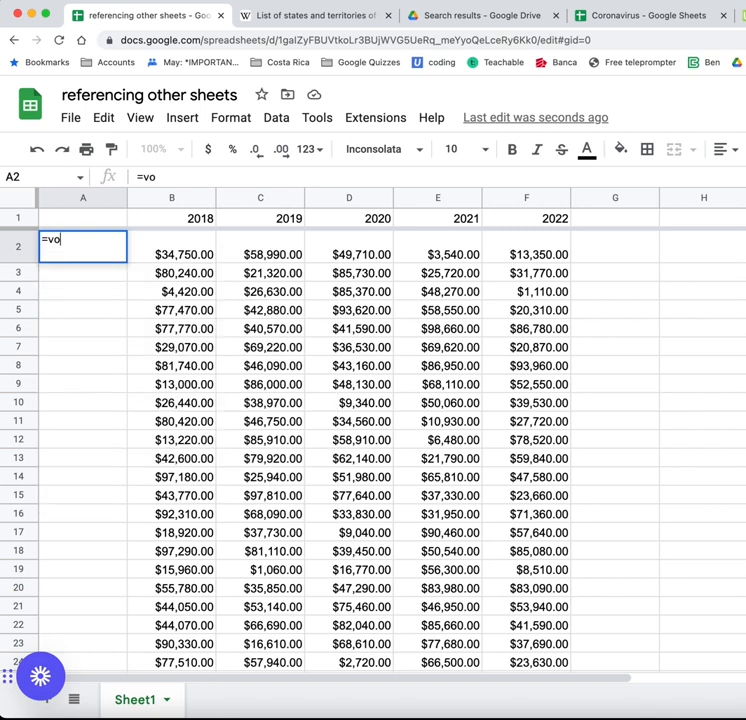
{"action": "key", "text": "BackSpace"}
{"action": "type", "text": "l"}
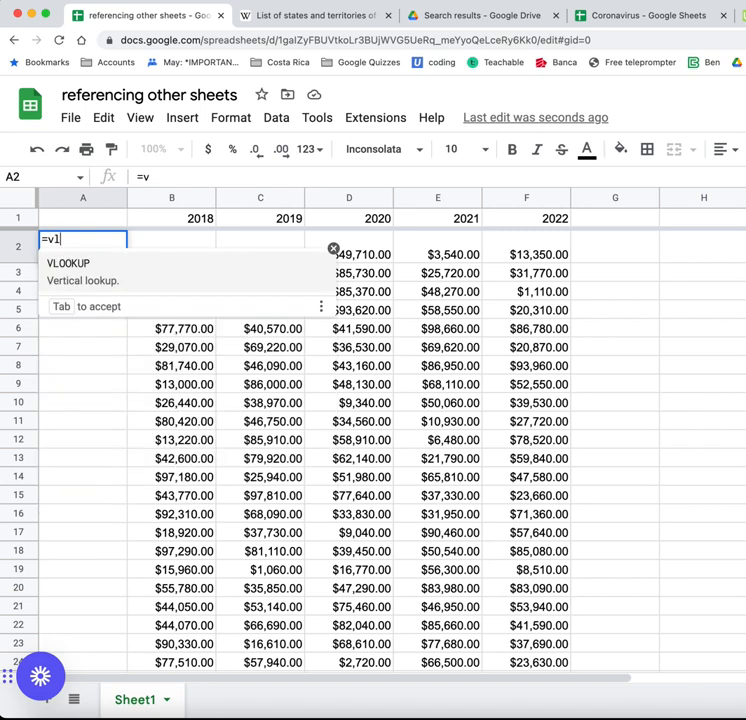
{"action": "key", "text": "Tab"}
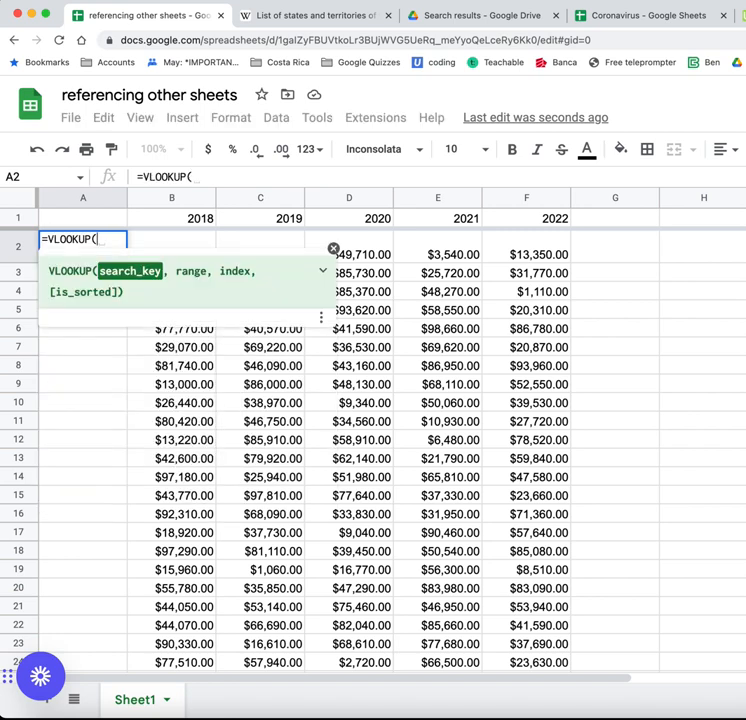
{"action": "type", "text": "rand"}
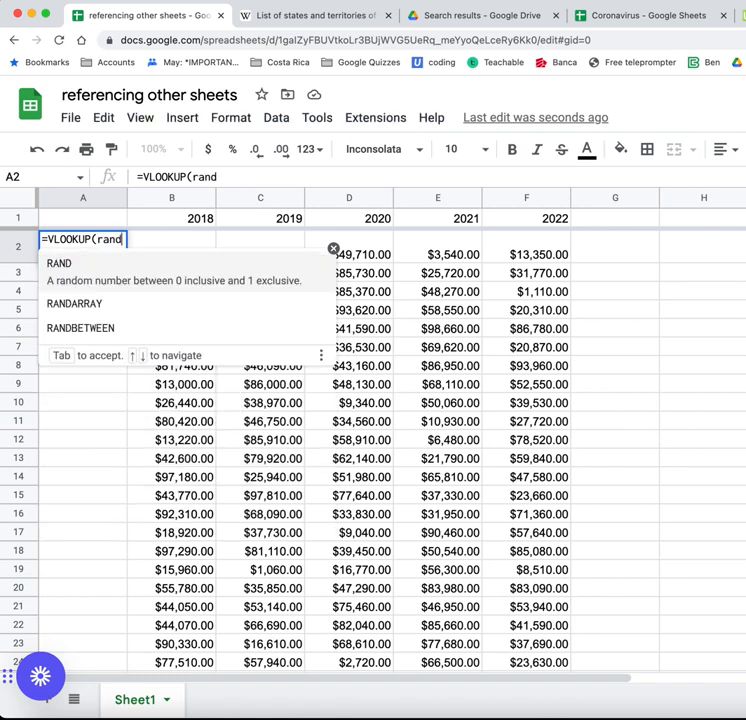
{"action": "key", "text": "Down"}
{"action": "key", "text": "Down"}
{"action": "key", "text": "Tab"}
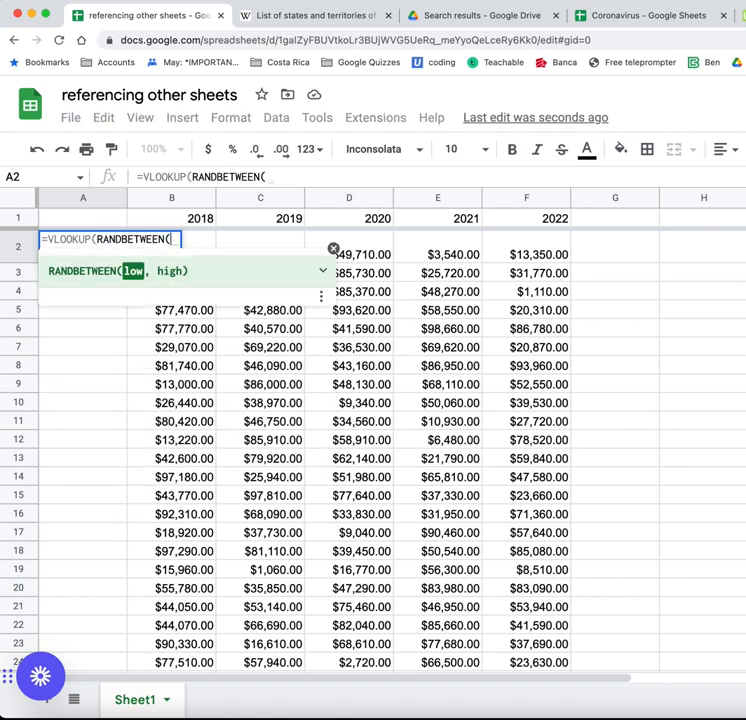
{"action": "type", "text": "1,"}
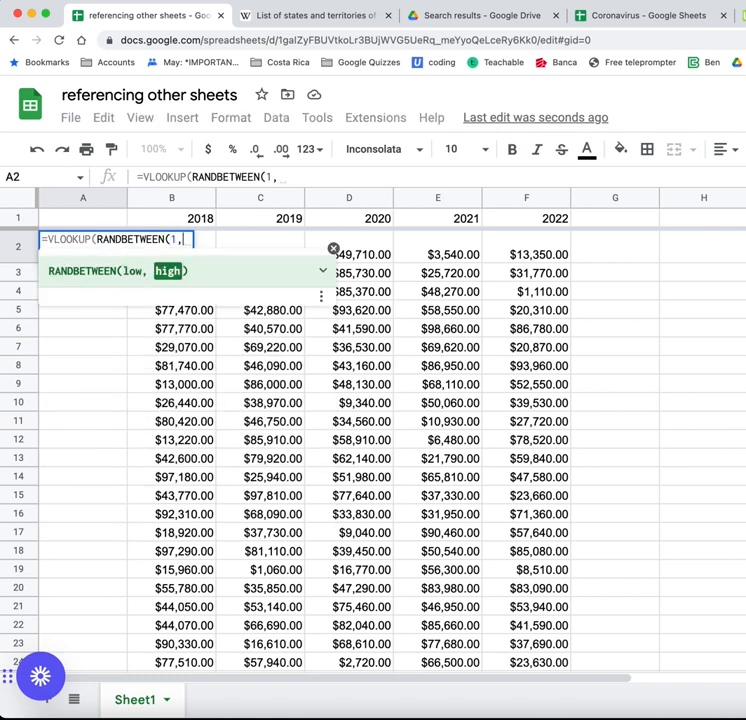
{"action": "type", "text": "50"}
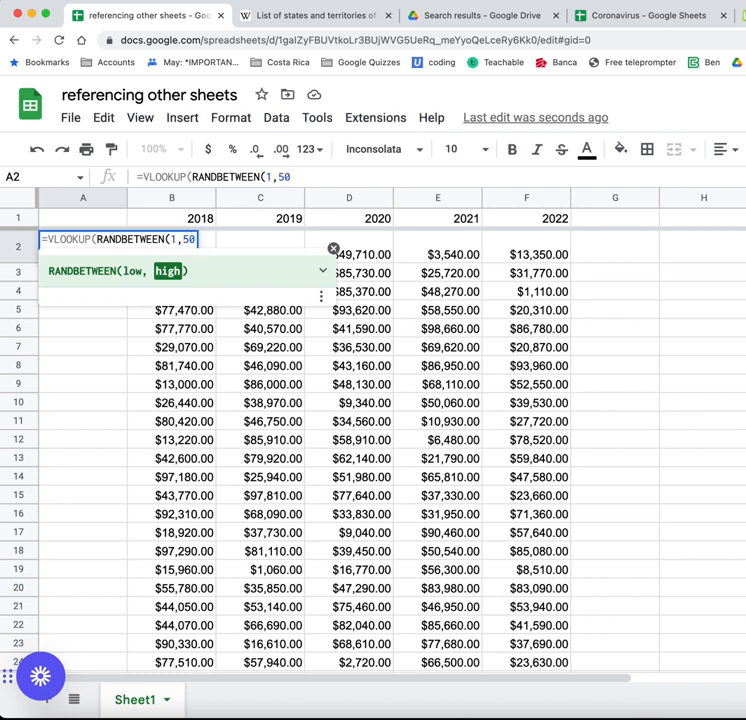
{"action": "type", "text": ")"}
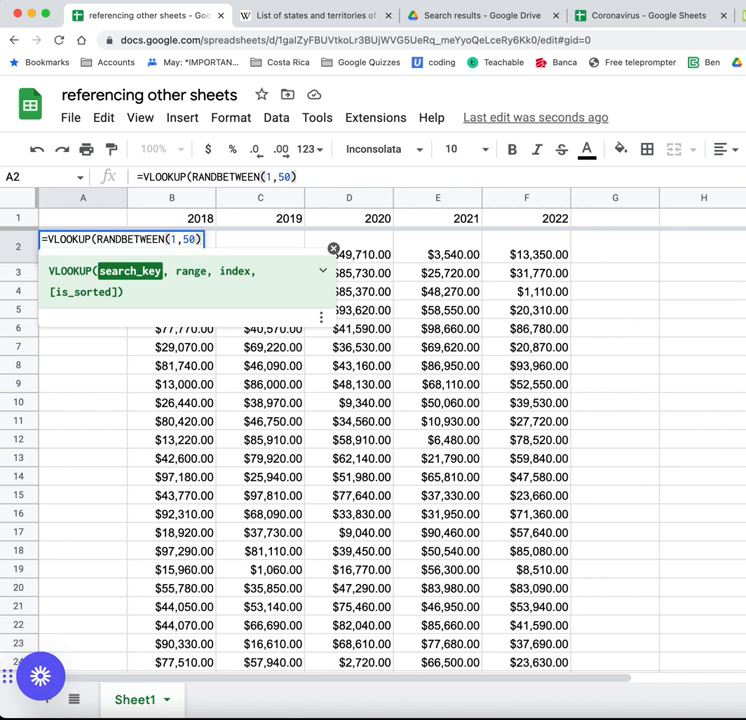
{"action": "left_click_drag", "start_coordinate": [743, 273], "coordinate": [745, 273]}
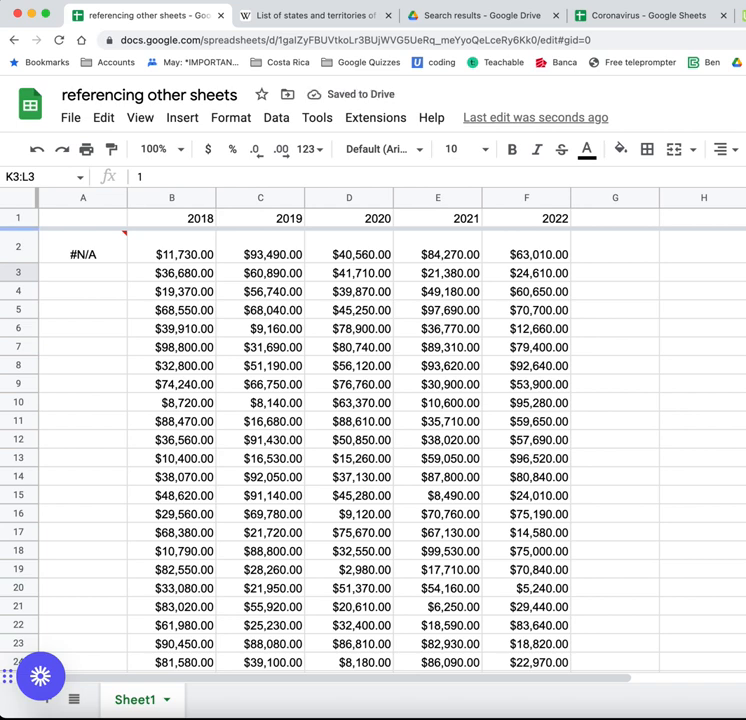
Add the absolute range $K$3:$M$52 as the lookup range of the VLOOKUP formula in A2.
{"action": "left_click", "coordinate": [84, 248]}
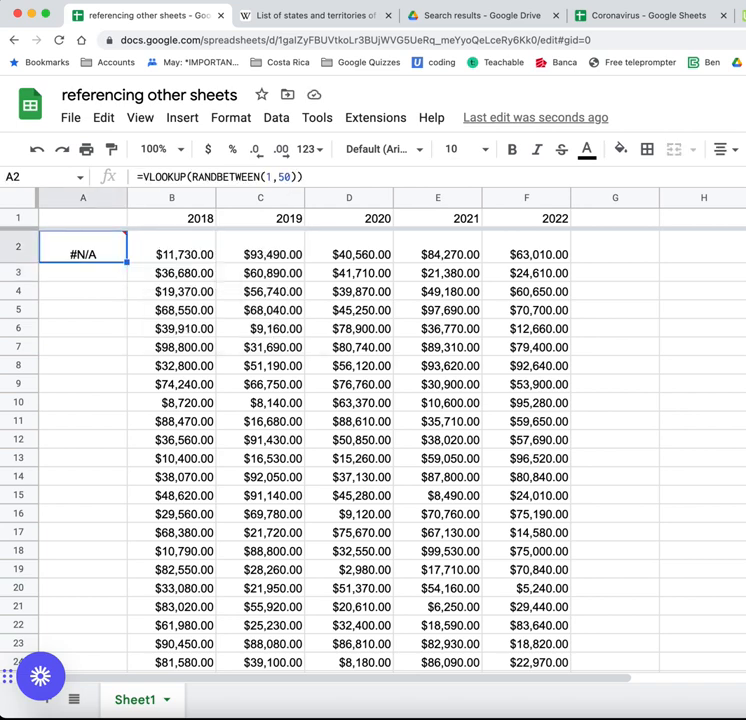
{"action": "left_click", "coordinate": [297, 177]}
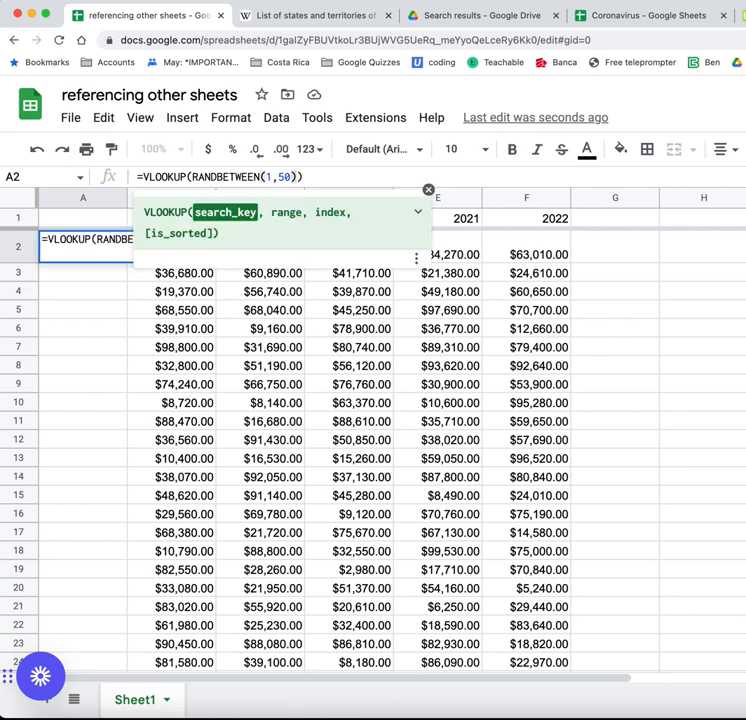
{"action": "type", "text": ", "}
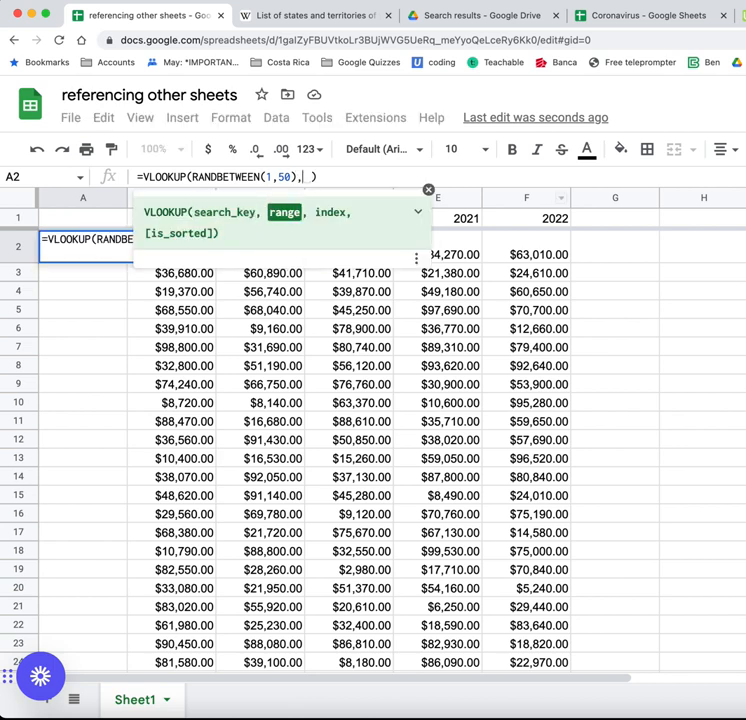
{"action": "type", "text": "K3:L3"}
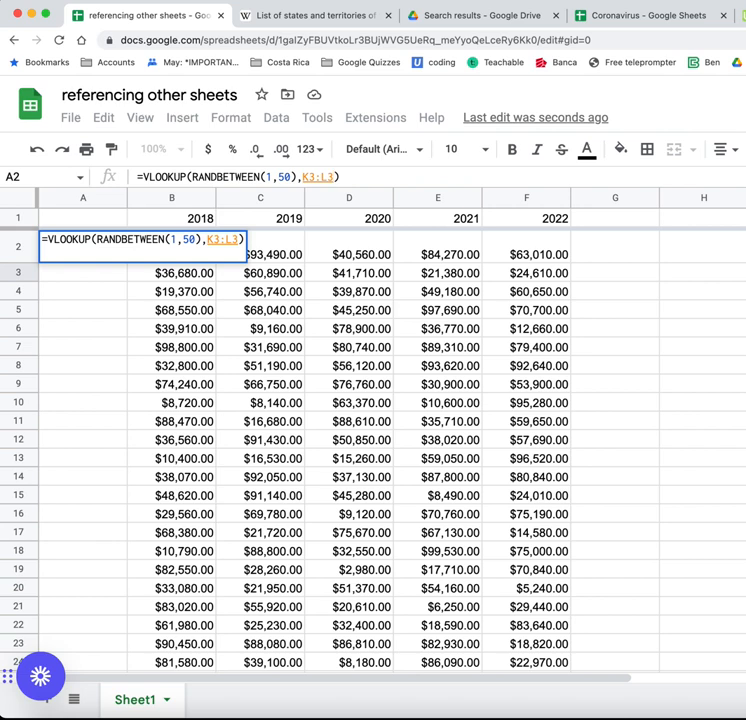
{"action": "key", "text": "BackSpace"}
{"action": "key", "text": "BackSpace"}
{"action": "key", "text": "BackSpace"}
{"action": "type", "text": ":M4"}
{"action": "key", "text": "shift+Down"}
{"action": "key", "text": "shift+Down"}
{"action": "key", "text": "shift+Down"}
{"action": "key", "text": "shift+Down"}
{"action": "key", "text": "shift+Down"}
{"action": "key", "text": "shift+Down"}
{"action": "key", "text": "shift+Down"}
{"action": "key", "text": "shift+Down"}
{"action": "key", "text": "shift+Down"}
{"action": "key", "text": "shift+Down"}
{"action": "key", "text": "shift+Down"}
{"action": "key", "text": "shift+Down"}
{"action": "key", "text": "shift+Down"}
{"action": "key", "text": "shift+Down"}
{"action": "key", "text": "shift+Down"}
{"action": "key", "text": "shift+Down"}
{"action": "key", "text": "shift+Down"}
{"action": "key", "text": "shift+Down"}
{"action": "key", "text": "shift+Down"}
{"action": "key", "text": "shift+Down"}
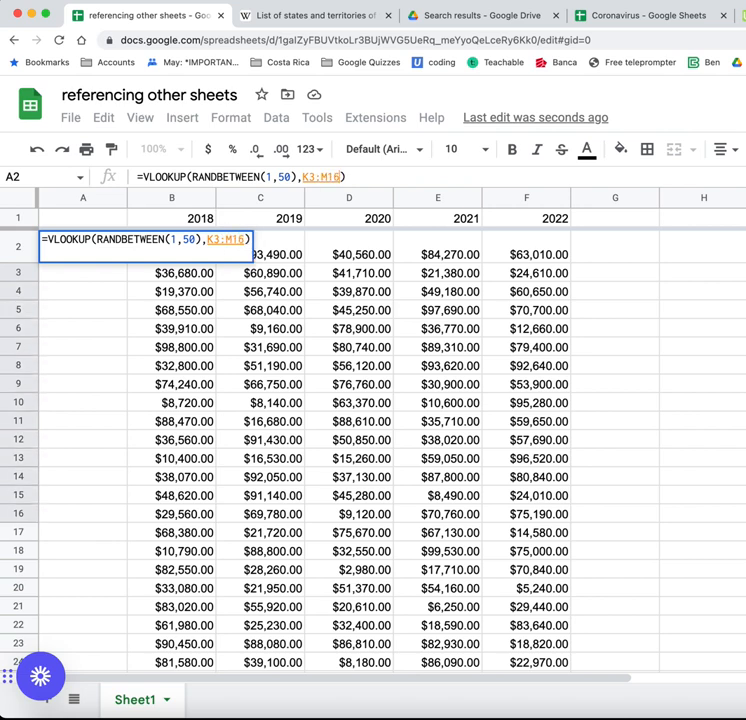
{"action": "key", "text": "shift+Down"}
{"action": "key", "text": "shift+Down"}
{"action": "key", "text": "shift+Down"}
{"action": "key", "text": "shift+Down"}
{"action": "key", "text": "shift+Down"}
{"action": "key", "text": "shift+Down"}
{"action": "key", "text": "shift+Down"}
{"action": "key", "text": "shift+Down"}
{"action": "key", "text": "shift+Down"}
{"action": "key", "text": "shift+Down"}
{"action": "key", "text": "shift+Down"}
{"action": "key", "text": "shift+Down"}
{"action": "key", "text": "shift+Down"}
{"action": "key", "text": "shift+Down"}
{"action": "key", "text": "shift+Down"}
{"action": "key", "text": "shift+Down"}
{"action": "key", "text": "shift+Down"}
{"action": "key", "text": "shift+Down"}
{"action": "key", "text": "shift+Down"}
{"action": "key", "text": "shift+Down"}
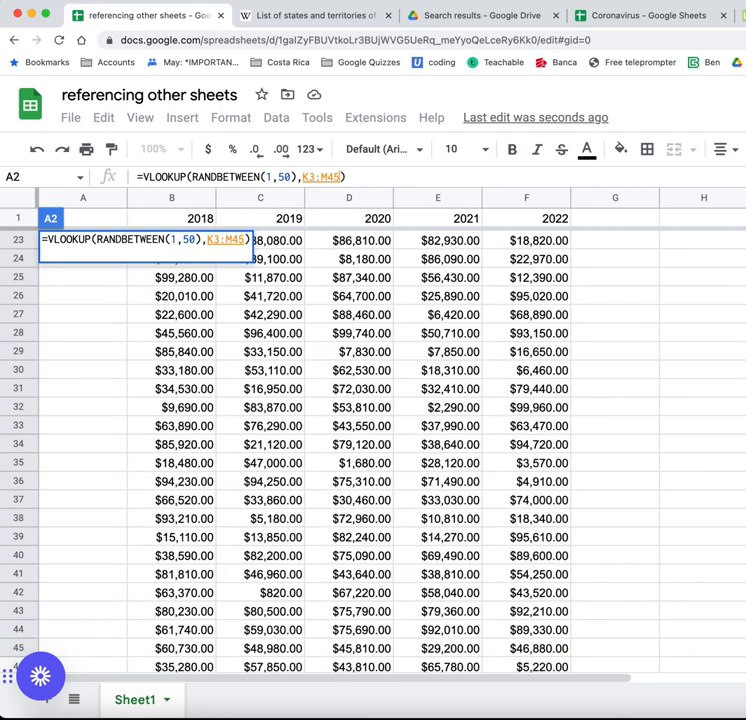
{"action": "key", "text": "shift+Down"}
{"action": "key", "text": "shift+Down"}
{"action": "key", "text": "shift+Down"}
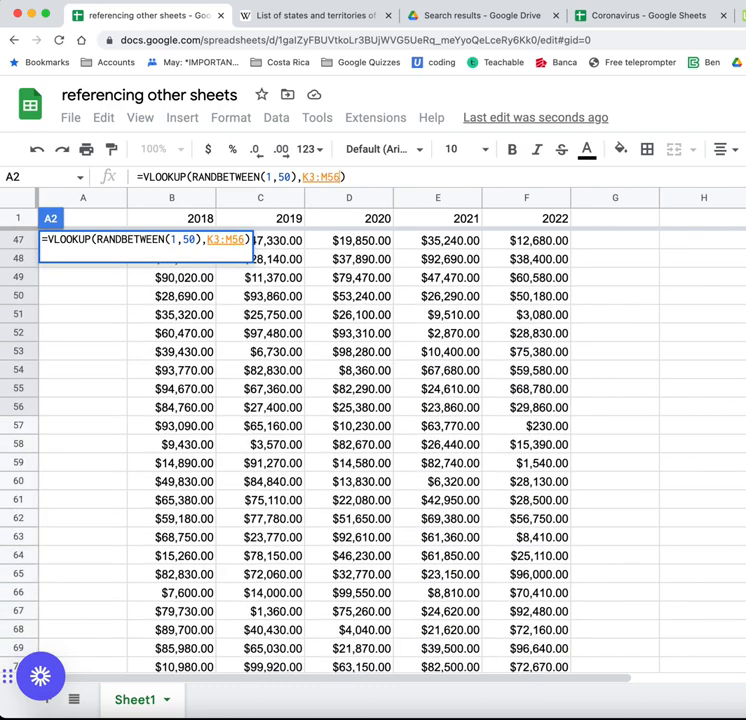
{"action": "key", "text": "shift+Up"}
{"action": "key", "text": "shift+Up"}
{"action": "key", "text": "shift+Up"}
{"action": "key", "text": "shift+Up"}
{"action": "key", "text": "shift+Up"}
{"action": "key", "text": "shift+Up"}
{"action": "key", "text": "shift+Up"}
{"action": "key", "text": "shift+Up"}
{"action": "key", "text": "shift+Up"}
{"action": "key", "text": "shift+Up"}
{"action": "key", "text": "shift+Up"}
{"action": "key", "text": "shift+Up"}
{"action": "key", "text": "shift+Up"}
{"action": "key", "text": "shift+Up"}
{"action": "key", "text": "shift+Up"}
{"action": "key", "text": "shift+Up"}
{"action": "key", "text": "shift+Up"}
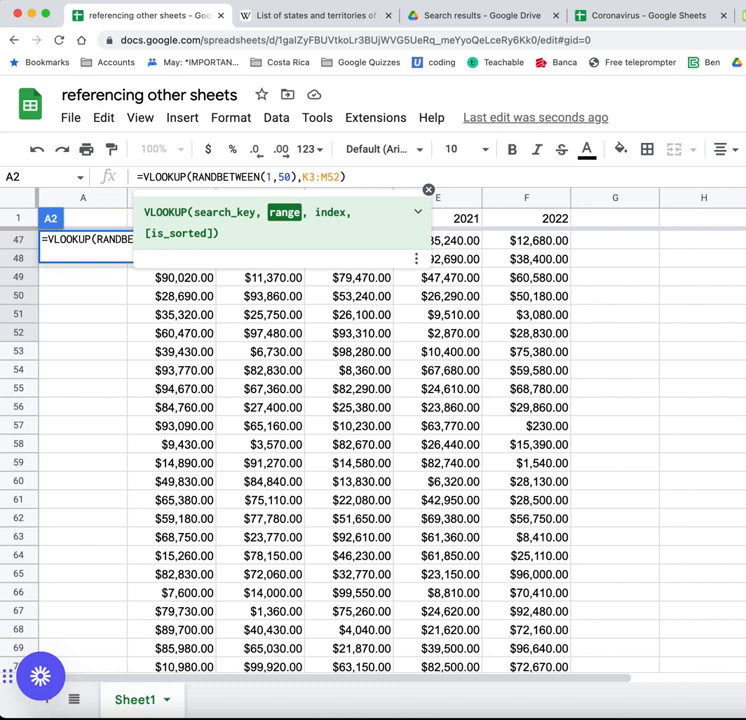
{"action": "key", "text": "F4"}
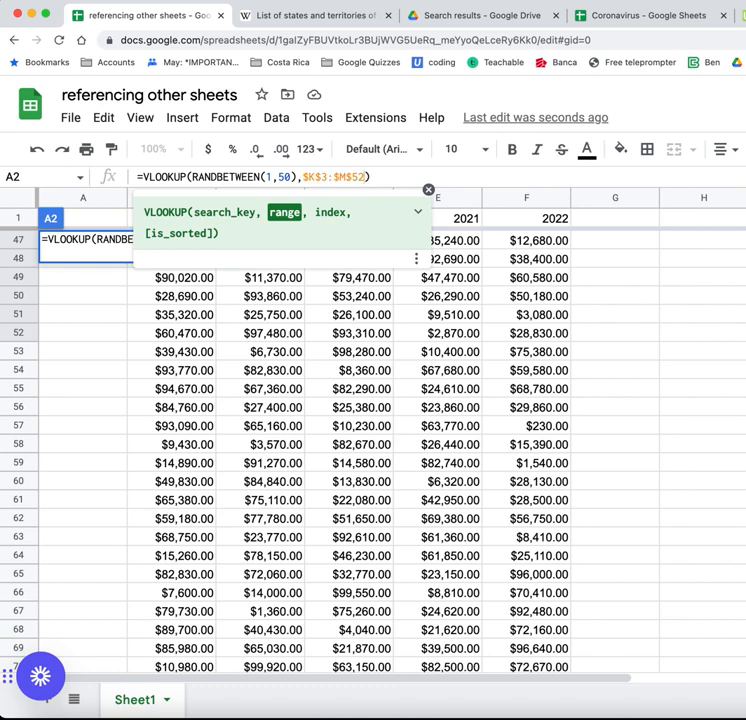
Complete the A2 VLOOKUP formula with column index 3 and 0 for is_sorted.
{"action": "type", "text": ","}
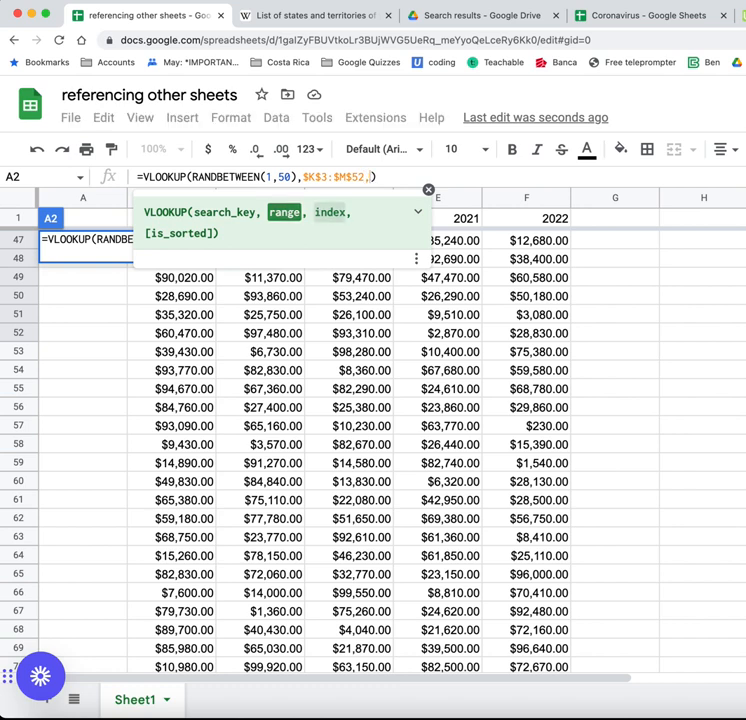
{"action": "type", "text": "3"}
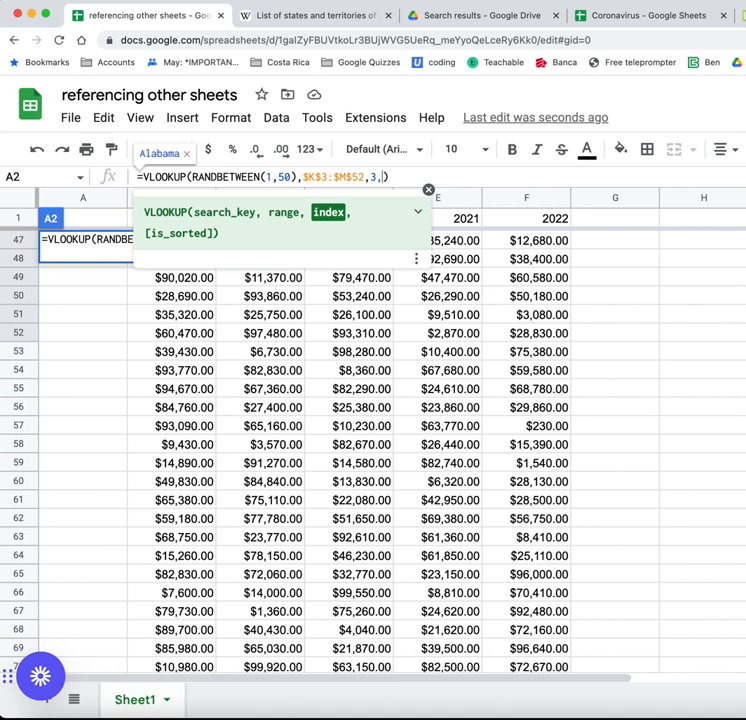
{"action": "type", "text": ",0"}
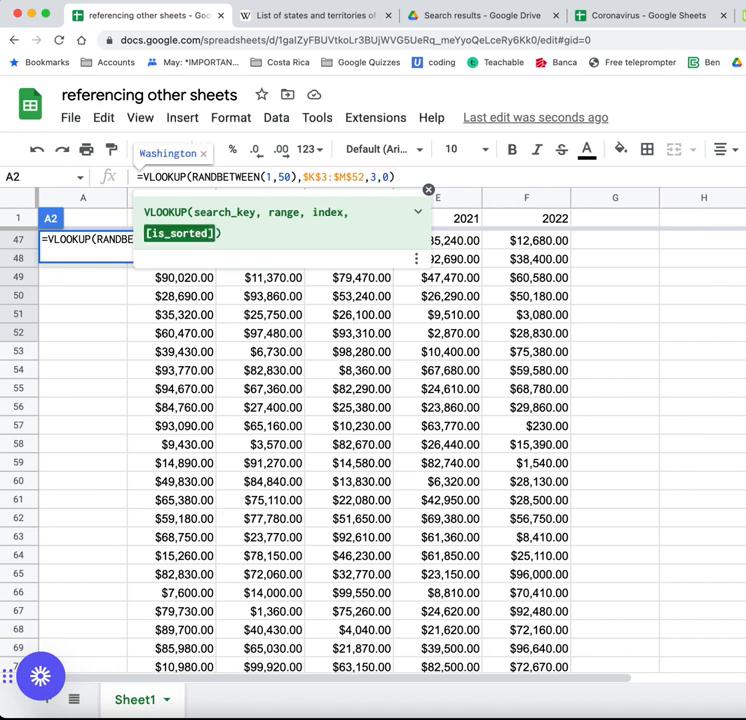
{"action": "key", "text": "Return"}
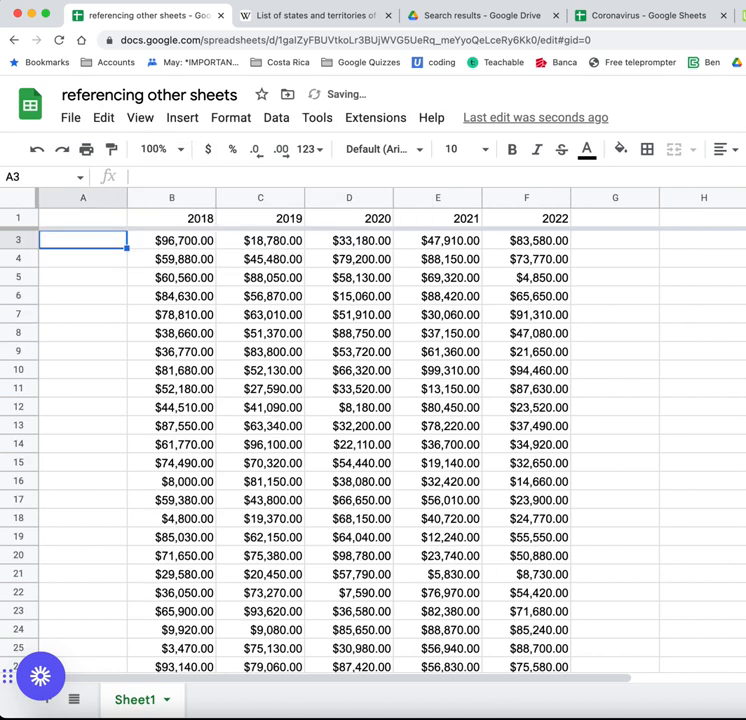
Fill the VLOOKUP formula from A2 down column A alongside all the dollar-amount rows.
{"action": "scroll", "coordinate": [304, 450], "scroll_direction": "up", "scroll_amount": 1}
{"action": "left_click", "coordinate": [83, 247]}
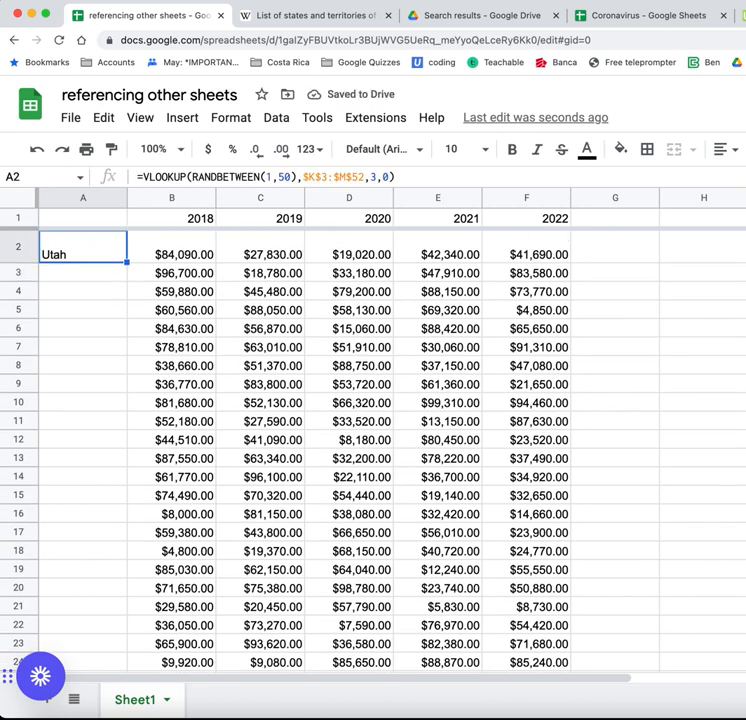
{"action": "double_click", "coordinate": [127, 262]}
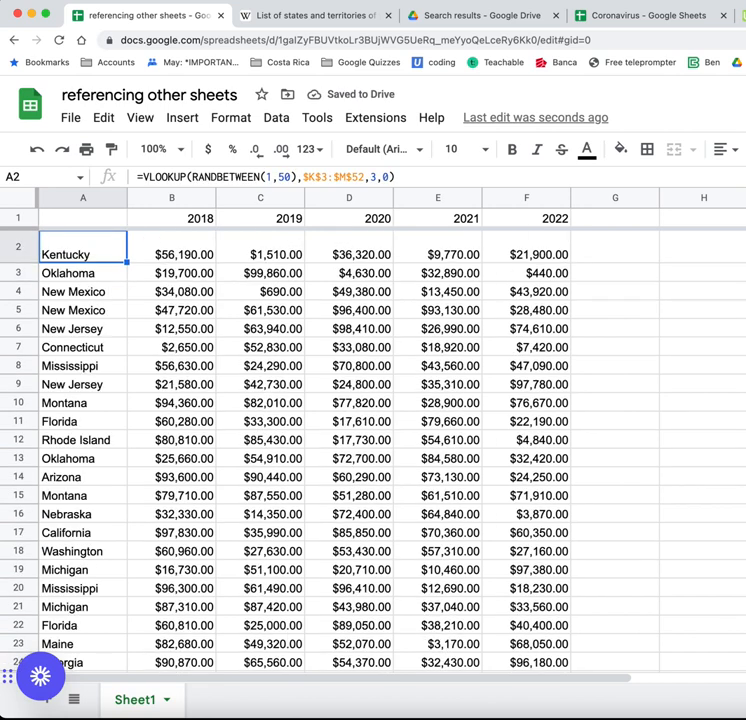
{"action": "scroll", "coordinate": [300, 450], "scroll_direction": "down", "scroll_amount": 6}
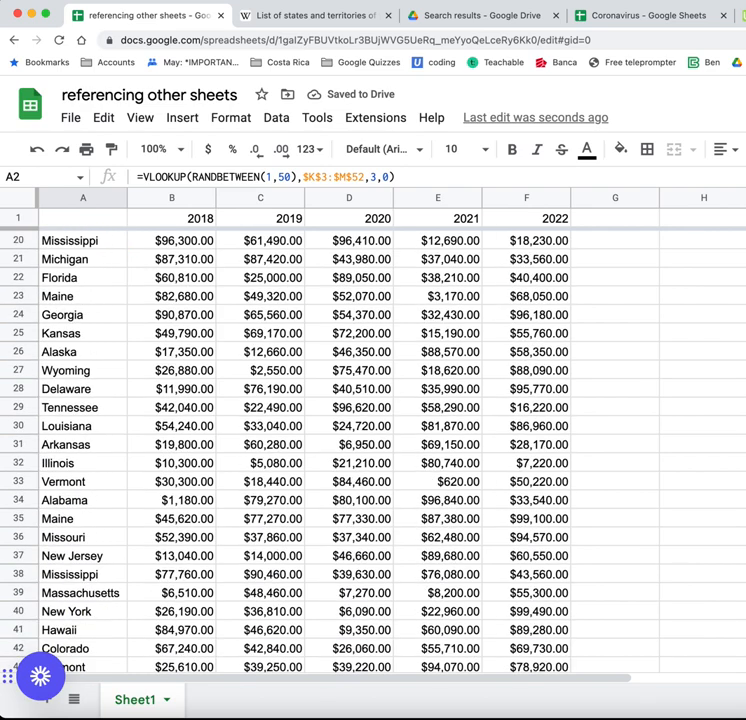
{"action": "scroll", "coordinate": [300, 450], "scroll_direction": "up", "scroll_amount": 2}
{"action": "scroll", "coordinate": [300, 450], "scroll_direction": "up", "scroll_amount": 4}
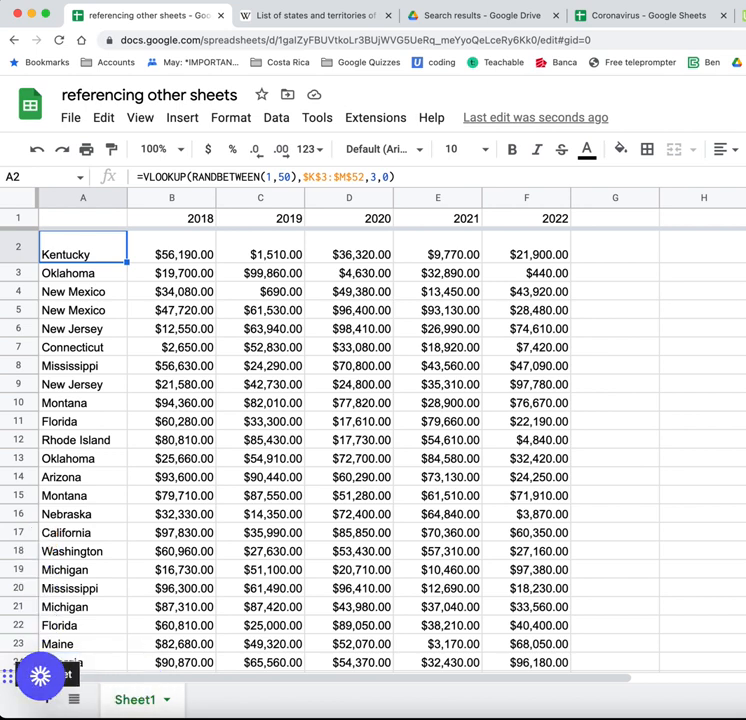
Add a second sheet to the spreadsheet and rename the data sheet as "Sheet 1" with a space.
{"action": "left_click", "coordinate": [46, 700]}
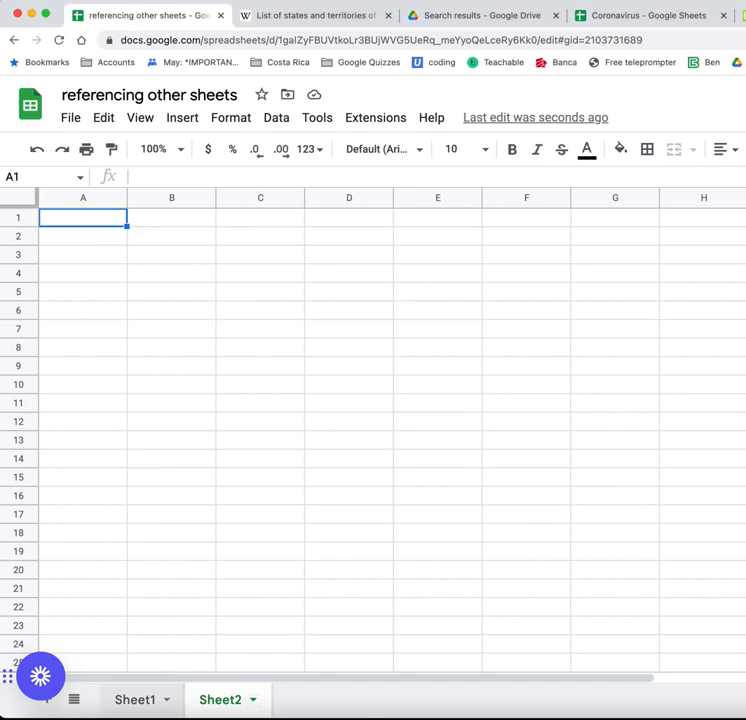
{"action": "double_click", "coordinate": [134, 699]}
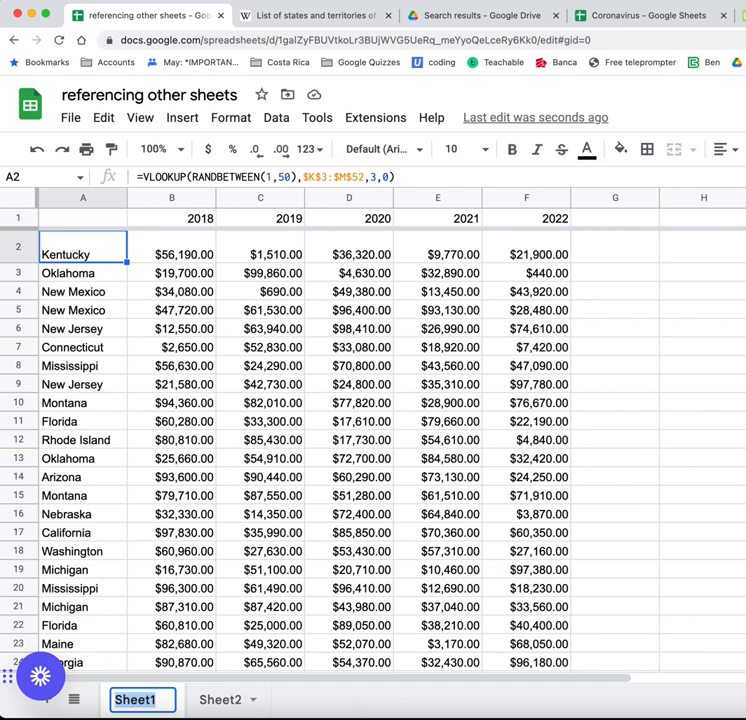
{"action": "left_click", "coordinate": [150, 699]}
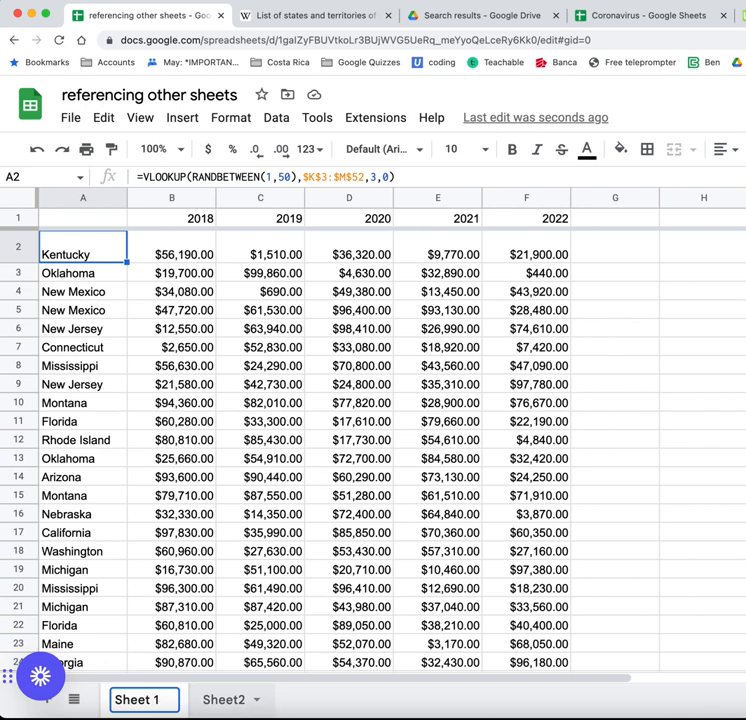
Start a SUM formula in A1 of Sheet2 that references the whole column B of Sheet 1.
{"action": "left_click", "coordinate": [223, 699]}
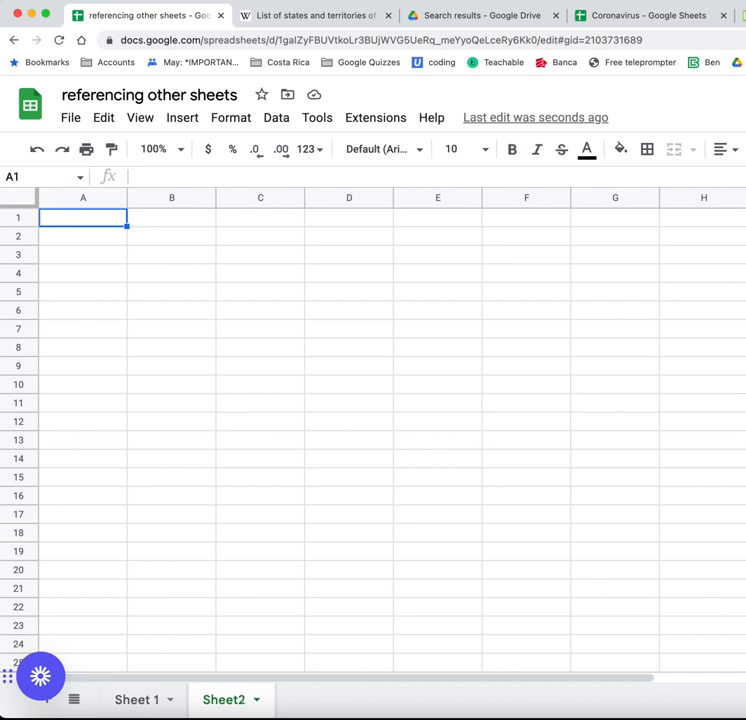
{"action": "type", "text": "=sum"}
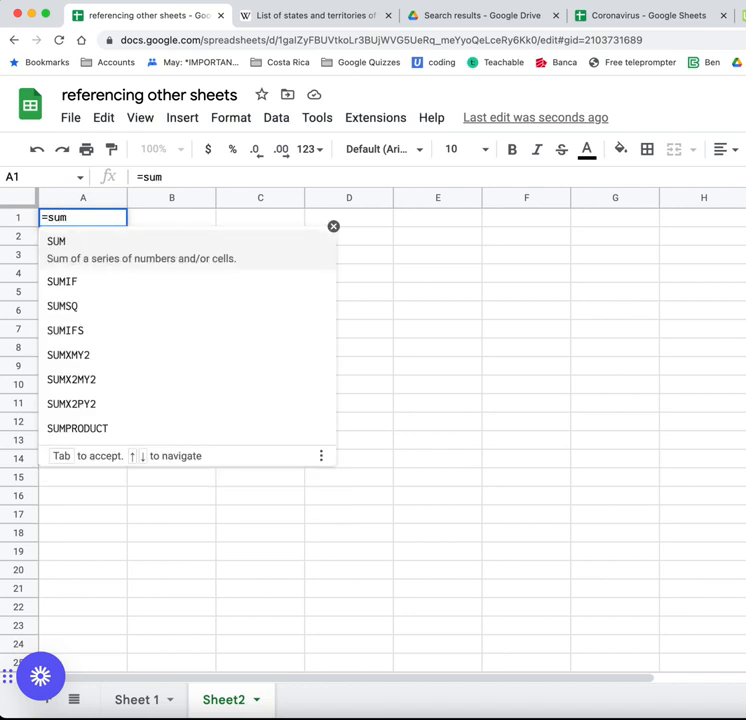
{"action": "key", "text": "Tab"}
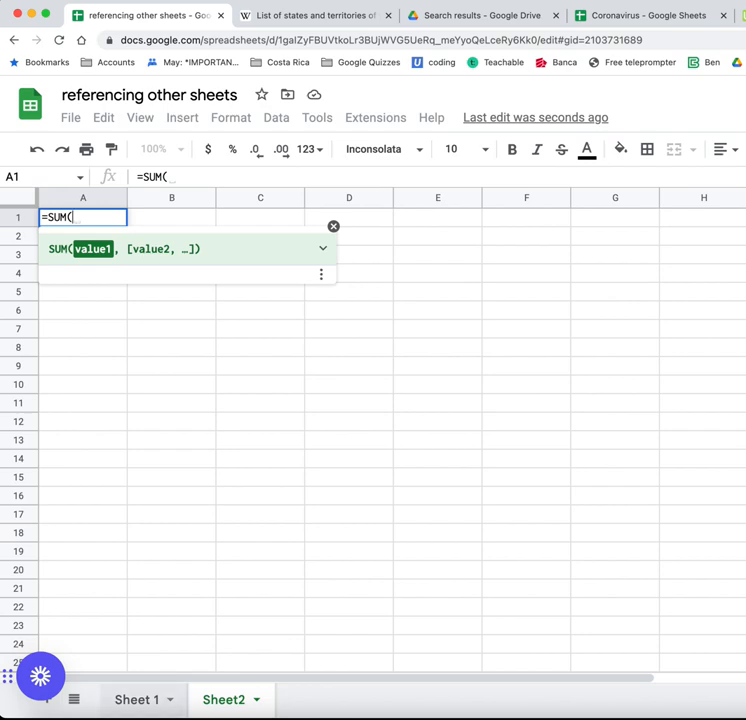
{"action": "left_click", "coordinate": [136, 699]}
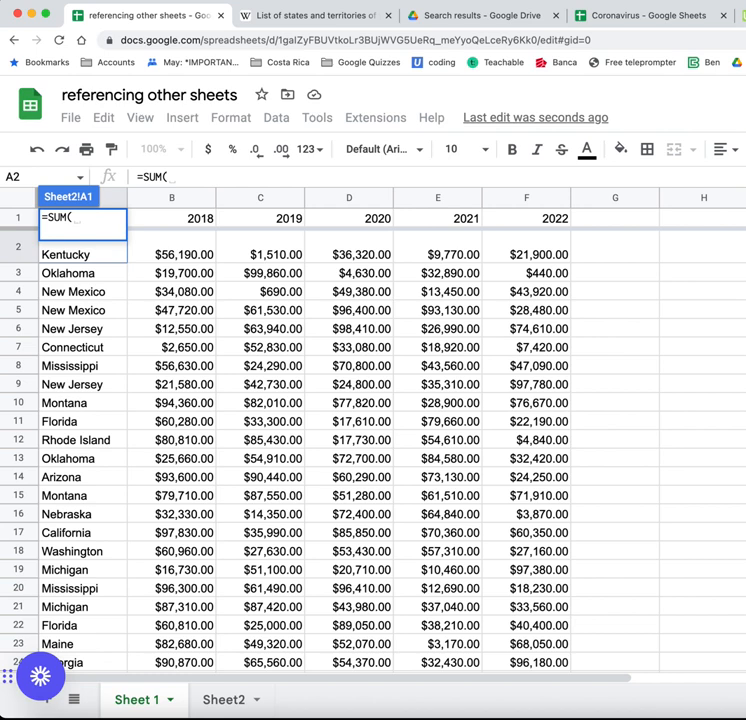
{"action": "left_click", "coordinate": [171, 197]}
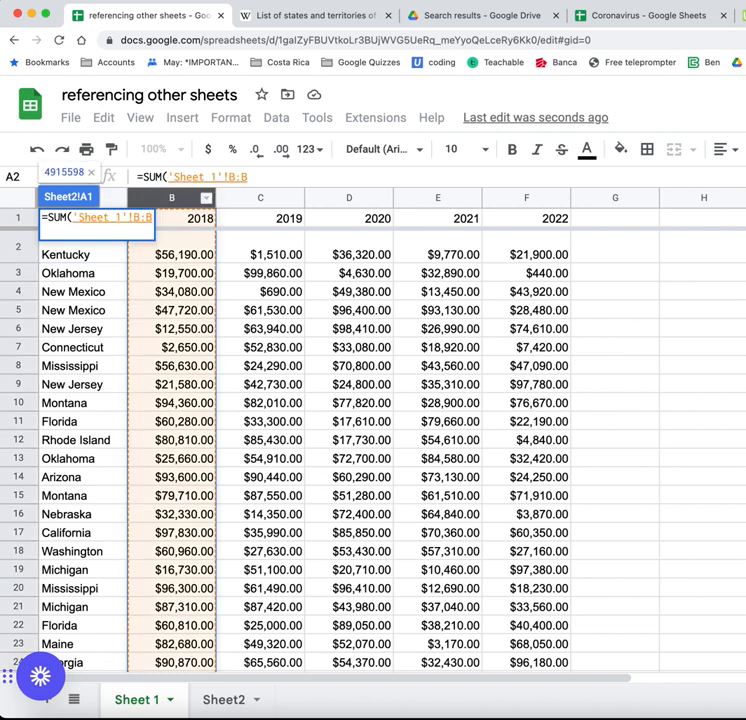
Limit the SUM range in A1 to start at row 2, completing the formula as =SUM('Sheet 1'!B2:B).
{"action": "key", "text": "ctrl+shift+Page_Down"}
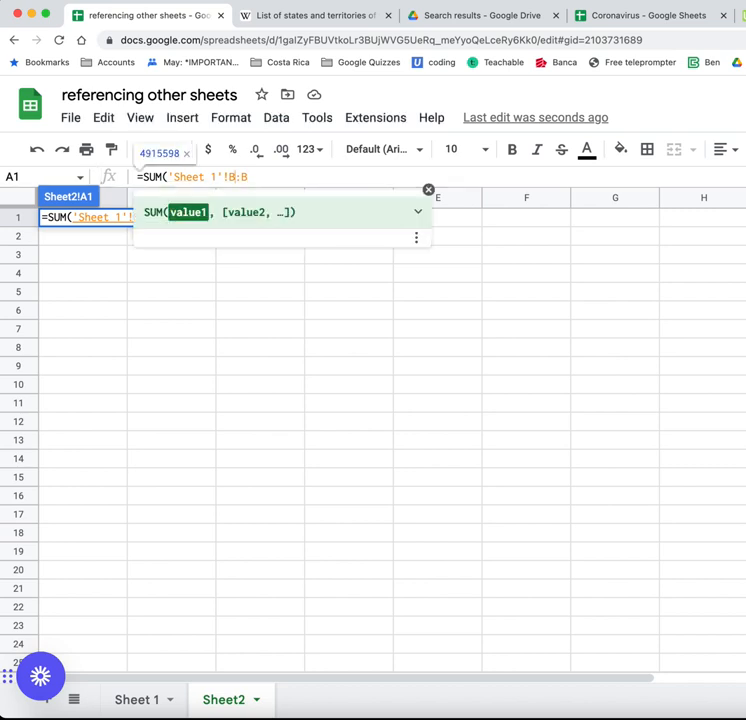
{"action": "type", "text": "2"}
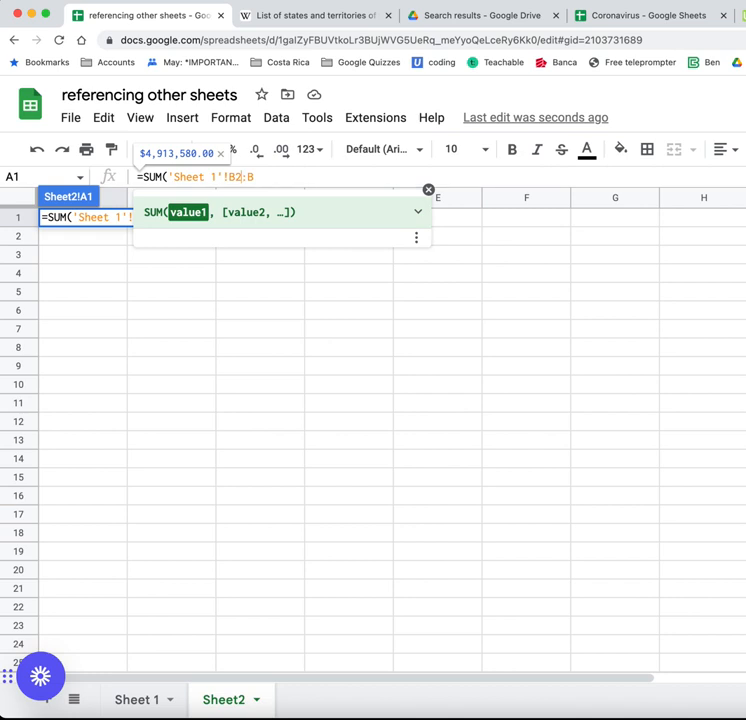
{"action": "left_click", "coordinate": [254, 176]}
{"action": "type", "text": ")"}
{"action": "key", "text": "Return"}
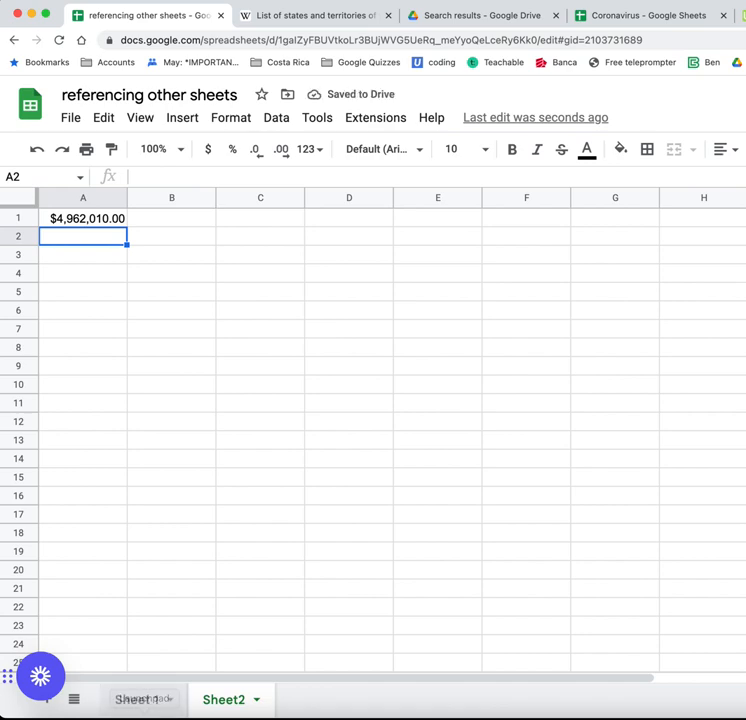
Rename the data sheet as "Sheet1" without a space and check the SUM formula in A1 of Sheet2.
{"action": "left_click", "coordinate": [140, 699]}
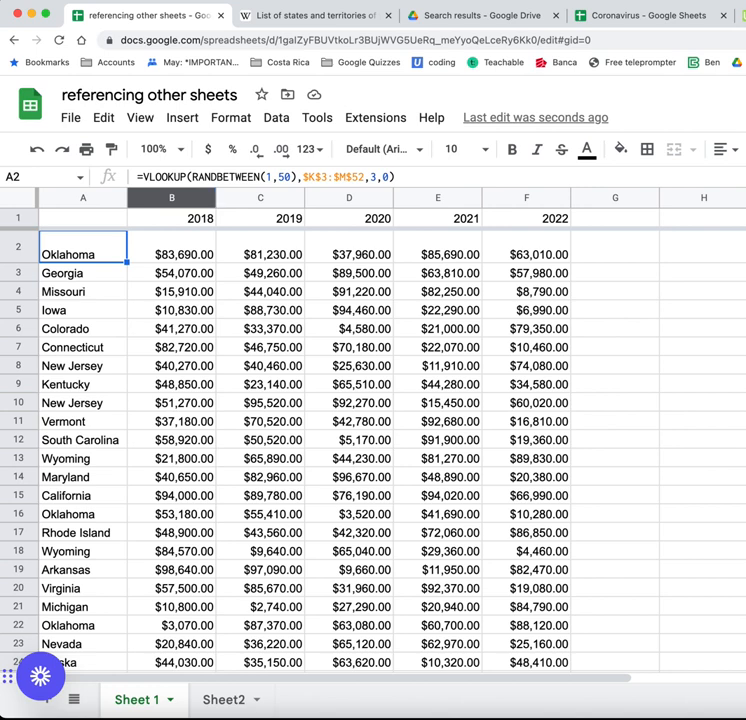
{"action": "left_click", "coordinate": [224, 700]}
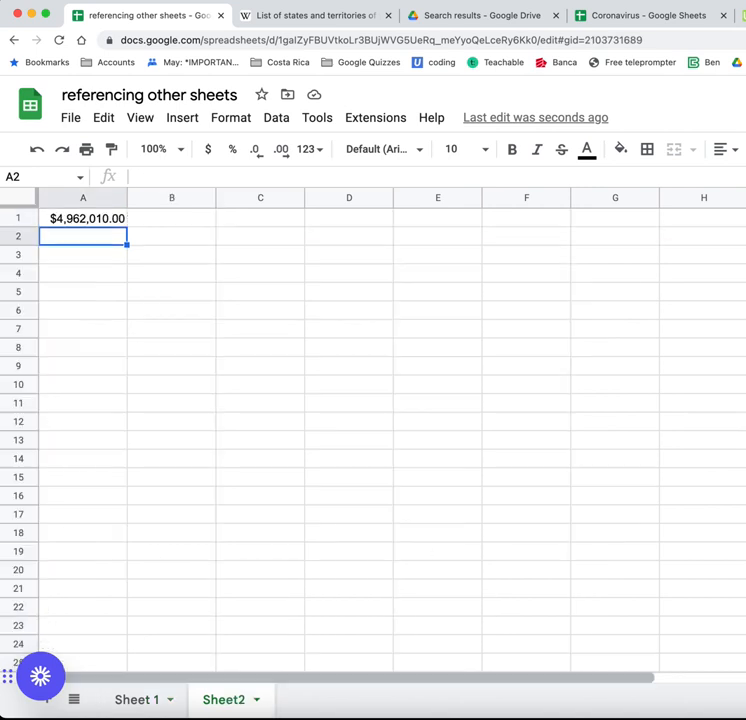
{"action": "left_click", "coordinate": [83, 218]}
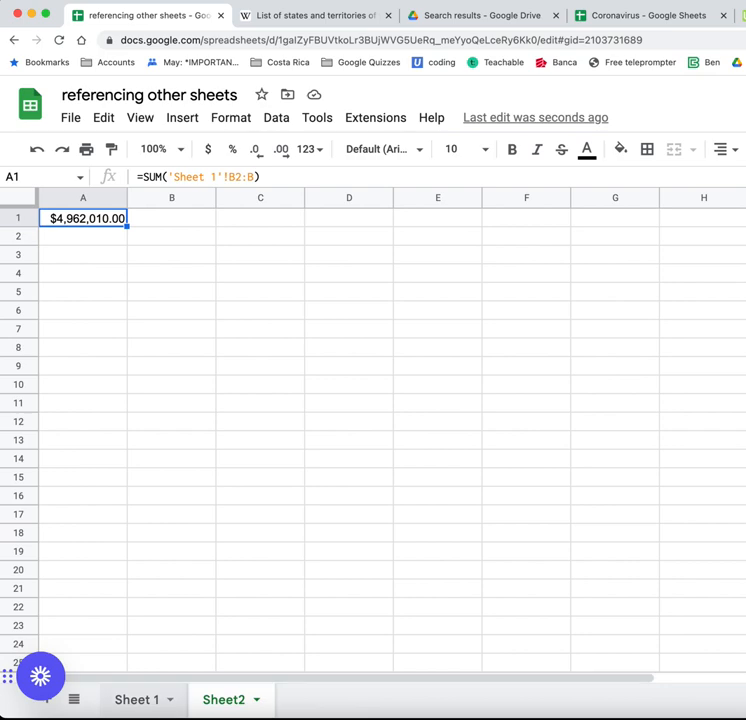
{"action": "double_click", "coordinate": [136, 699]}
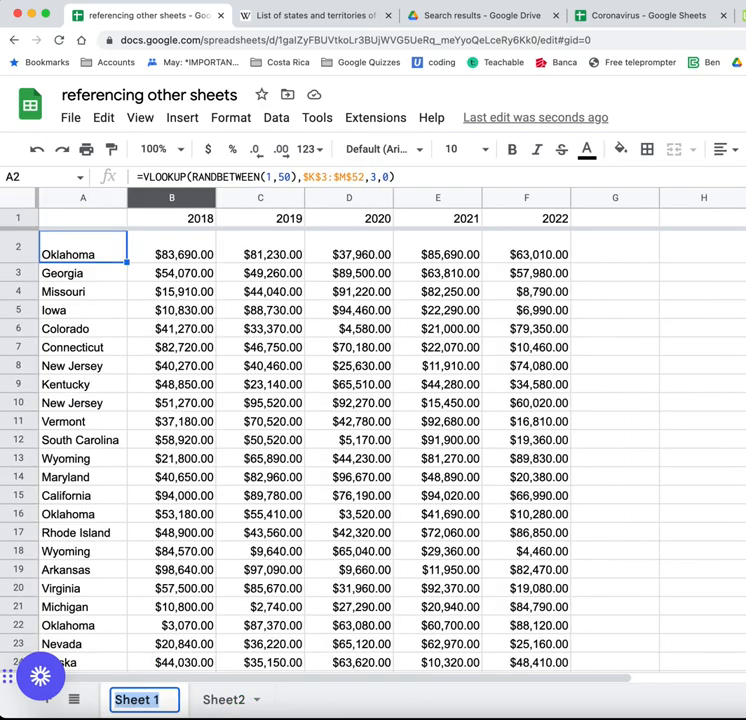
{"action": "left_click", "coordinate": [151, 699]}
{"action": "key", "text": "BackSpace"}
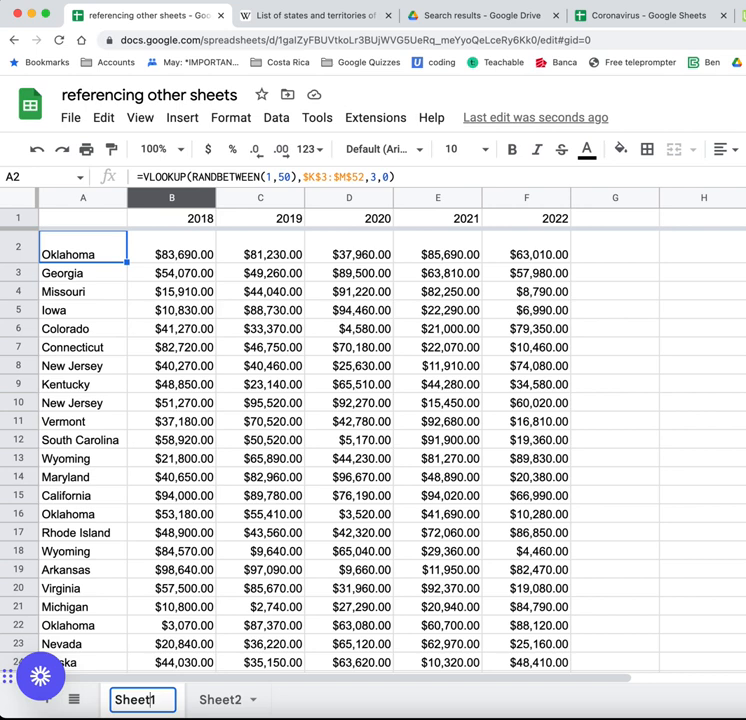
{"action": "key", "text": "Return"}
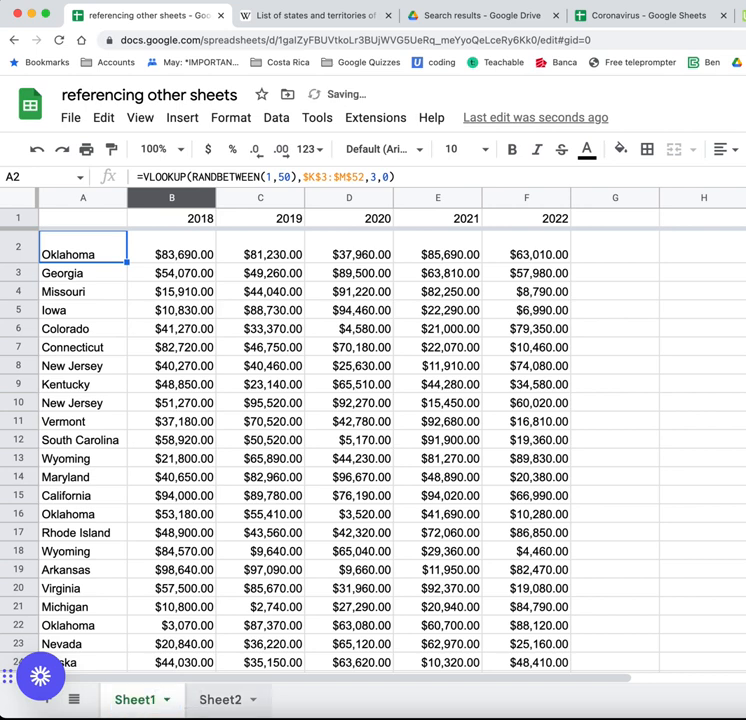
{"action": "left_click", "coordinate": [219, 699]}
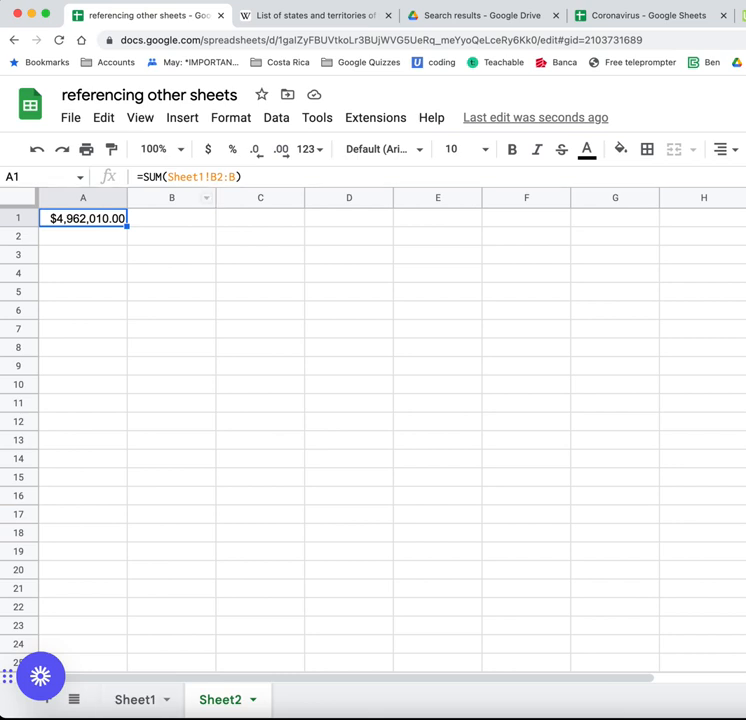
Rename the data sheet as "sheet 1" with a lowercase s and a space, and check the formula on Sheet2.
{"action": "left_click", "coordinate": [135, 700]}
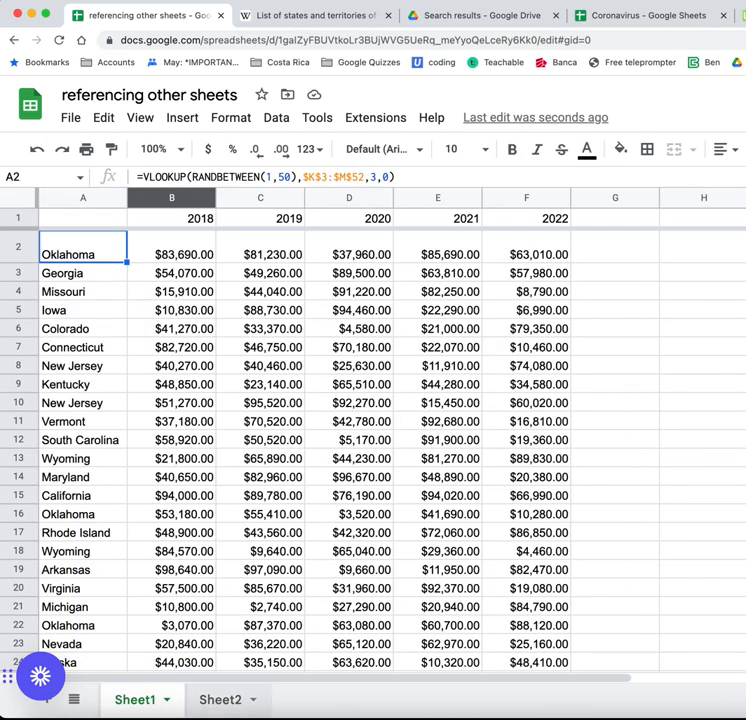
{"action": "double_click", "coordinate": [135, 700]}
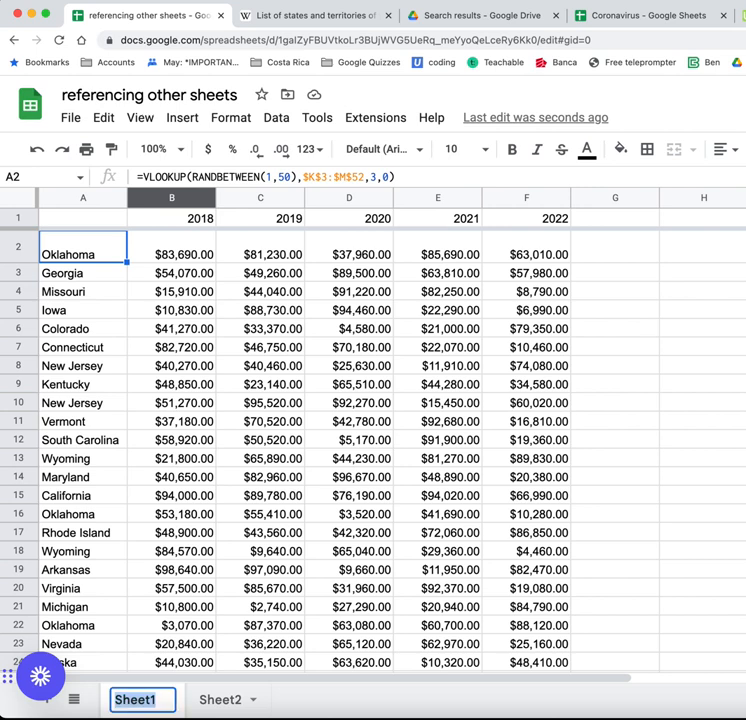
{"action": "left_click", "coordinate": [123, 700]}
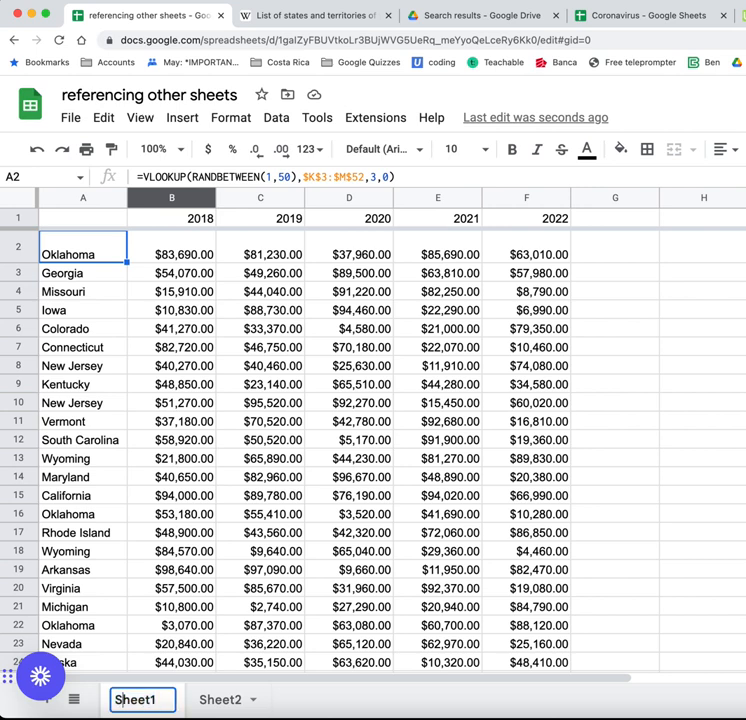
{"action": "key", "text": "BackSpace"}
{"action": "type", "text": "s"}
{"action": "left_click", "coordinate": [148, 700]}
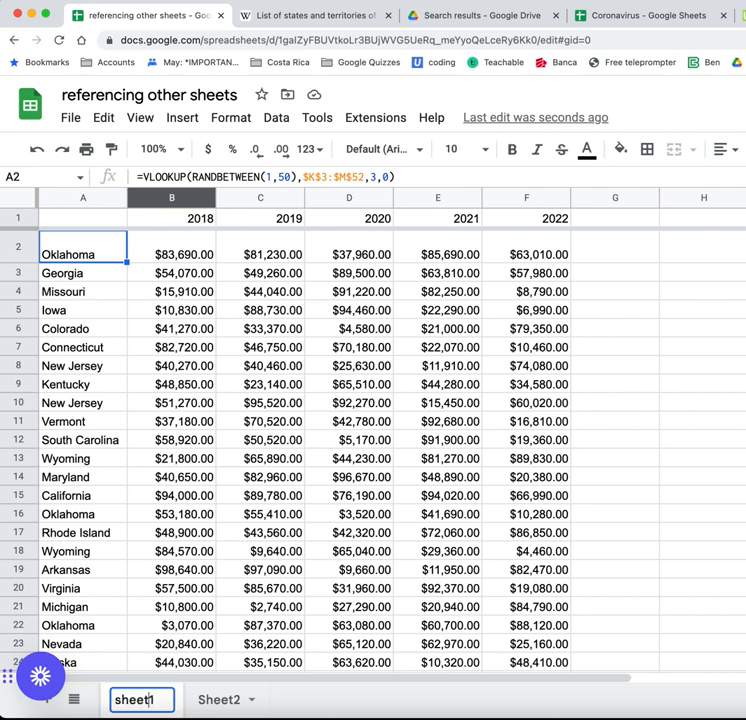
{"action": "left_click", "coordinate": [224, 700]}
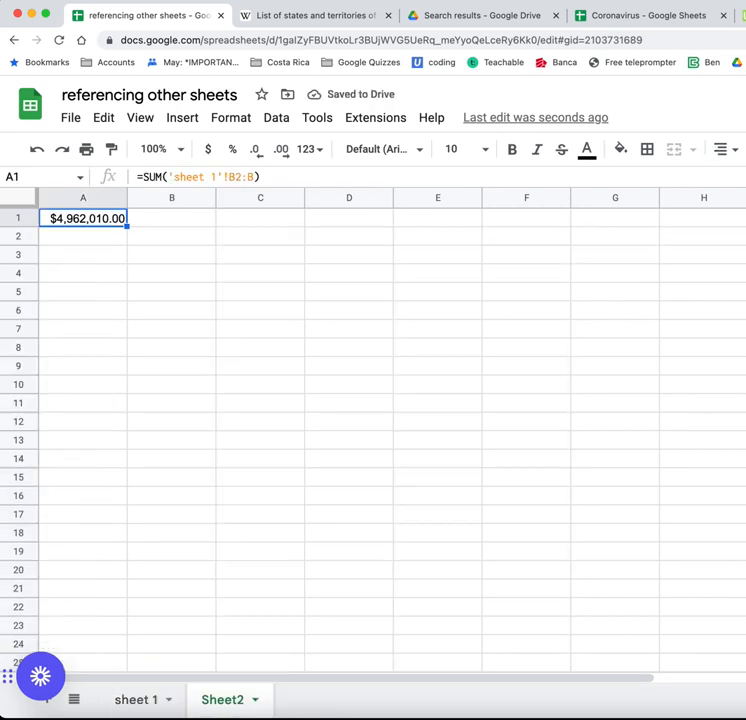
Start a formula in B1 of Sheet2 with the unquoted sheet reference =Sheet 1!, using a capital S.
{"action": "left_click", "coordinate": [171, 218]}
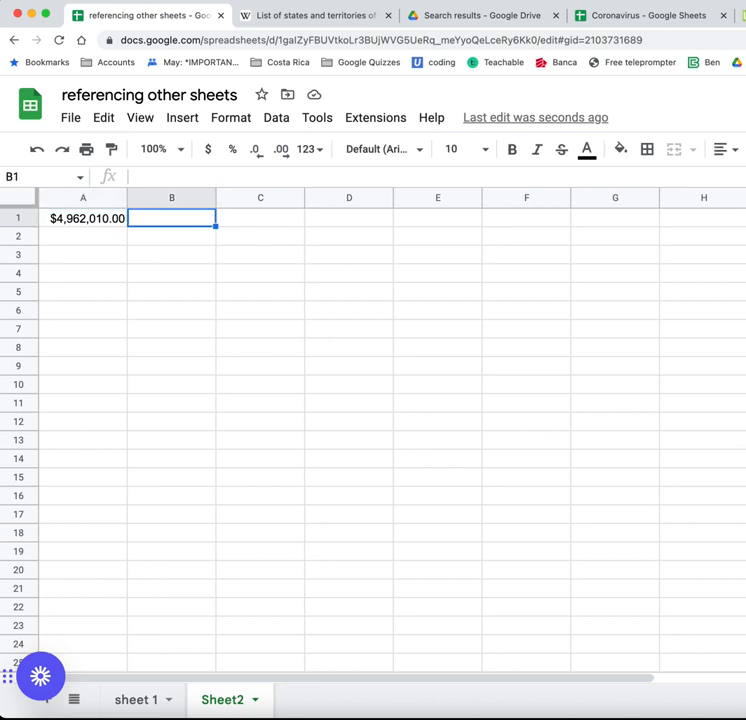
{"action": "type", "text": "="}
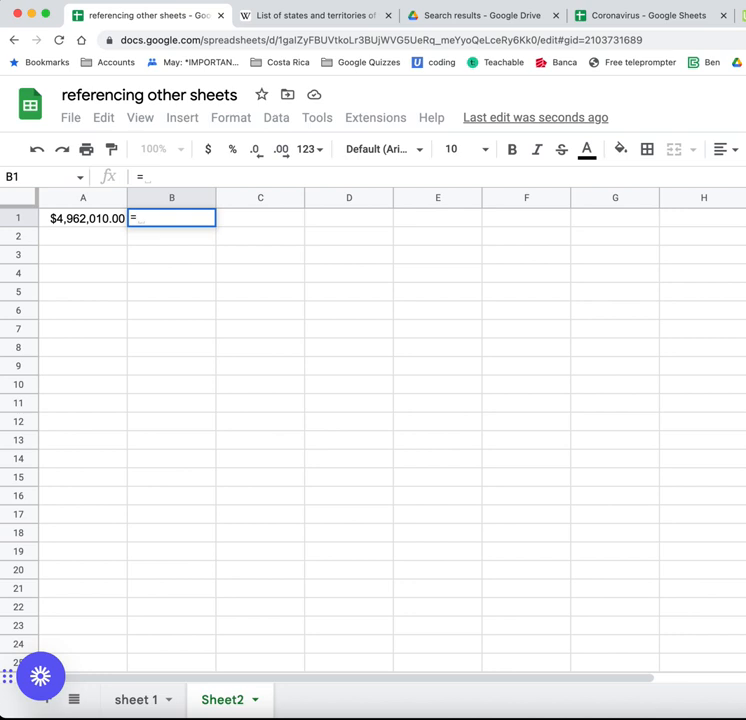
{"action": "type", "text": "sheet"}
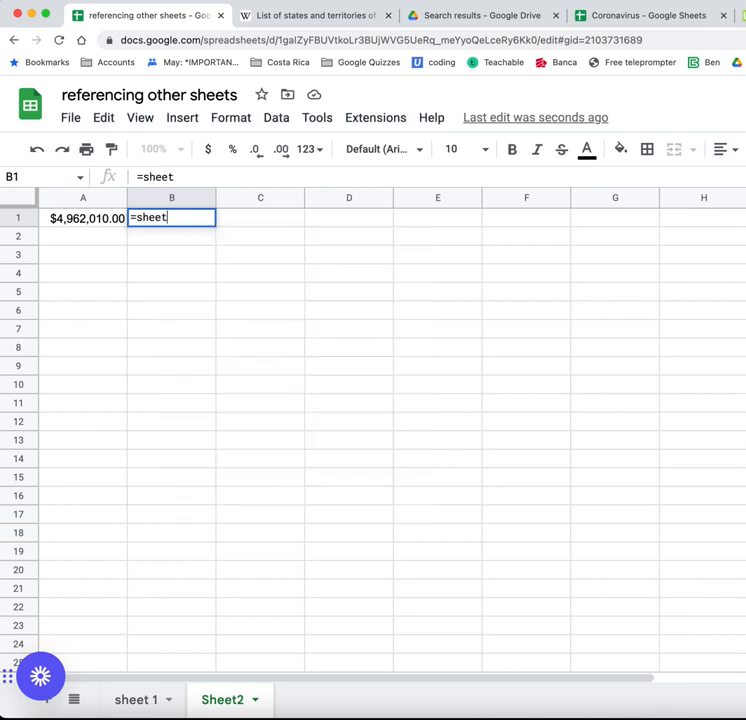
{"action": "type", "text": " 1!"}
{"action": "left_click", "coordinate": [142, 217]}
{"action": "key", "text": "BackSpace"}
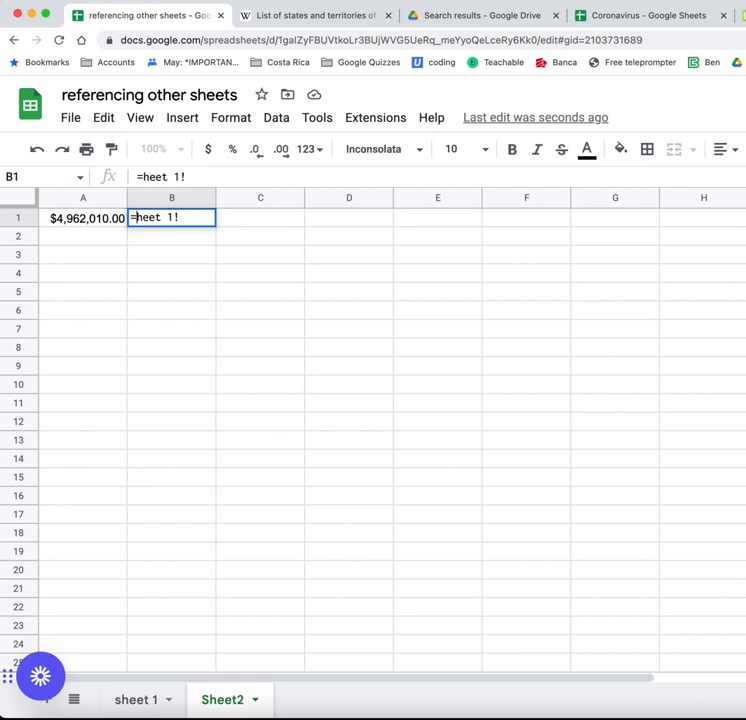
{"action": "type", "text": "S"}
{"action": "left_click", "coordinate": [187, 217]}
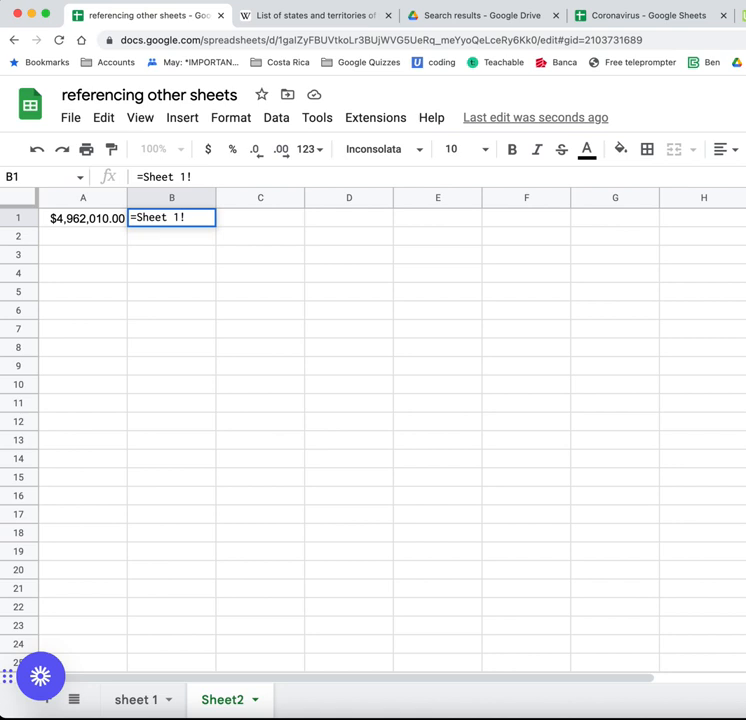
Add the range C2:C and wrap the reference in SUM so B1 contains =SUM(Sheet 1!C2:C).
{"action": "type", "text": "C2:C)"}
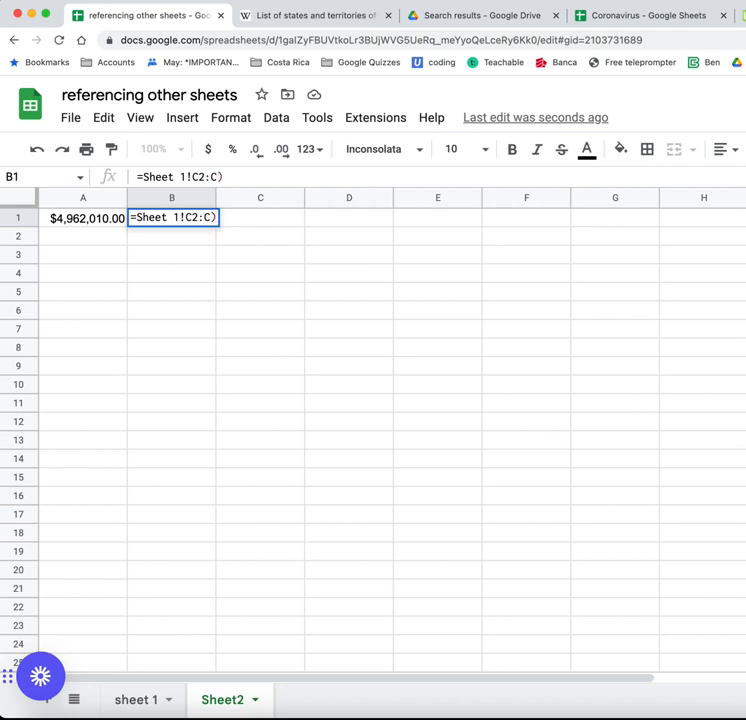
{"action": "left_click", "coordinate": [136, 217]}
{"action": "type", "text": "SUM("}
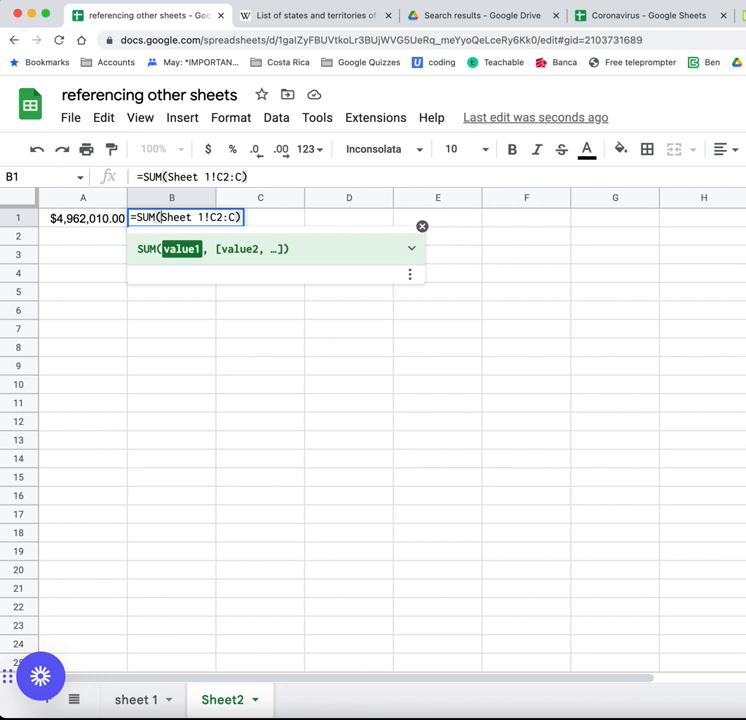
{"action": "key", "text": "Return"}
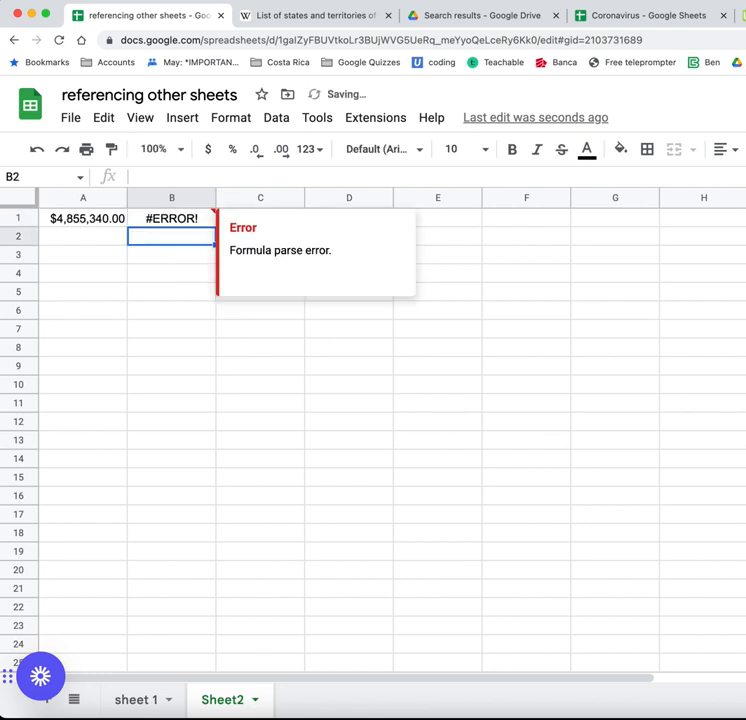
Change the sheet name in the B1 formula to a lowercase s, giving =SUM(sheet 1!C2:C).
{"action": "left_click", "coordinate": [172, 218]}
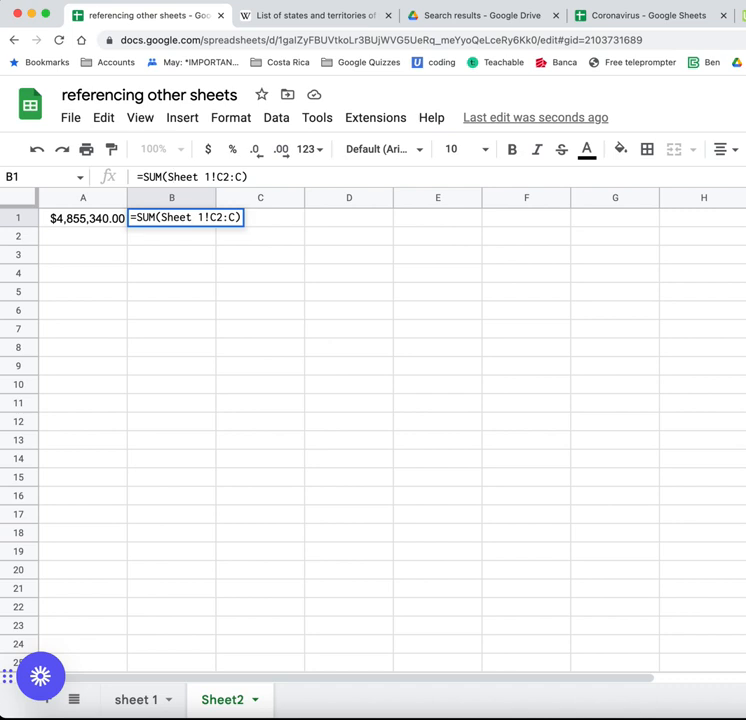
{"action": "key", "text": "BackSpace"}
{"action": "type", "text": "s"}
{"action": "key", "text": "Return"}
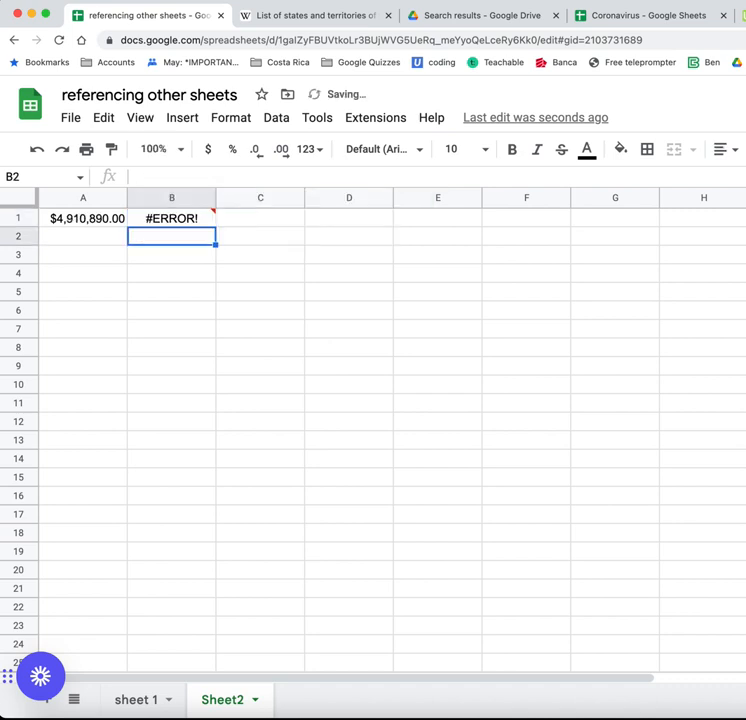
Enclose the sheet name in the B1 formula in single quotes, giving =SUM('sheet 1'!C2:C).
{"action": "left_click", "coordinate": [172, 218]}
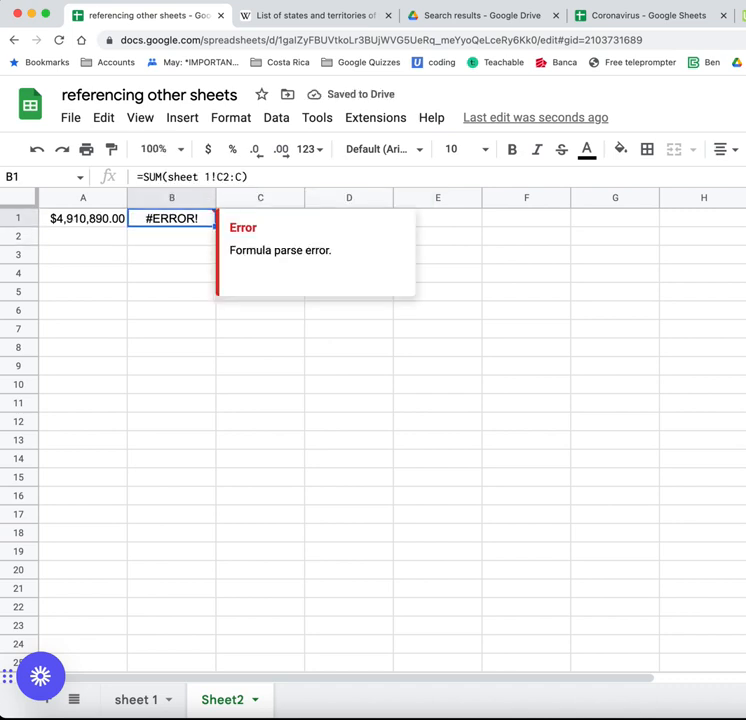
{"action": "left_click", "coordinate": [167, 176]}
{"action": "type", "text": "'"}
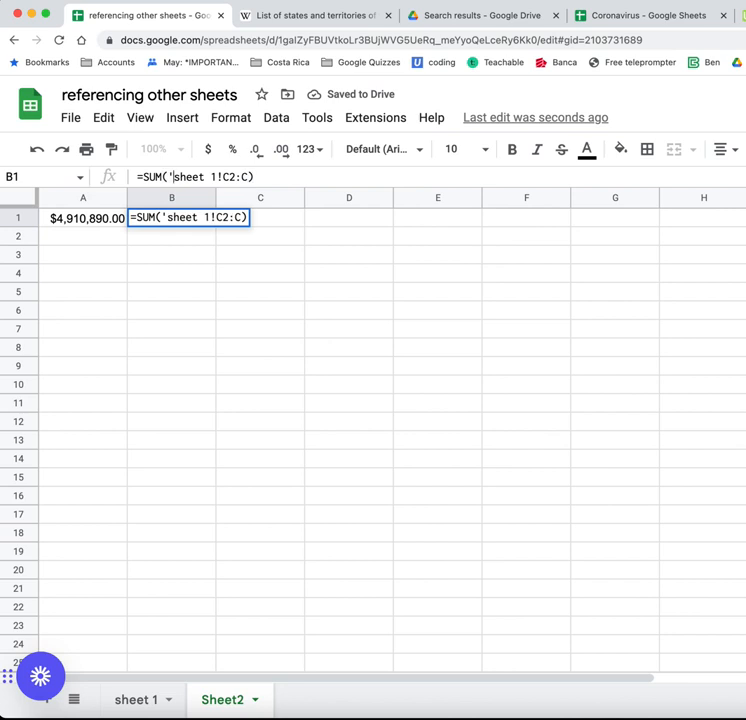
{"action": "left_click", "coordinate": [212, 176]}
{"action": "type", "text": "'"}
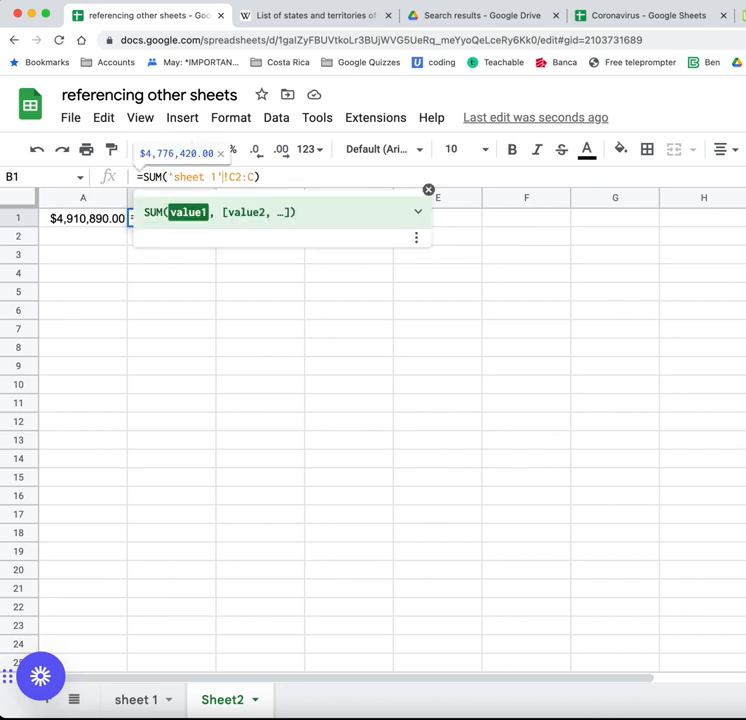
{"action": "key", "text": "Return"}
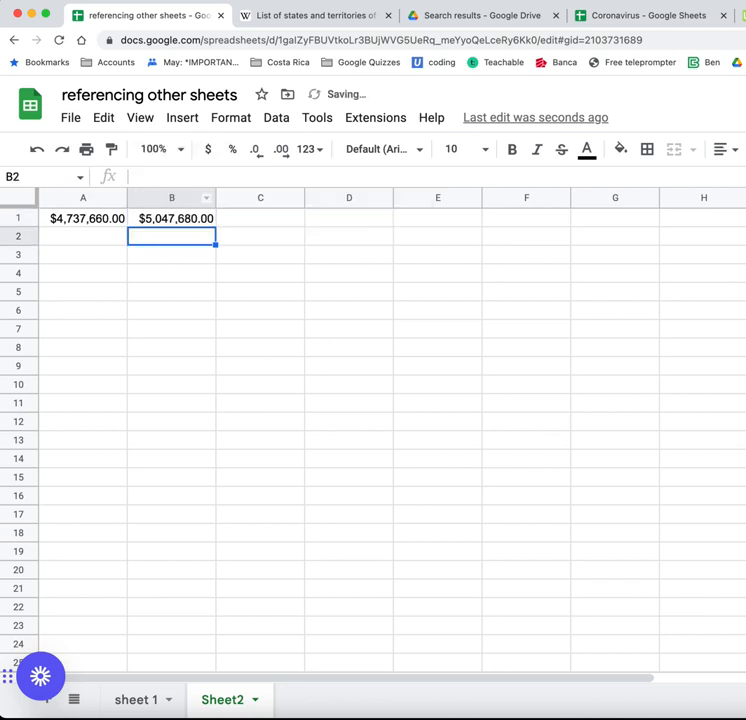
{"action": "left_click", "coordinate": [172, 218]}
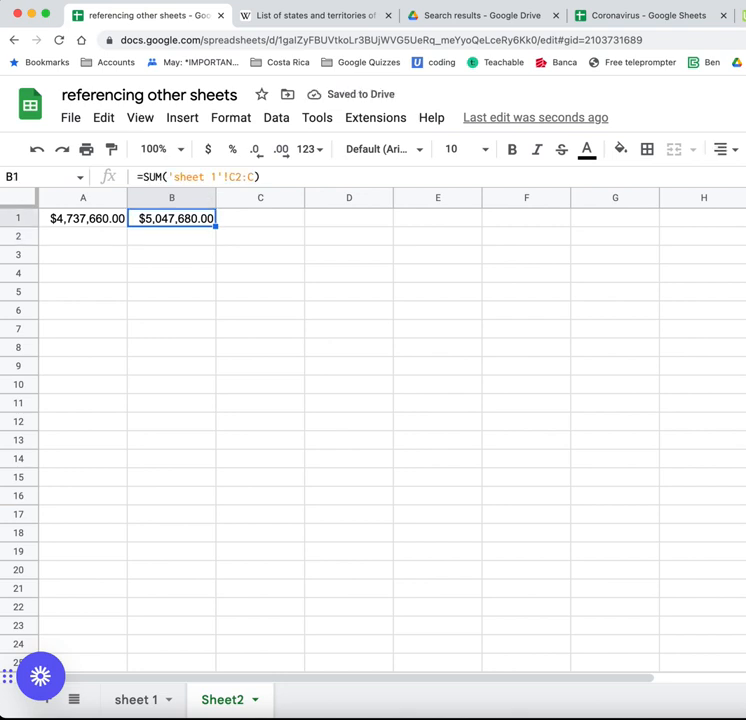
Try twice to capitalize the S of the quoted sheet name in B1, entering =SUM('Sheet 1'!C2:C).
{"action": "left_click", "coordinate": [260, 292]}
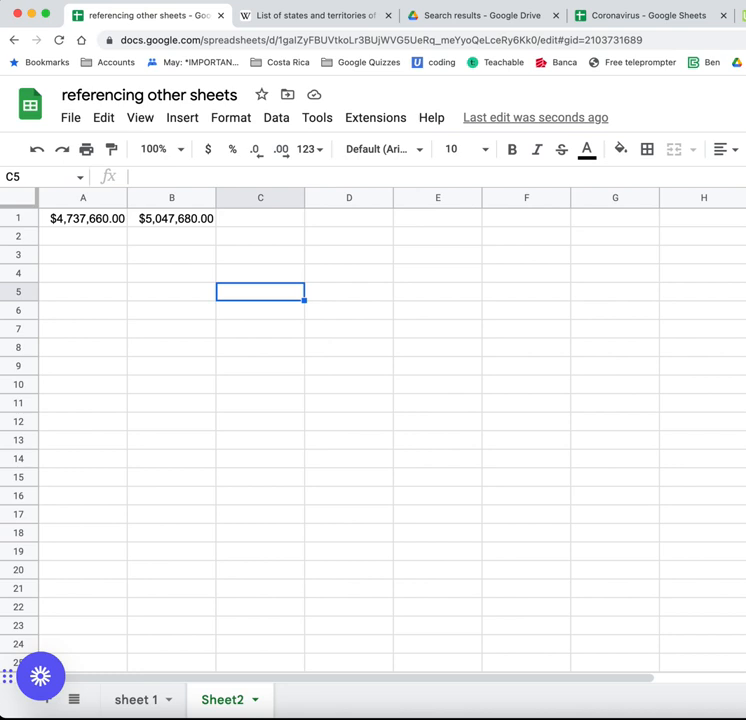
{"action": "left_click", "coordinate": [171, 218]}
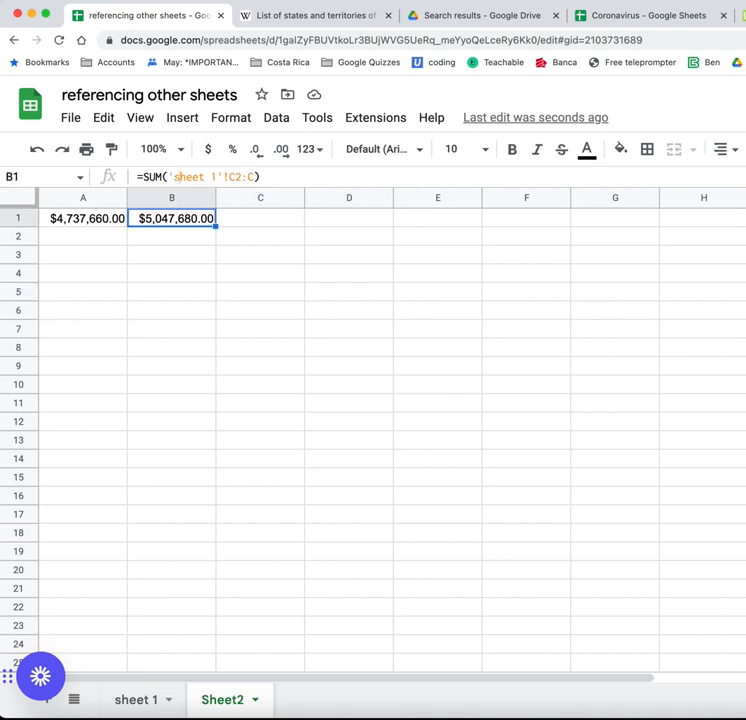
{"action": "left_click", "coordinate": [175, 176]}
{"action": "key", "text": "BackSpace"}
{"action": "type", "text": "S"}
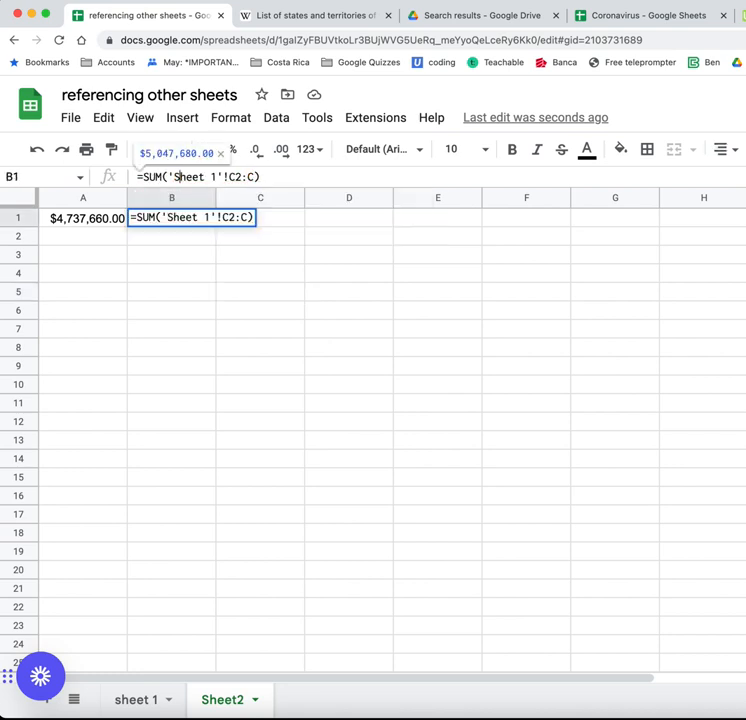
{"action": "key", "text": "Return"}
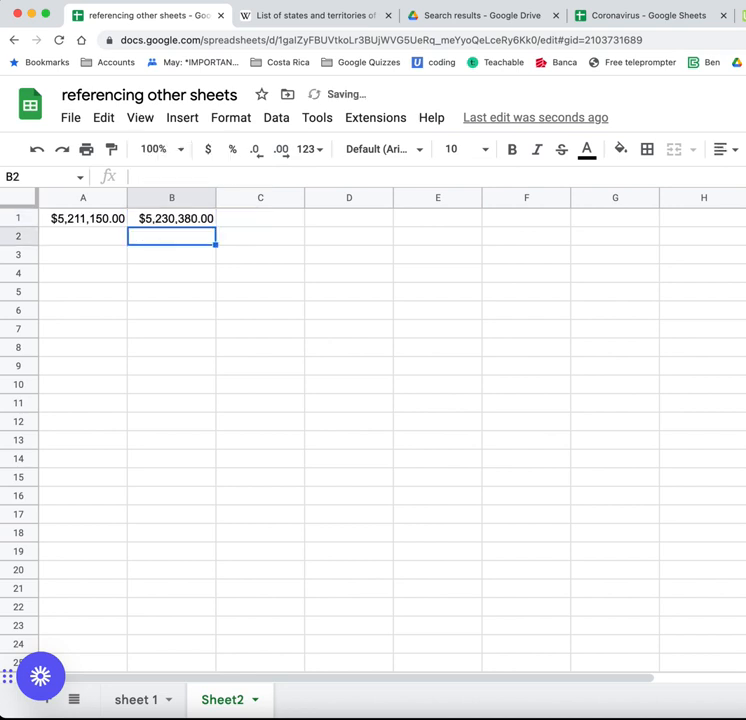
{"action": "left_click", "coordinate": [171, 218]}
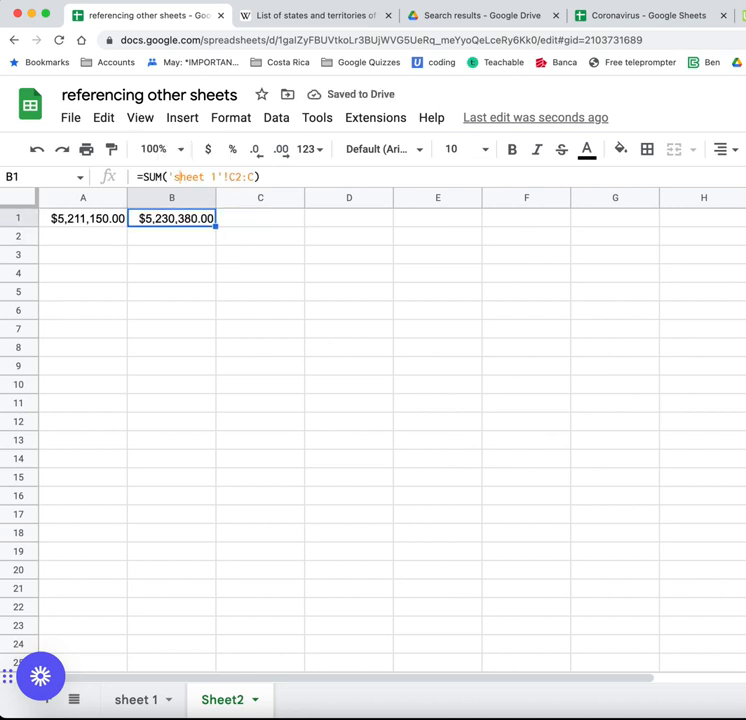
{"action": "left_click", "coordinate": [175, 177]}
{"action": "key", "text": "Delete"}
{"action": "type", "text": "S"}
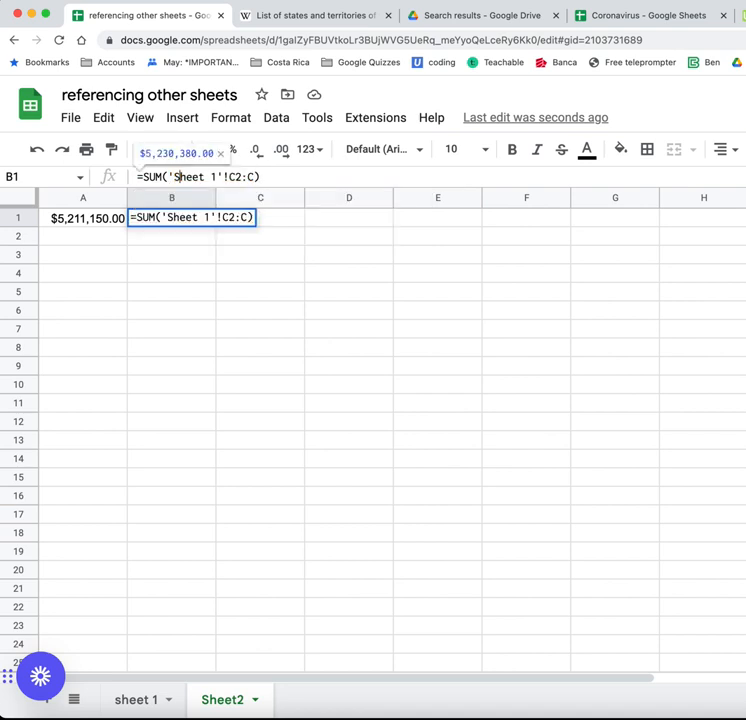
{"action": "key", "text": "Return"}
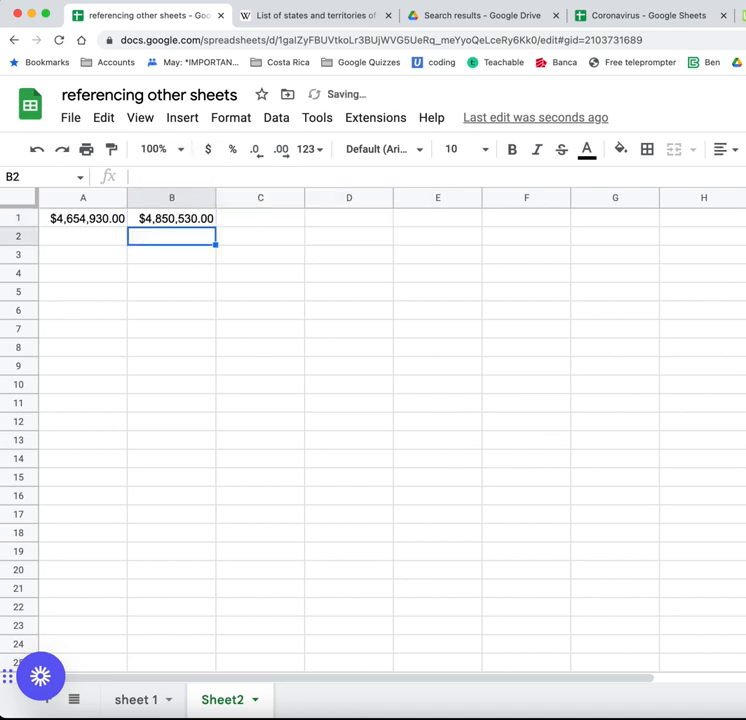
{"action": "left_click", "coordinate": [171, 218]}
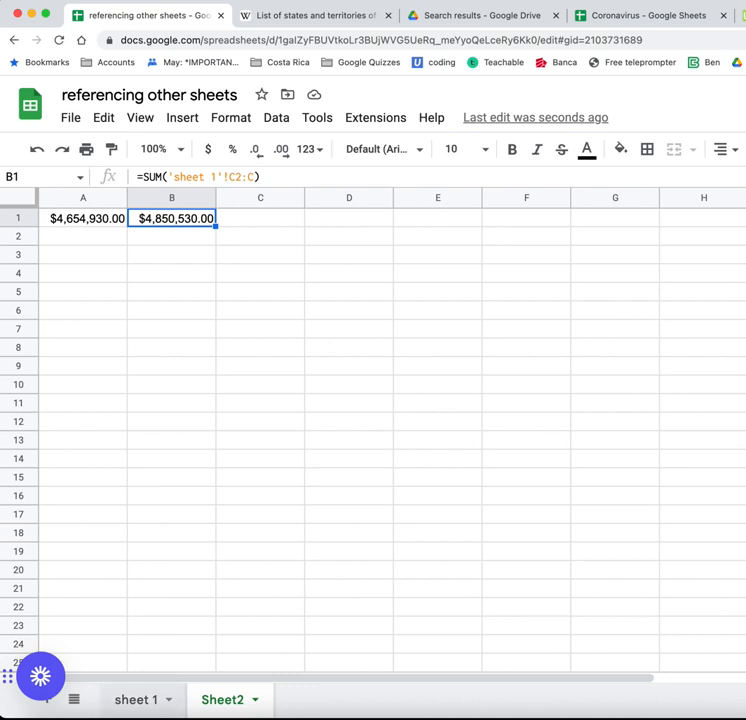
Rename the data sheet as Sheet1, without a space and with a capital S, and check the B1 formula on Sheet2.
{"action": "double_click", "coordinate": [135, 699]}
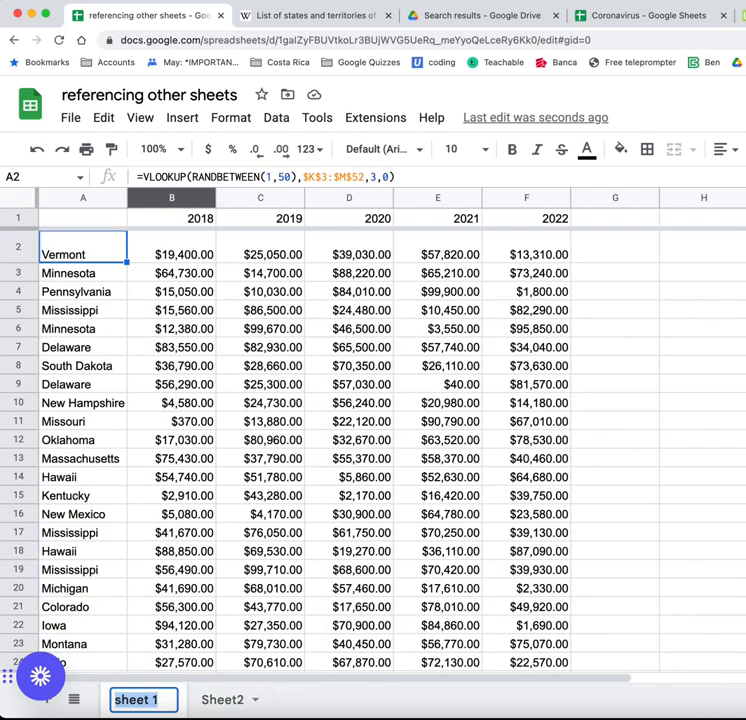
{"action": "type", "text": "sheet1"}
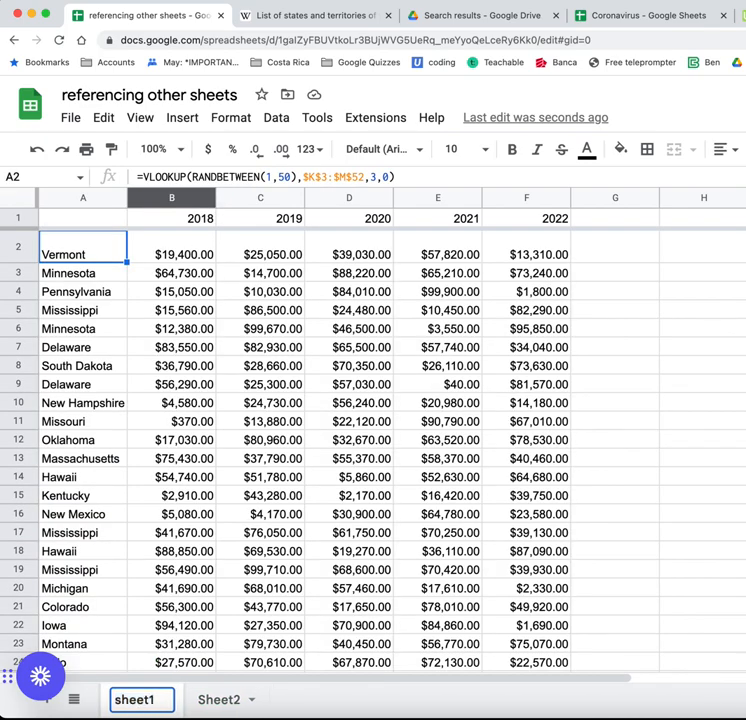
{"action": "key", "text": "Left"}
{"action": "key", "text": "Left"}
{"action": "key", "text": "Left"}
{"action": "key", "text": "Left"}
{"action": "key", "text": "Left"}
{"action": "key", "text": "BackSpace"}
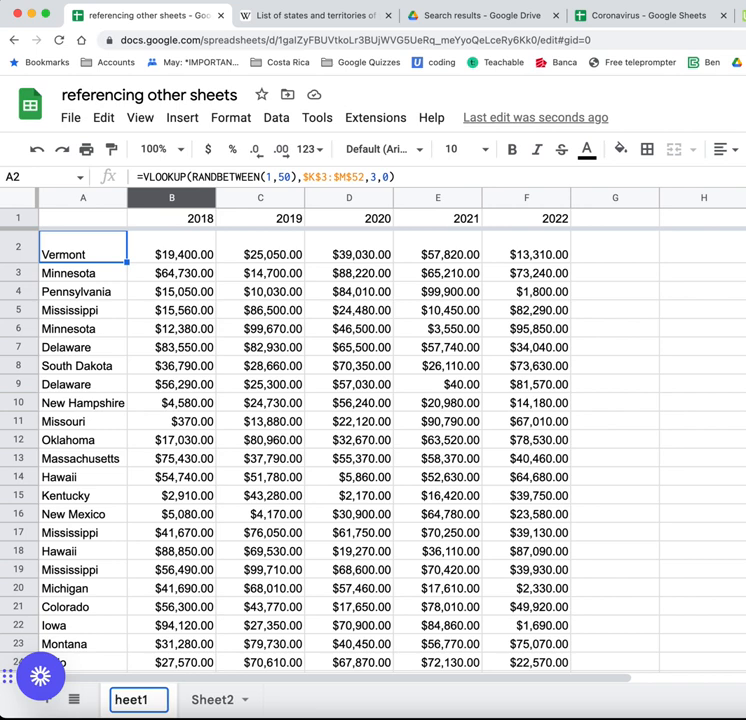
{"action": "type", "text": "S"}
{"action": "key", "text": "Return"}
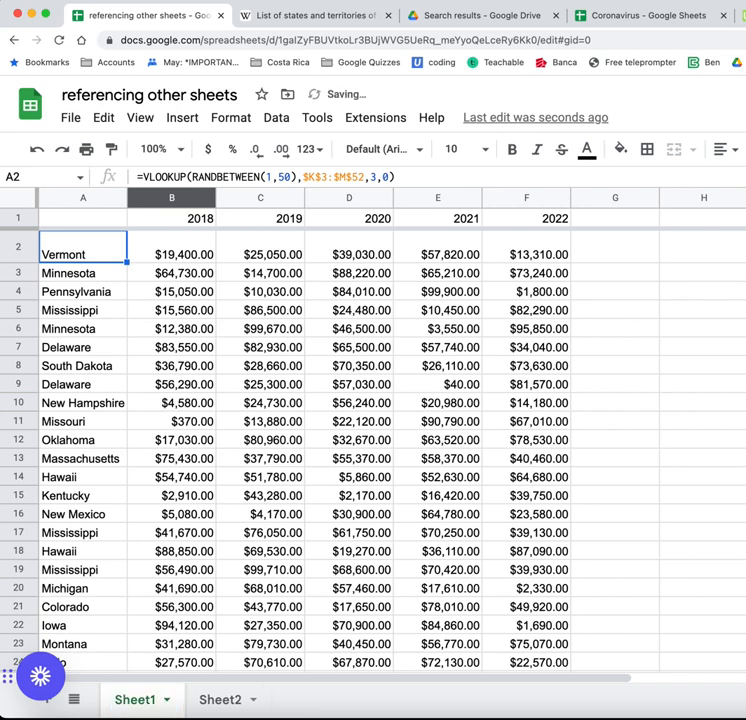
{"action": "key", "text": "alt+Down"}
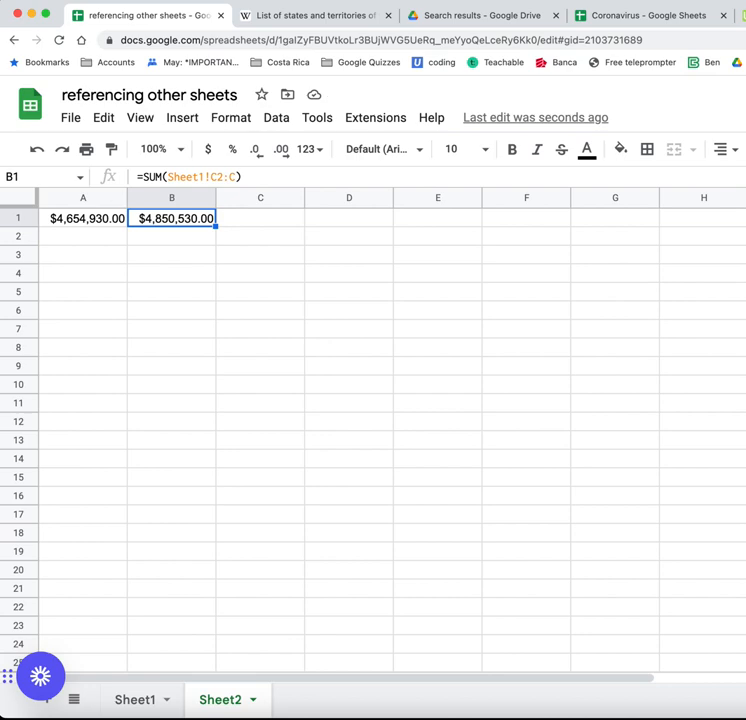
Select the 2018 values in B2:B101 on Sheet1 and try to name the range 2018.
{"action": "key", "text": "alt+Up"}
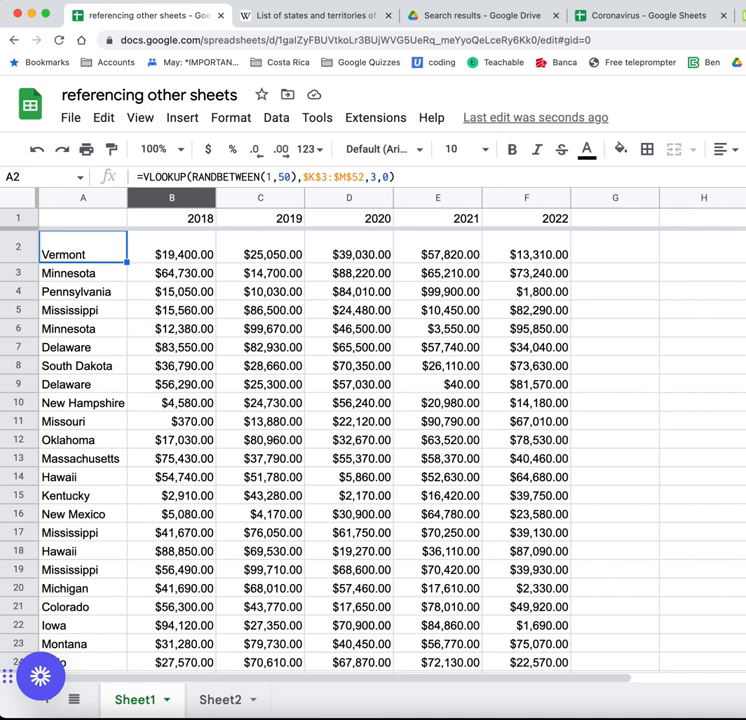
{"action": "left_click", "coordinate": [171, 198]}
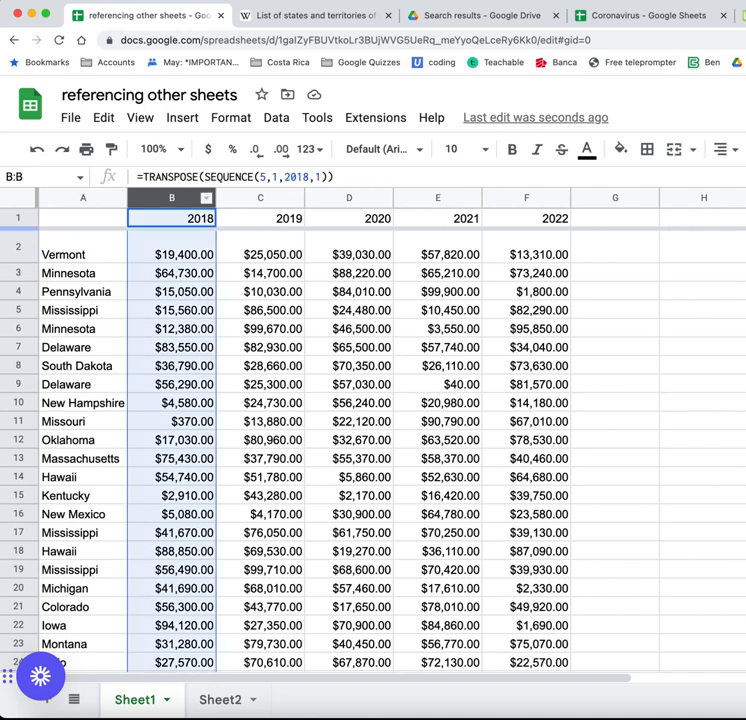
{"action": "left_click", "coordinate": [171, 250]}
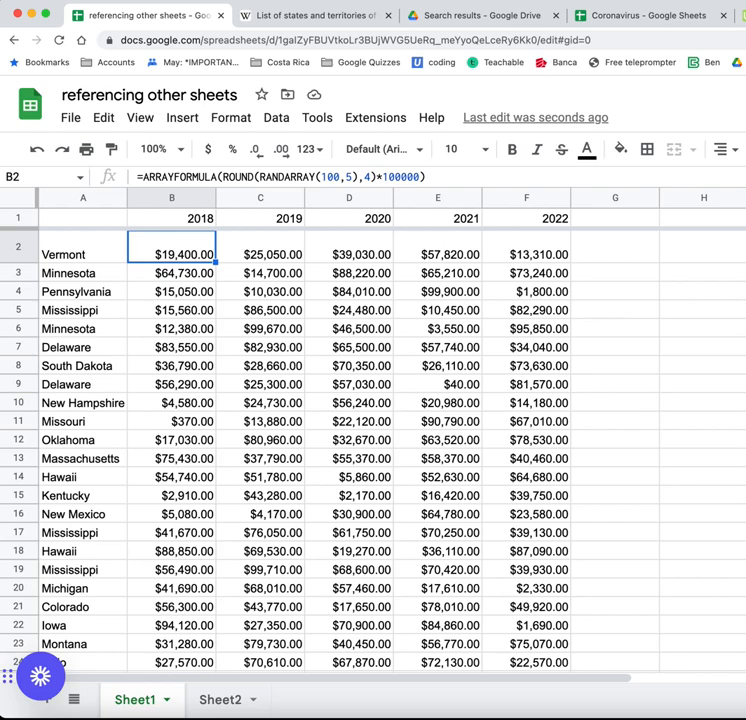
{"action": "key", "text": "ctrl+shift+Down"}
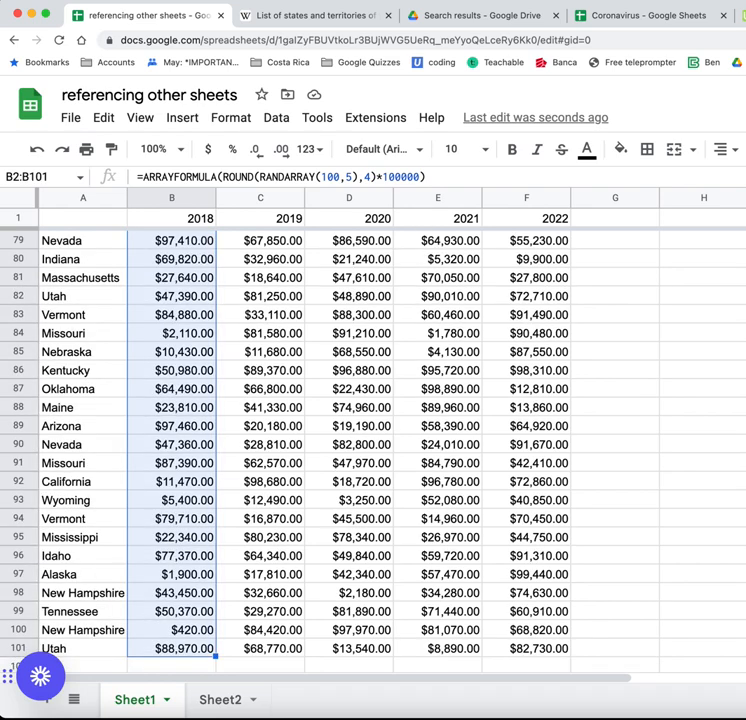
{"action": "scroll", "coordinate": [370, 450], "scroll_direction": "up", "scroll_amount": 20}
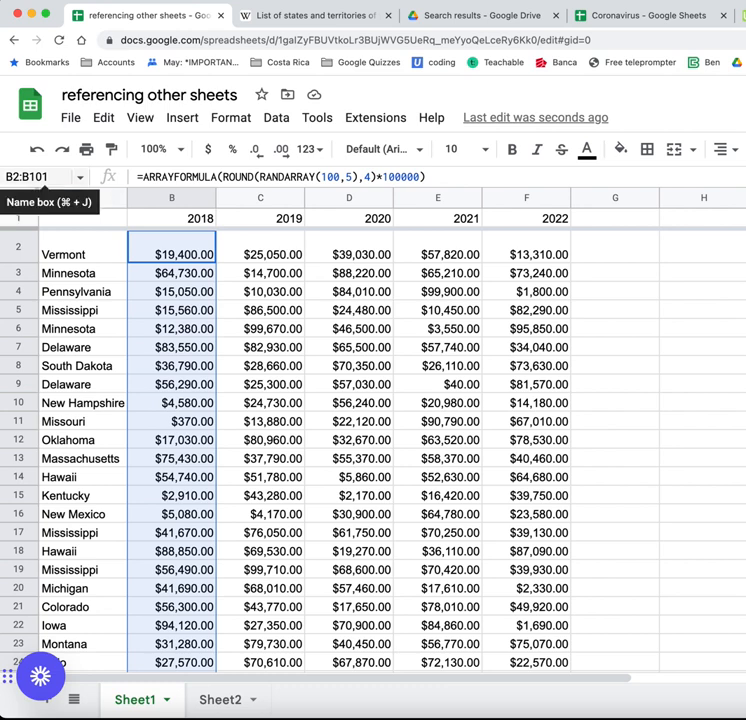
{"action": "left_click", "coordinate": [40, 176]}
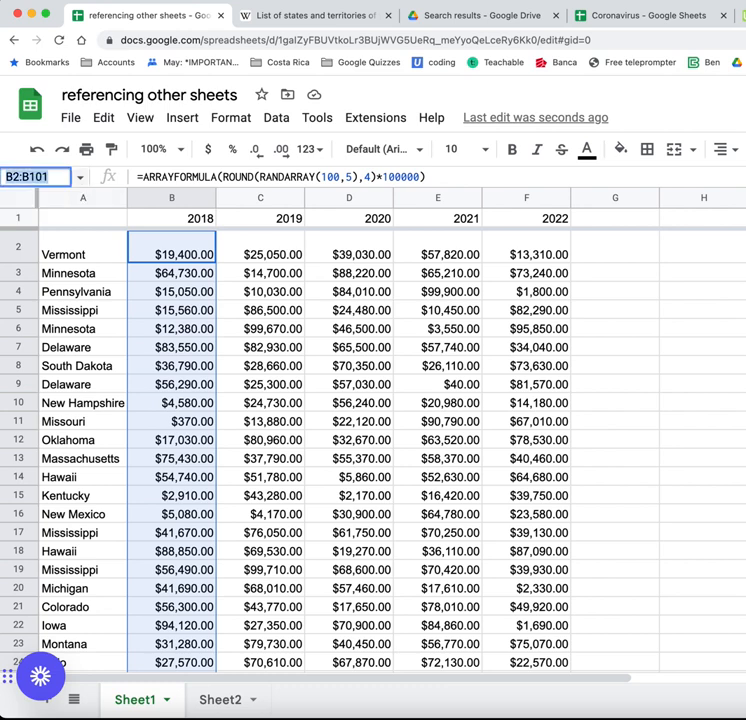
{"action": "type", "text": "2018"}
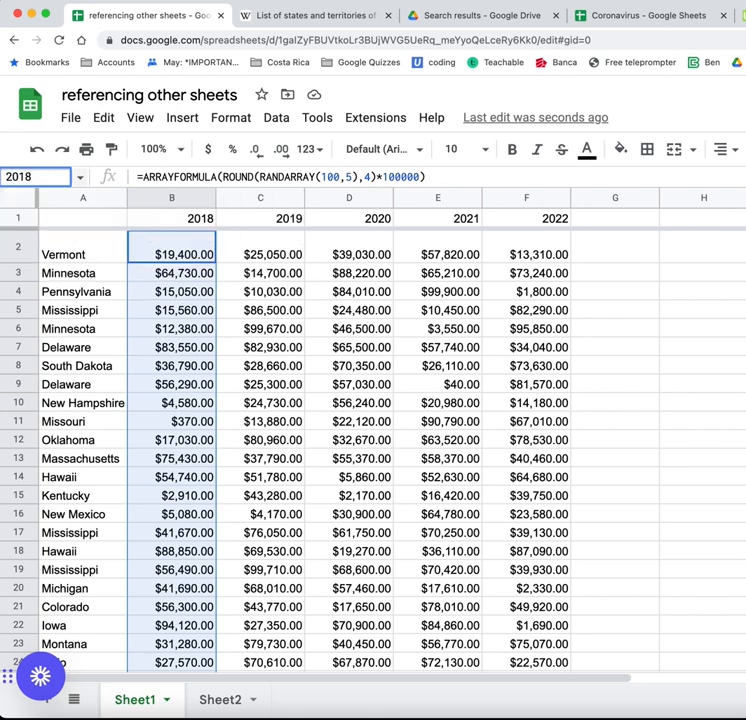
{"action": "key", "text": "Return"}
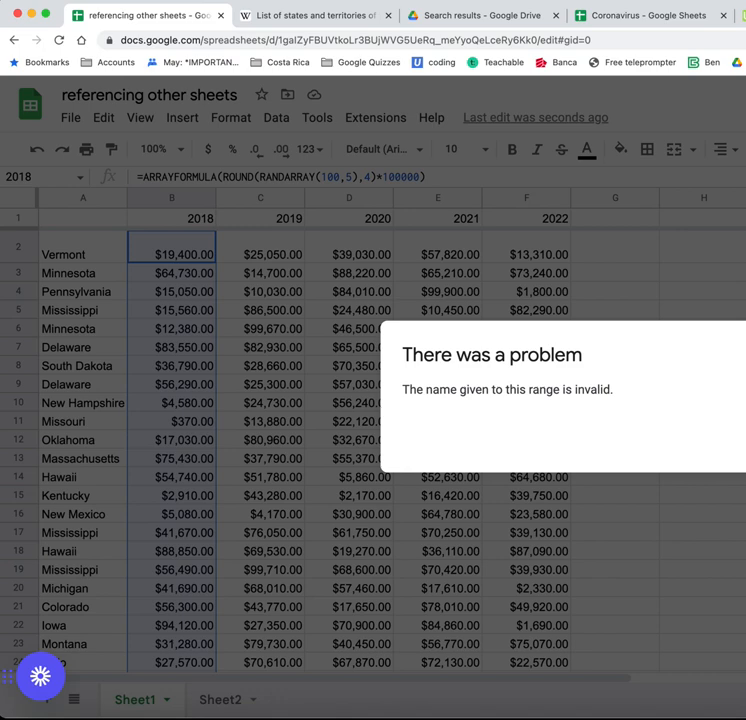
{"action": "key", "text": "Return"}
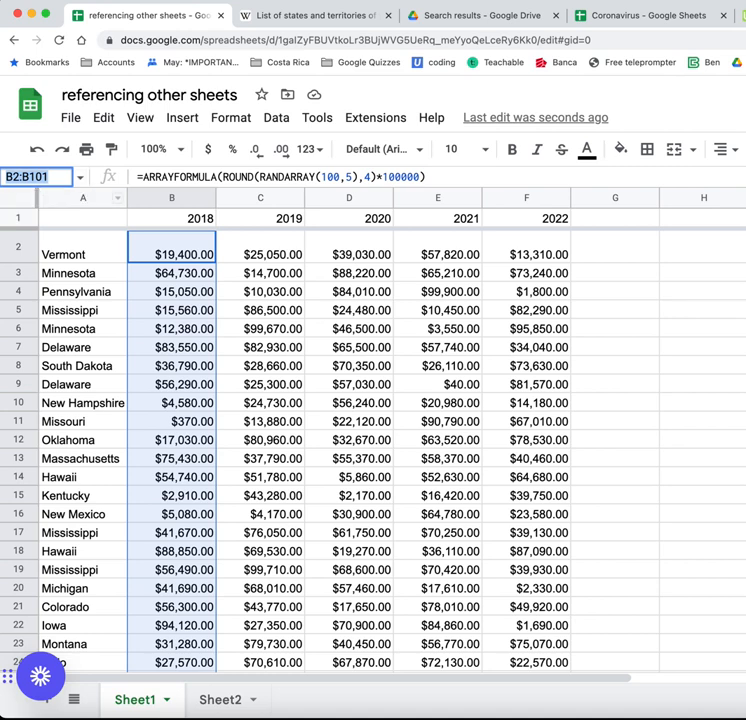
Name the range B2:B101 colb and the range C2:C101 colc, and open the list of named ranges.
{"action": "type", "text": "colc"}
{"action": "key", "text": "Return"}
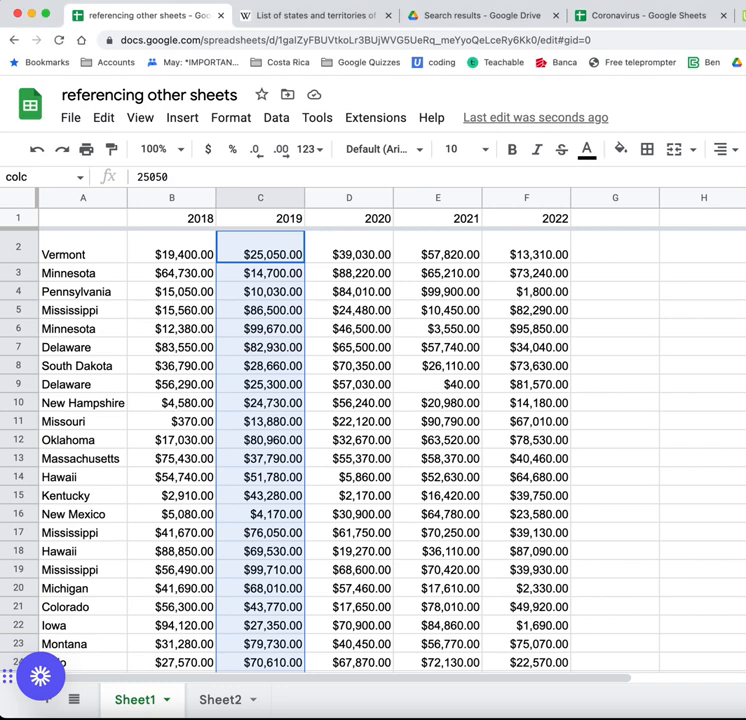
{"action": "left_click", "coordinate": [80, 177]}
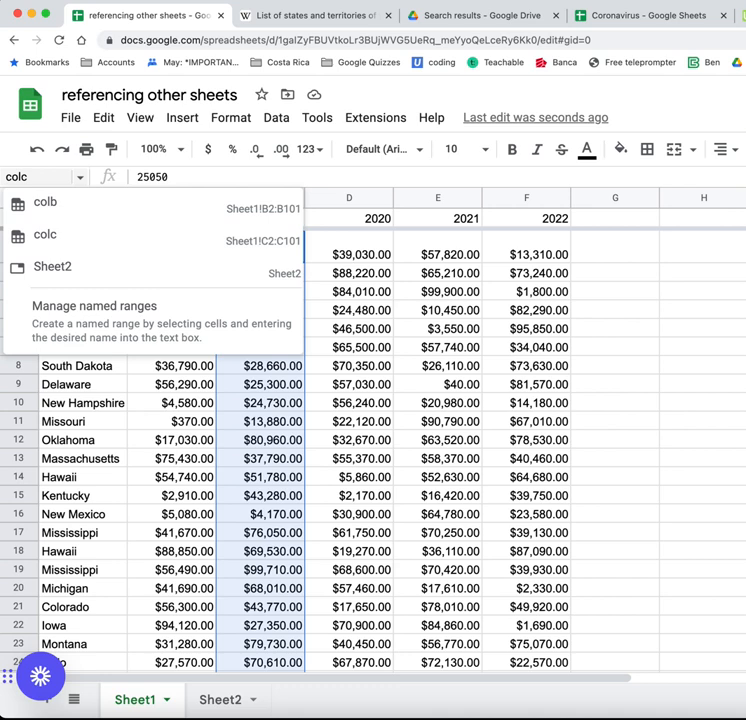
Select the 2020 values in D2:D101, try 2020 as the range name, and name the range cold.
{"action": "left_click", "coordinate": [349, 248]}
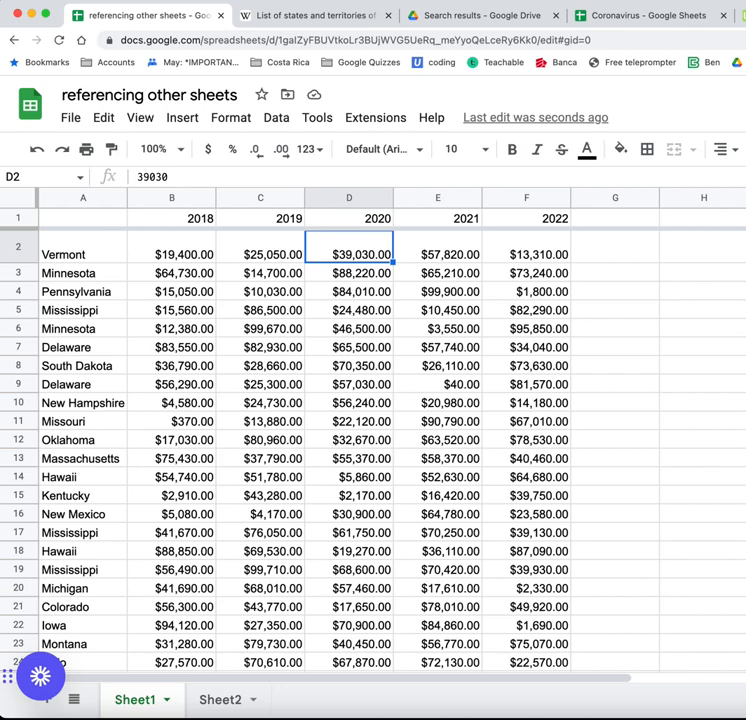
{"action": "key", "text": "super+shift+Down"}
{"action": "scroll", "coordinate": [349, 440], "scroll_direction": "up", "scroll_amount": 15}
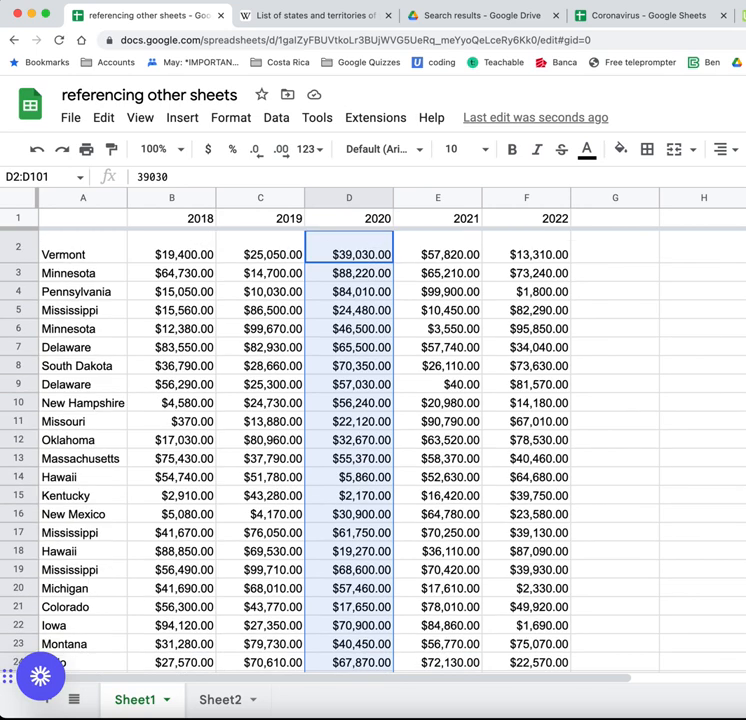
{"action": "left_click", "coordinate": [44, 177]}
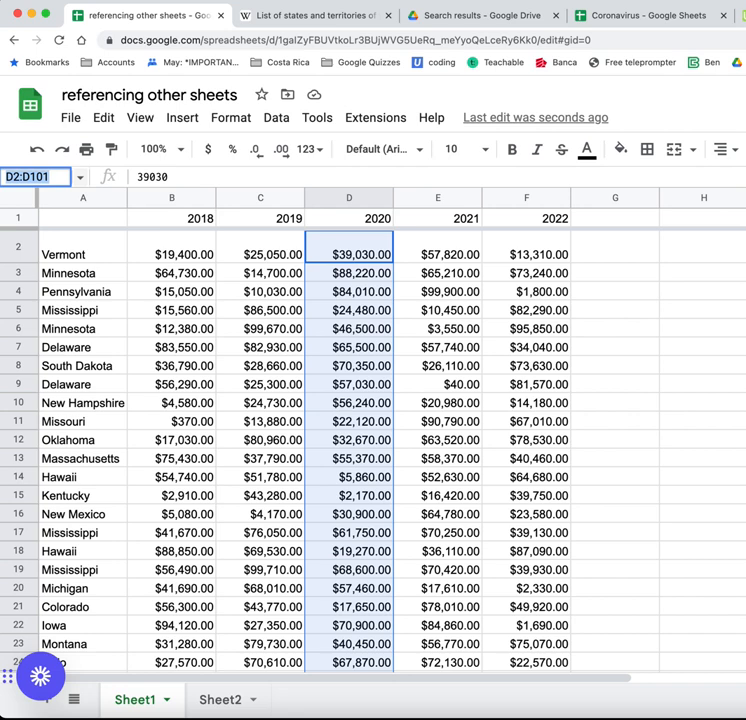
{"action": "type", "text": "2020"}
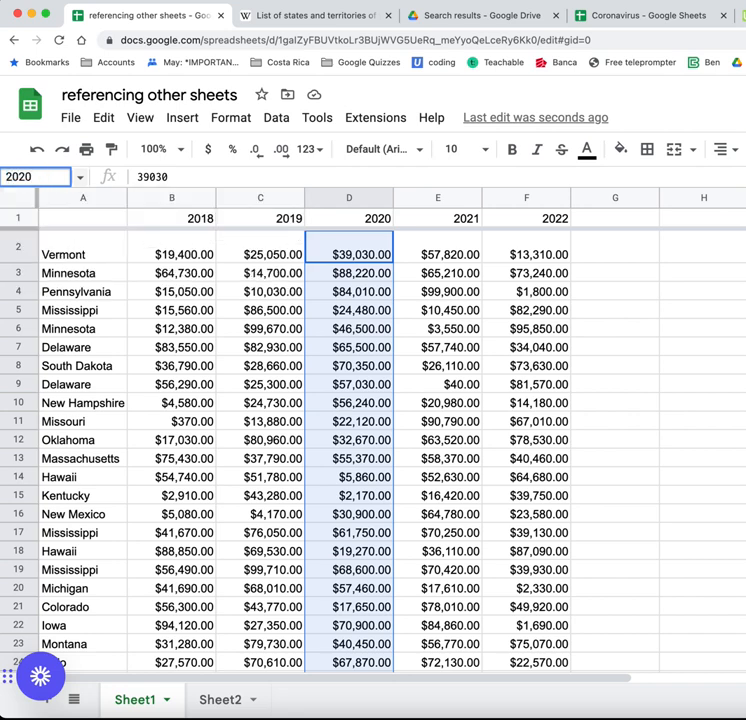
{"action": "key", "text": "Return"}
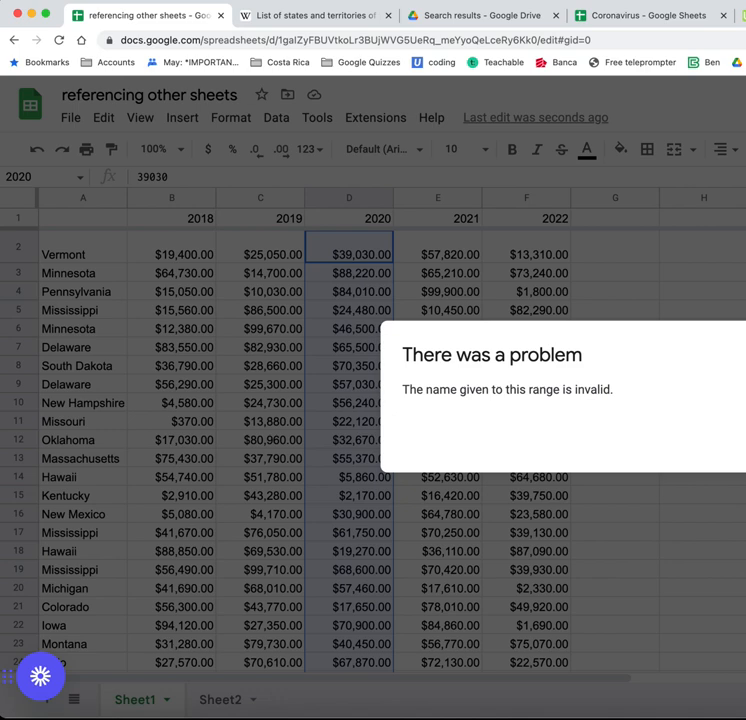
{"action": "key", "text": "Return"}
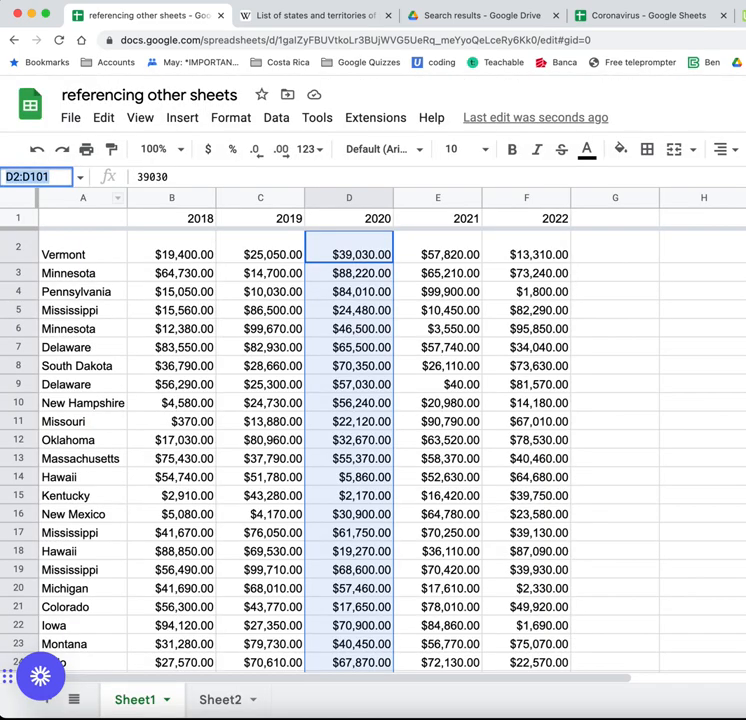
{"action": "type", "text": "cold"}
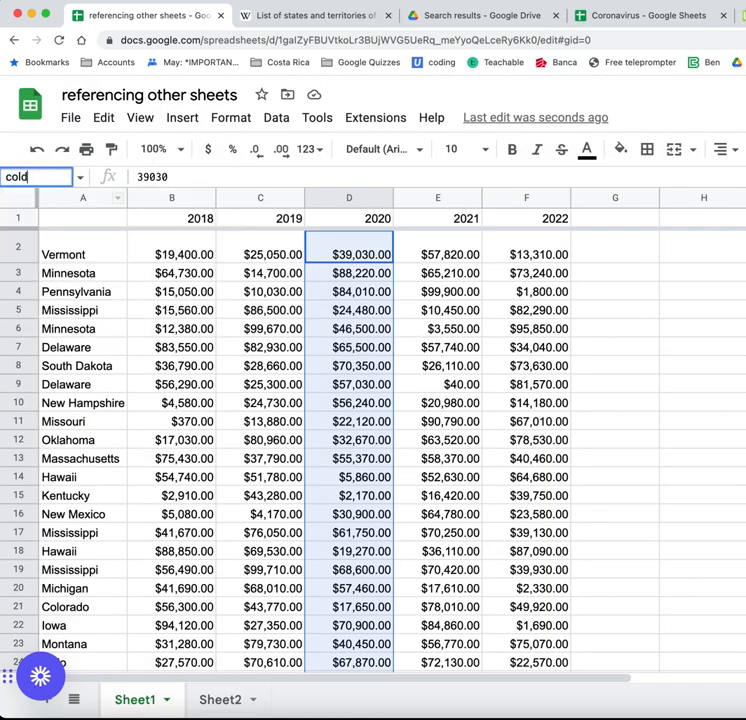
{"action": "key", "text": "Return"}
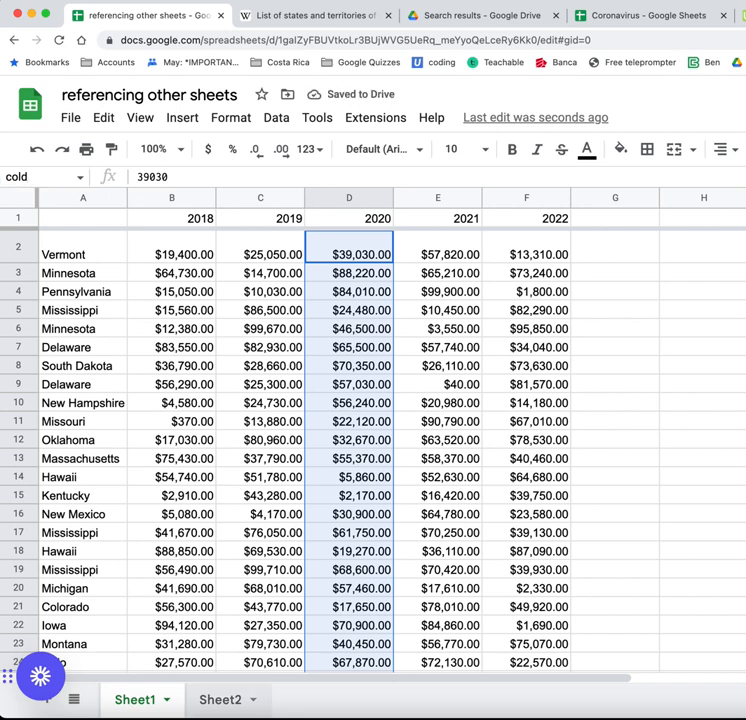
In C1 of Sheet2, enter a SUM formula that totals the named range colb.
{"action": "left_click", "coordinate": [220, 700]}
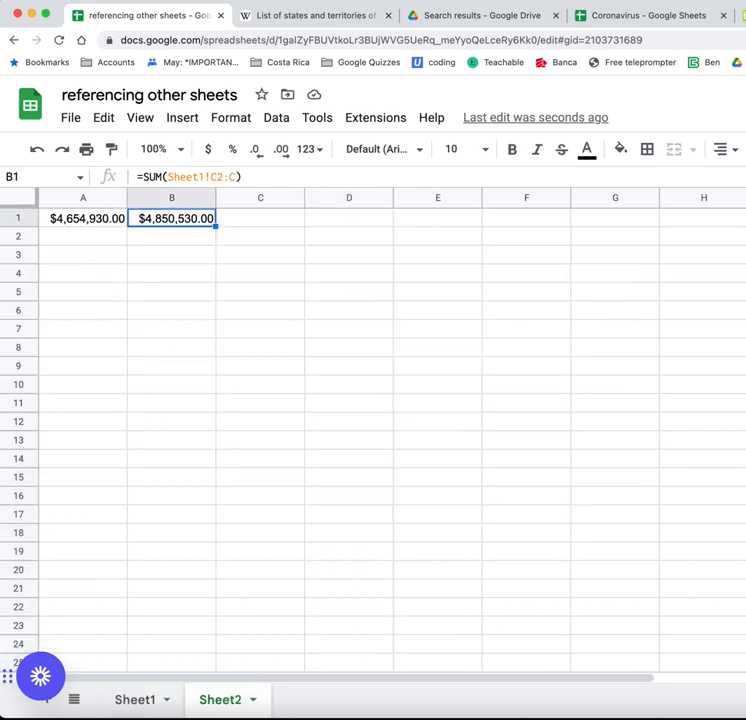
{"action": "left_click", "coordinate": [84, 218]}
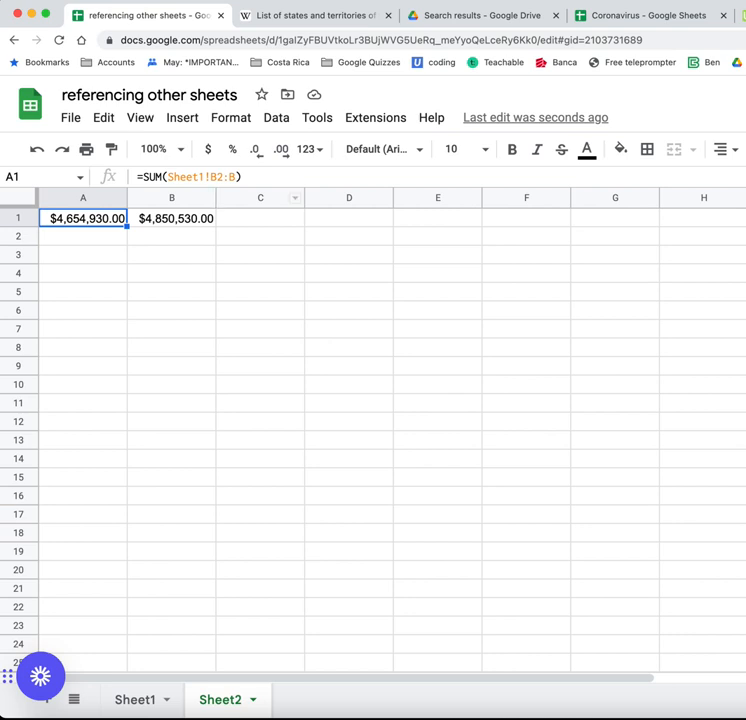
{"action": "left_click", "coordinate": [260, 218]}
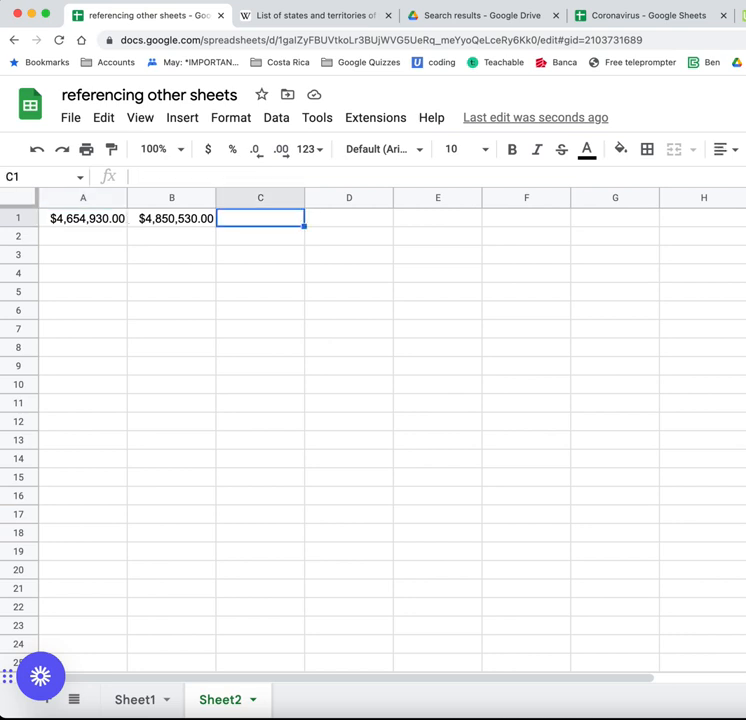
{"action": "type", "text": "=sum"}
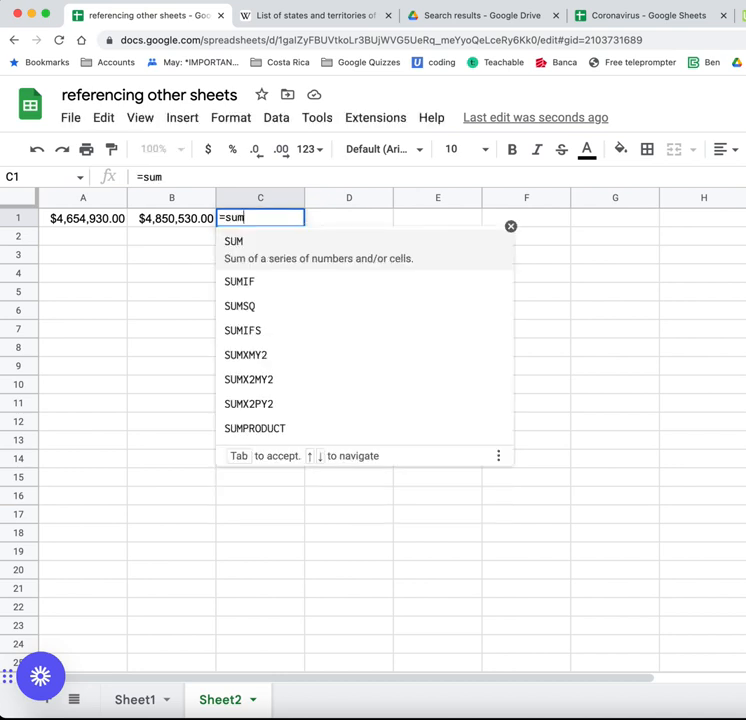
{"action": "key", "text": "Tab"}
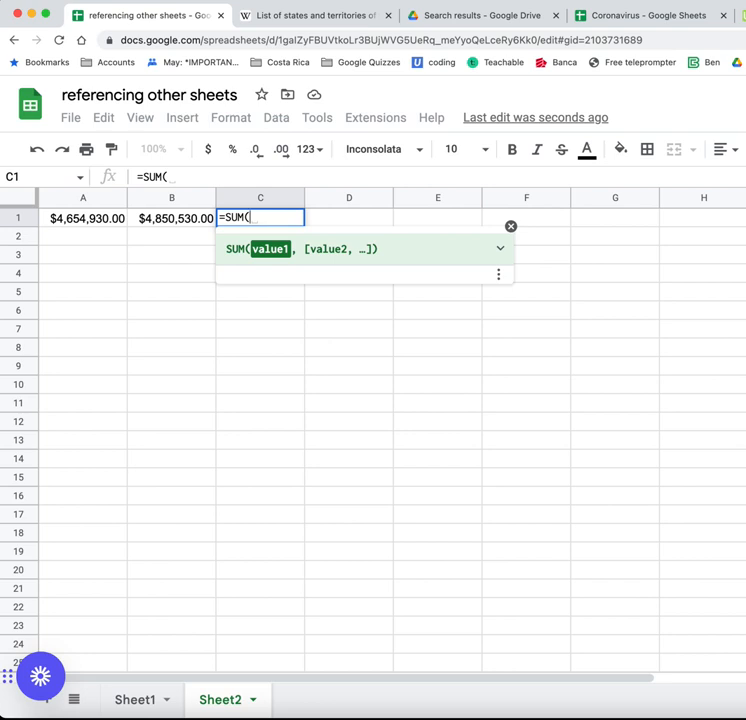
{"action": "type", "text": "col"}
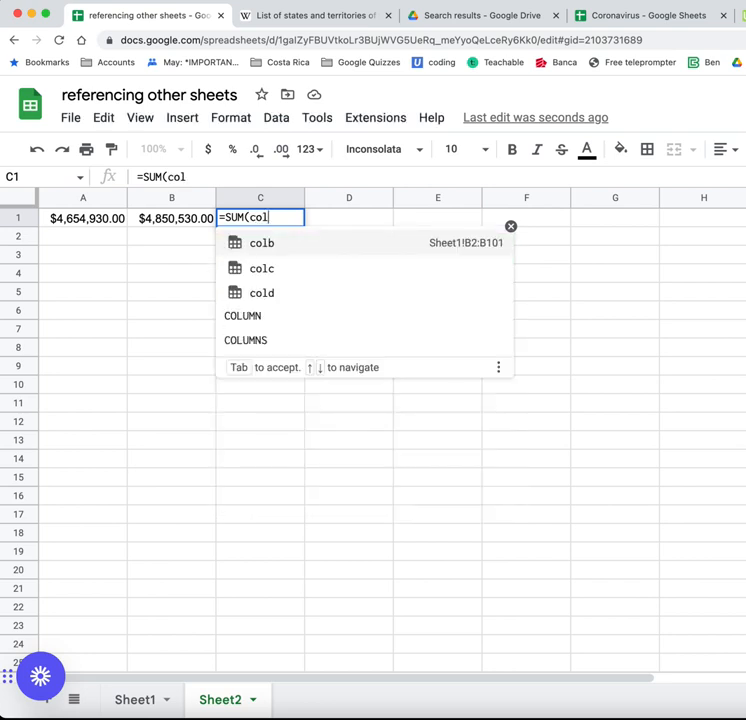
{"action": "key", "text": "Down"}
{"action": "key", "text": "Down"}
{"action": "key", "text": "Up"}
{"action": "key", "text": "Up"}
{"action": "key", "text": "Tab"}
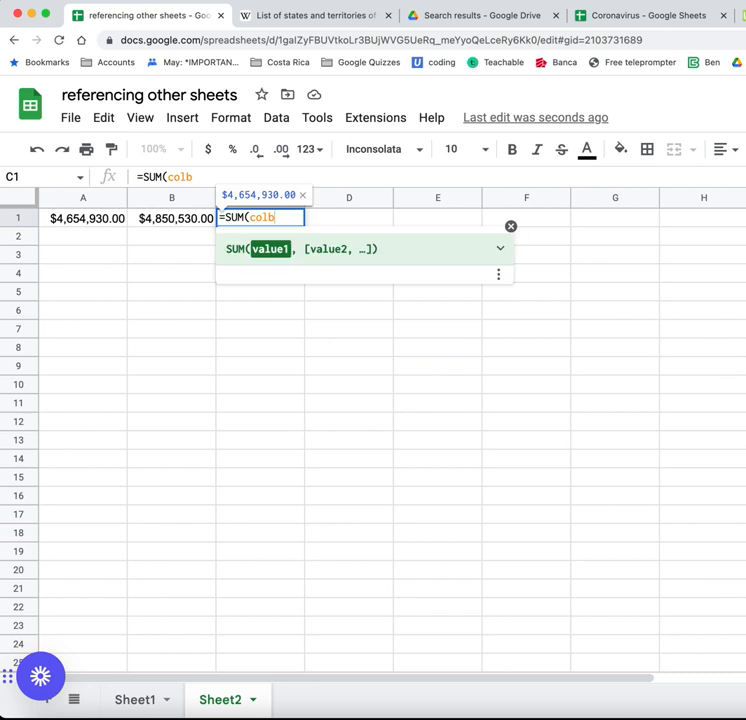
{"action": "key", "text": "Return"}
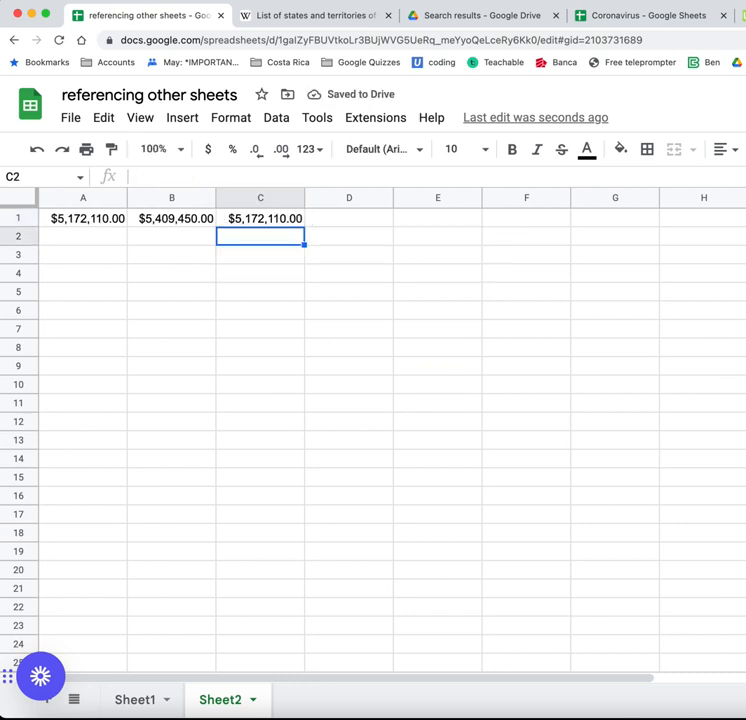
In D1 of Sheet2, enter a SUM formula that totals the named range colc.
{"action": "left_click", "coordinate": [349, 218]}
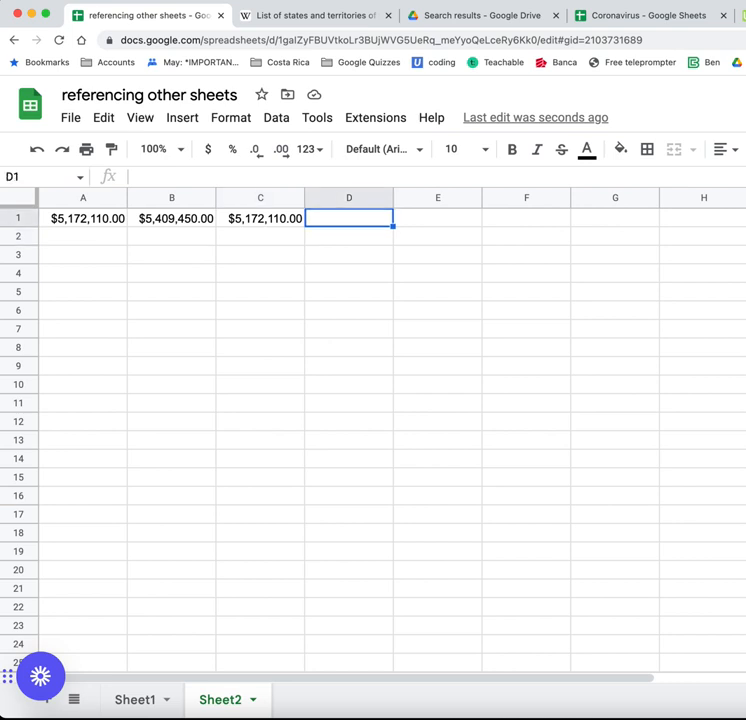
{"action": "type", "text": "=sum"}
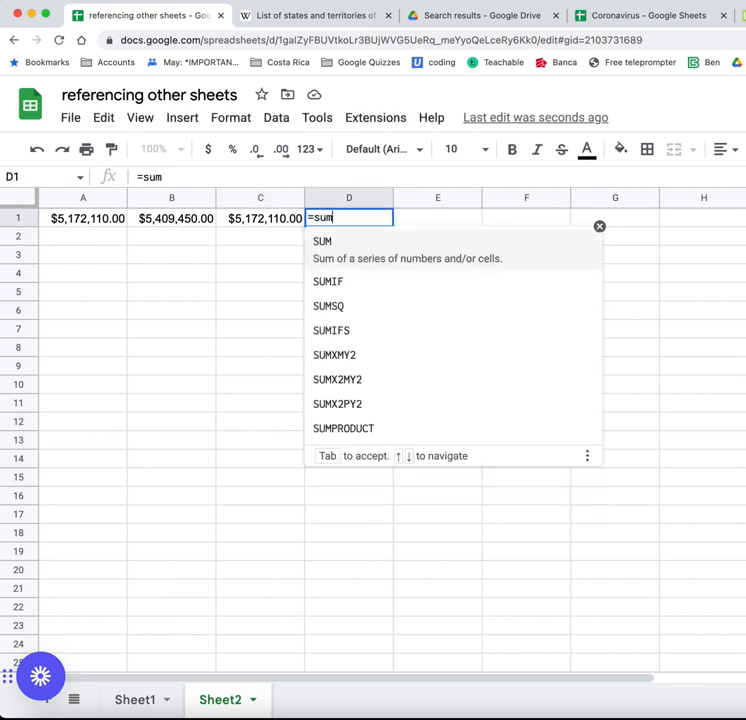
{"action": "key", "text": "Tab"}
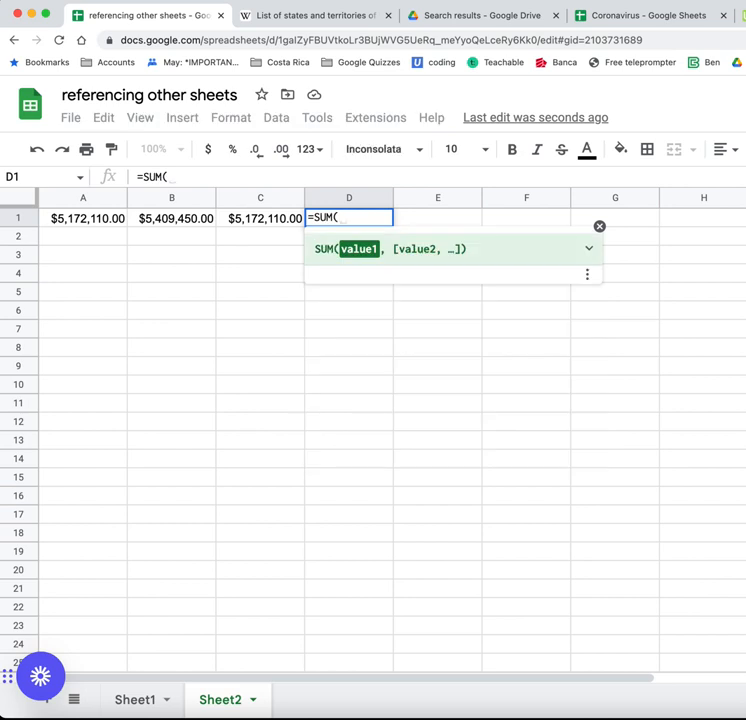
{"action": "type", "text": "col"}
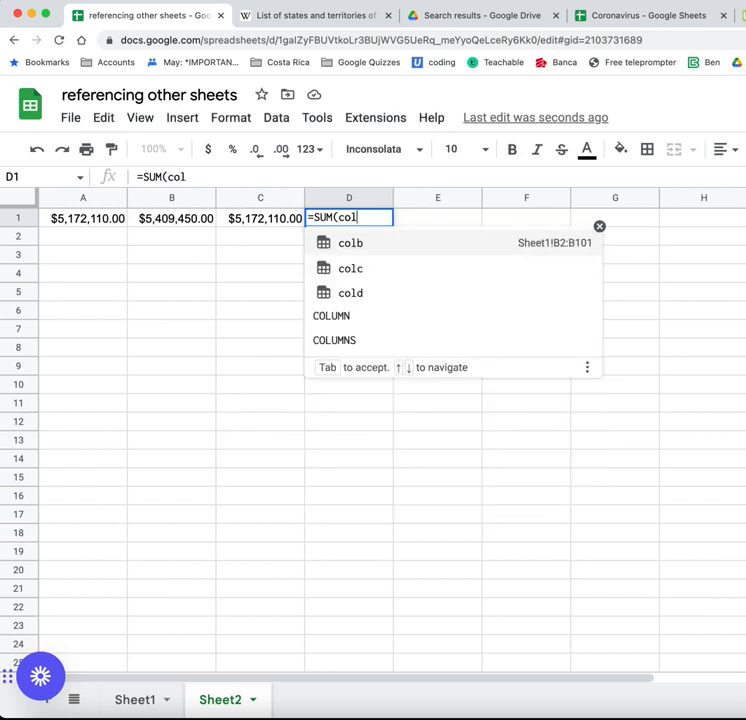
{"action": "type", "text": "c"}
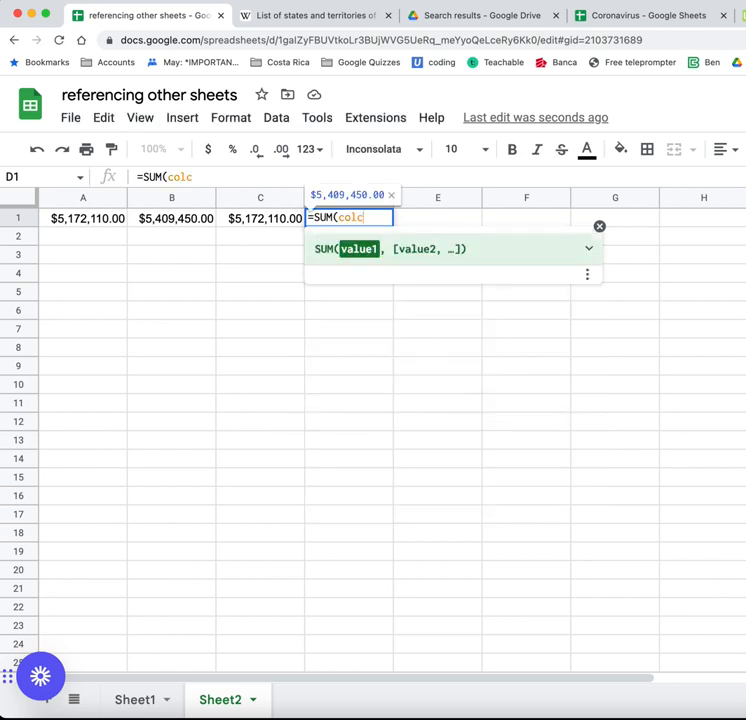
{"action": "key", "text": "Return"}
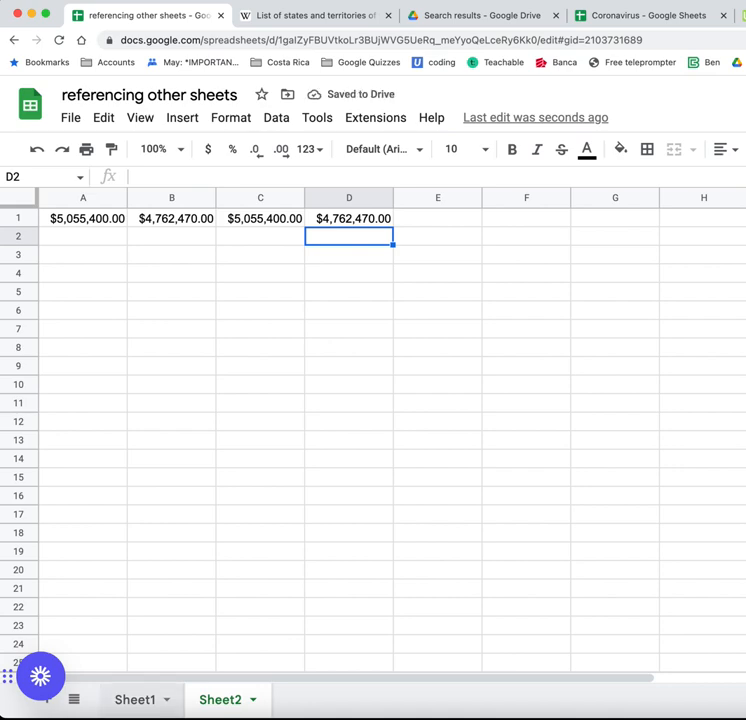
Try to replace the random-number array formula filling B2:F101 on Sheet1 with static values by copying and pasting over the same range.
{"action": "left_click", "coordinate": [135, 700]}
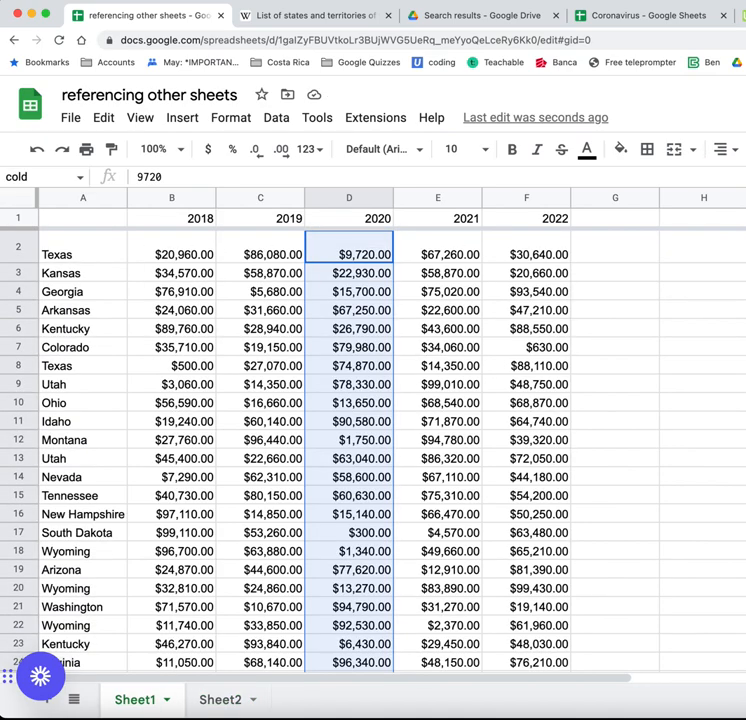
{"action": "left_click", "coordinate": [171, 248]}
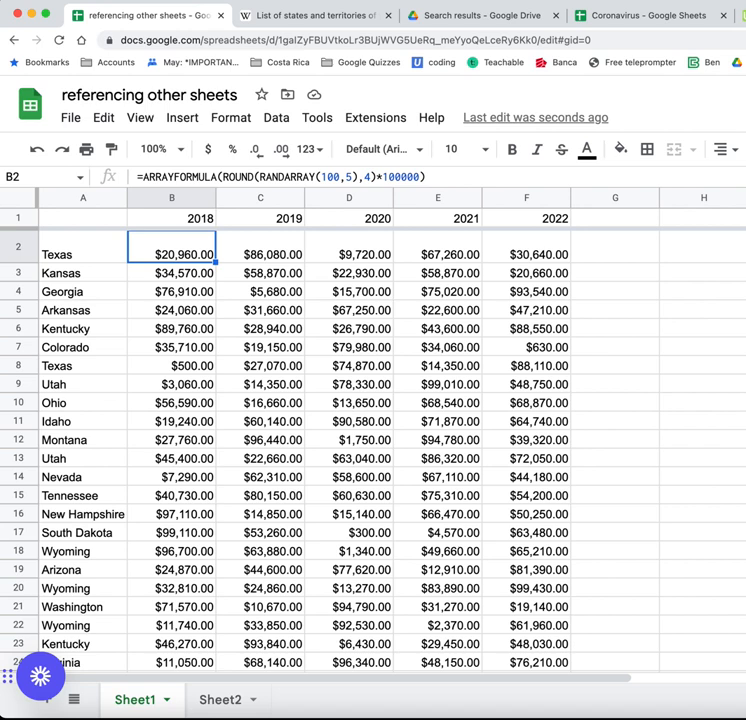
{"action": "key", "text": "super+shift+Right"}
{"action": "key", "text": "shift+Right"}
{"action": "key", "text": "shift+Right"}
{"action": "key", "text": "shift+Right"}
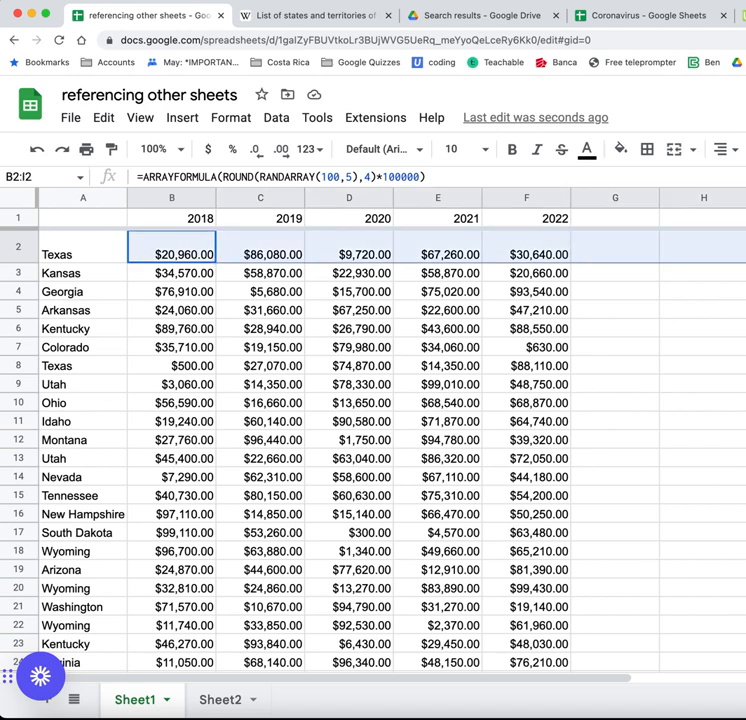
{"action": "key", "text": "shift+Left"}
{"action": "key", "text": "shift+Left"}
{"action": "key", "text": "shift+Left"}
{"action": "key", "text": "super+shift+Down"}
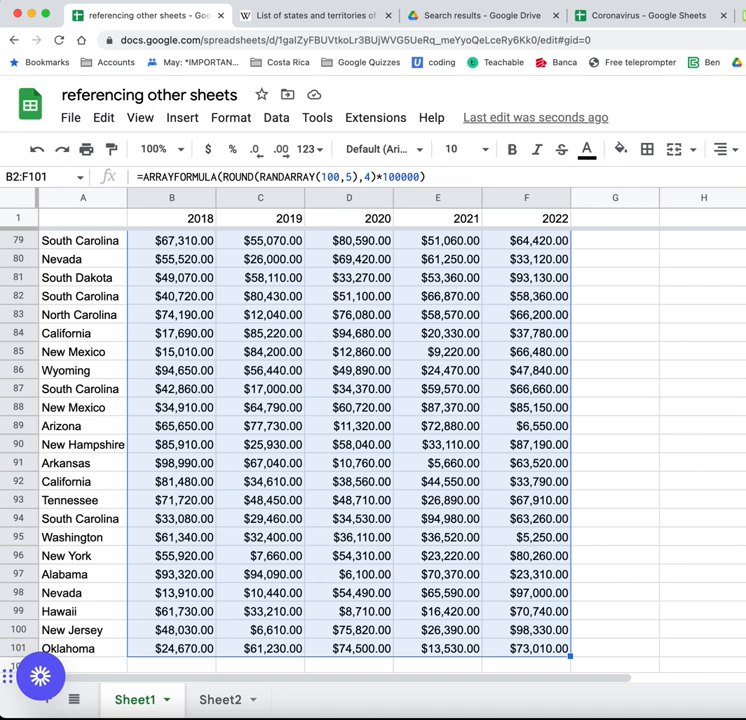
{"action": "key", "text": "super+c"}
{"action": "key", "text": "ctrl+shift+v"}
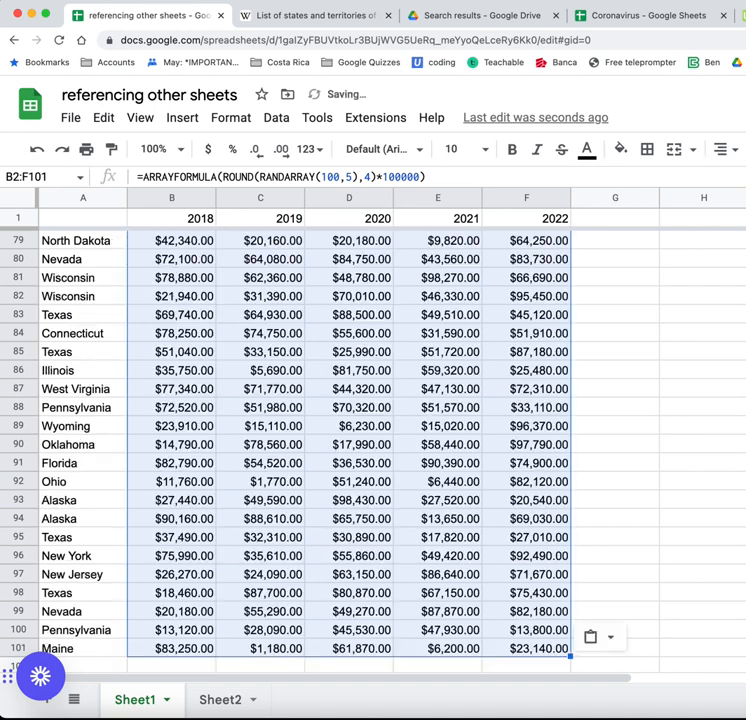
{"action": "left_click", "coordinate": [222, 177]}
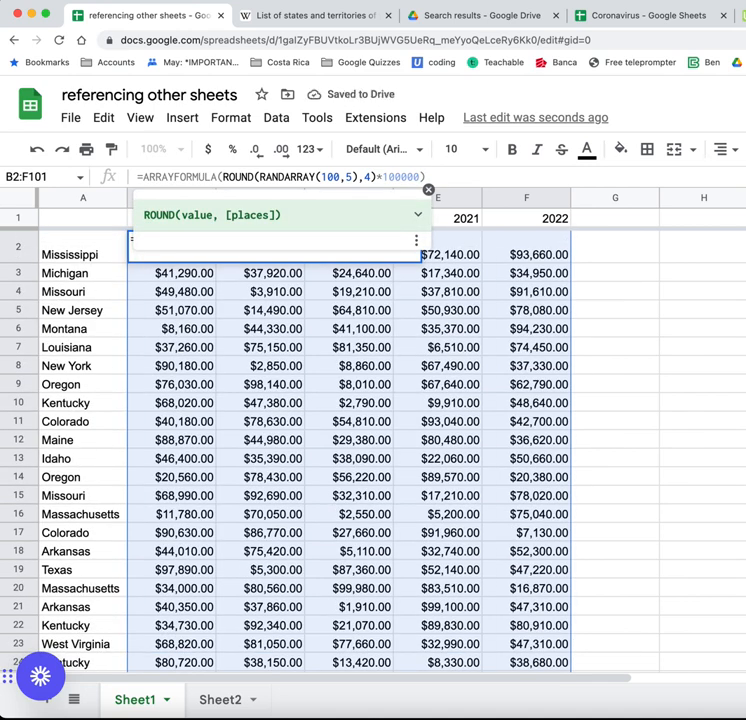
{"action": "left_click", "coordinate": [437, 310]}
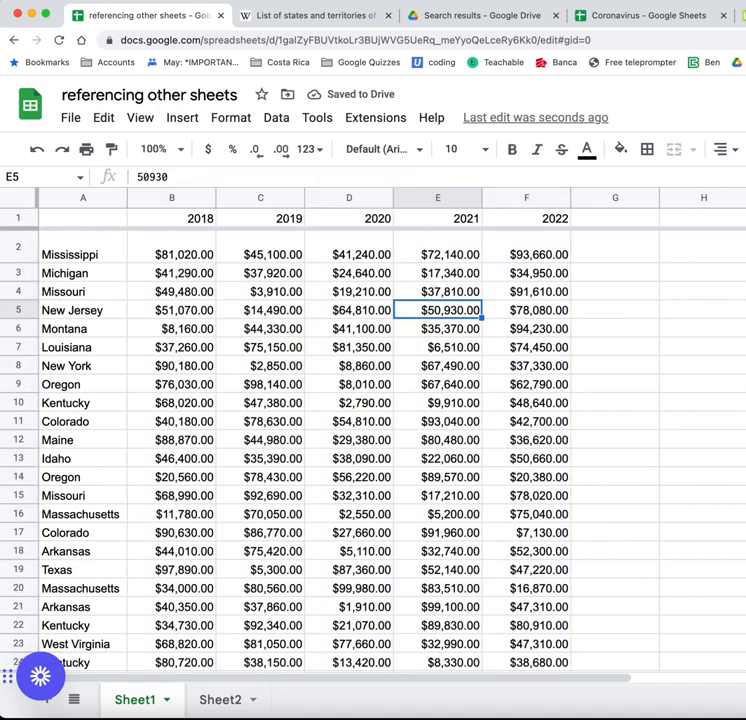
Copy B2:F101 on Sheet1 and paste it over itself as values only, then check the contents of B2, C2 and B3.
{"action": "left_click", "coordinate": [171, 254]}
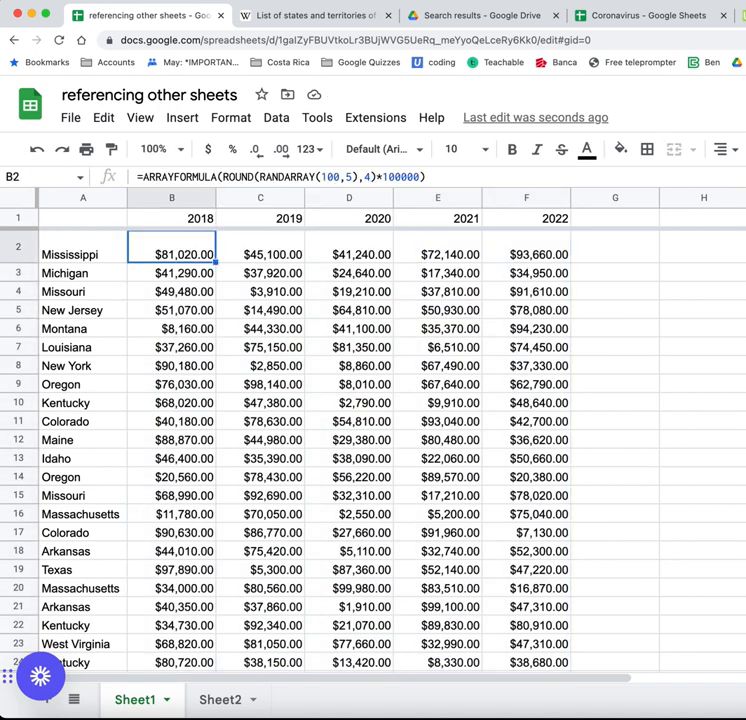
{"action": "key", "text": "ctrl+shift+Right"}
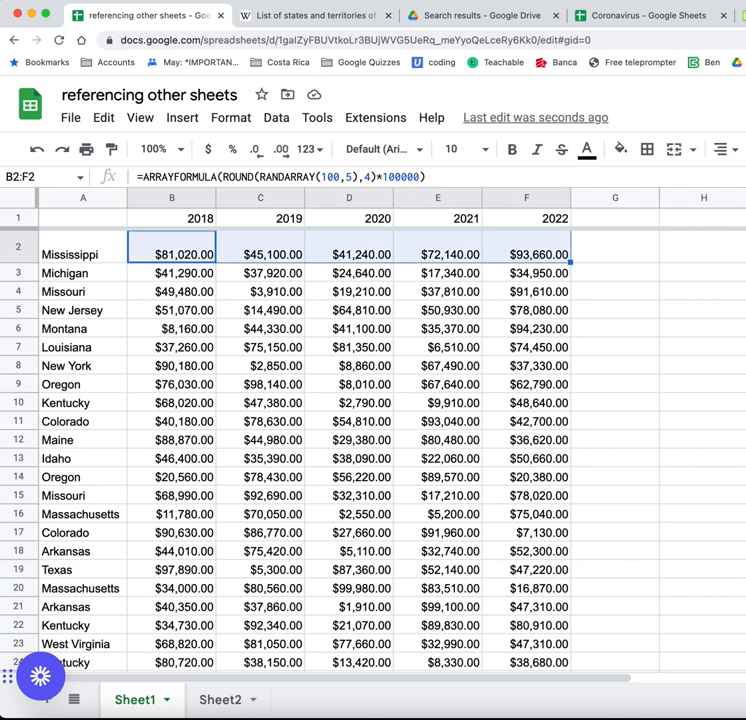
{"action": "key", "text": "ctrl+shift+Down"}
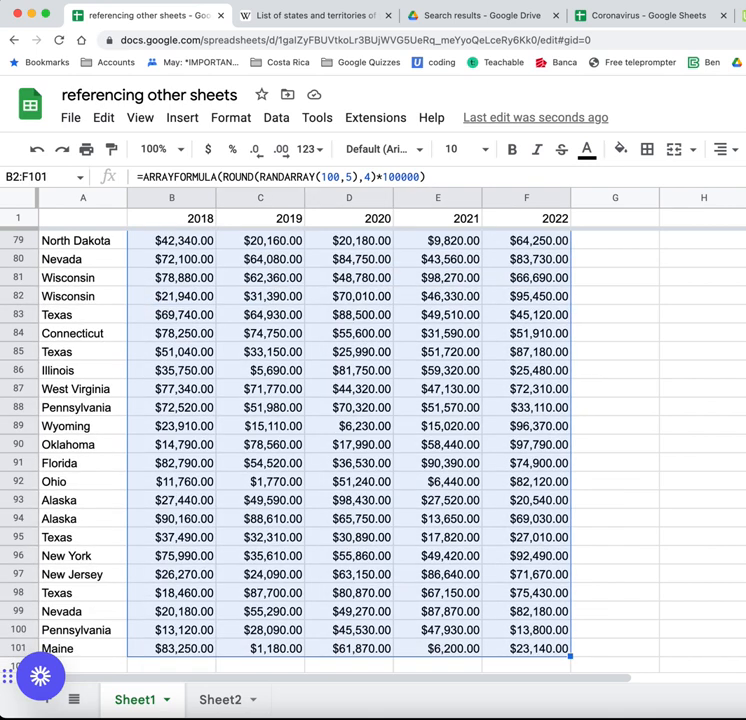
{"action": "key", "text": "ctrl+v"}
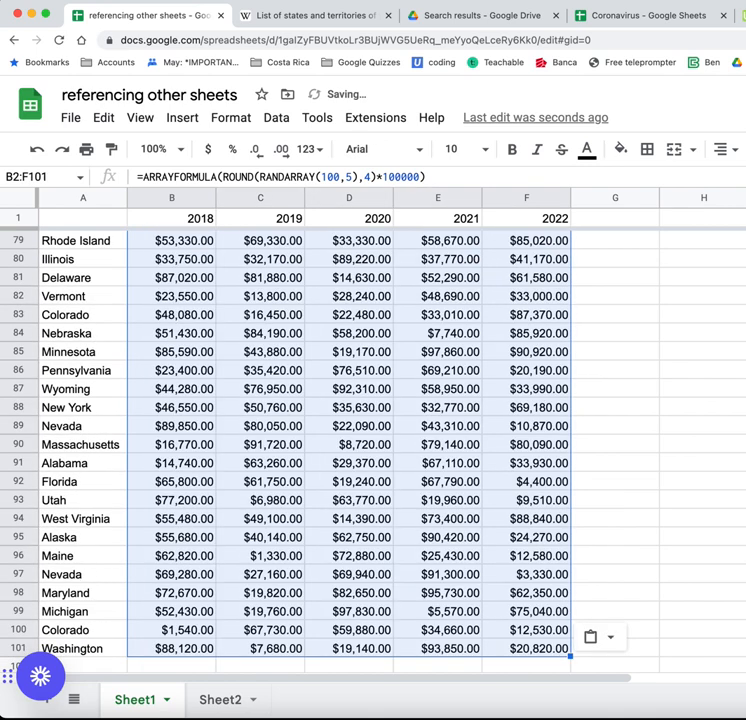
{"action": "key", "text": "ctrl+c"}
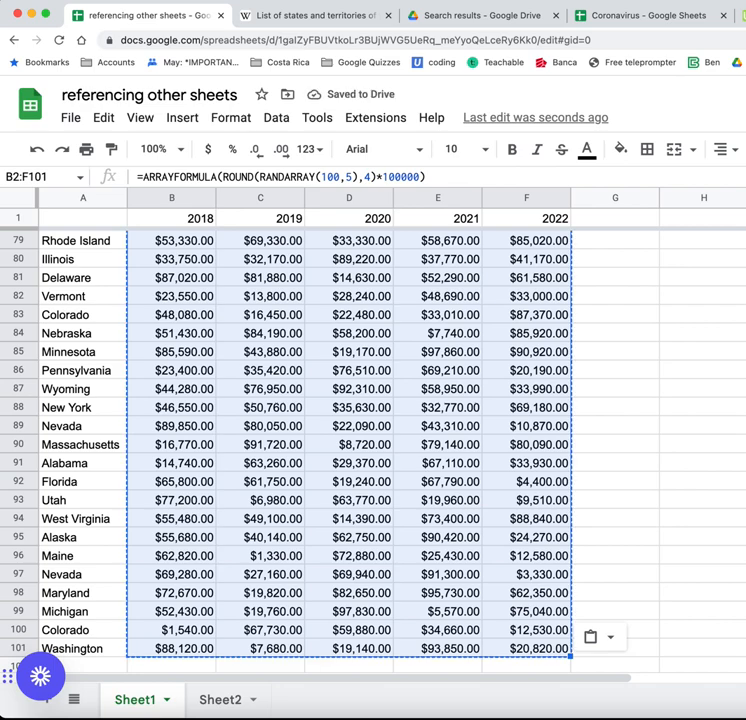
{"action": "key", "text": "ctrl+v"}
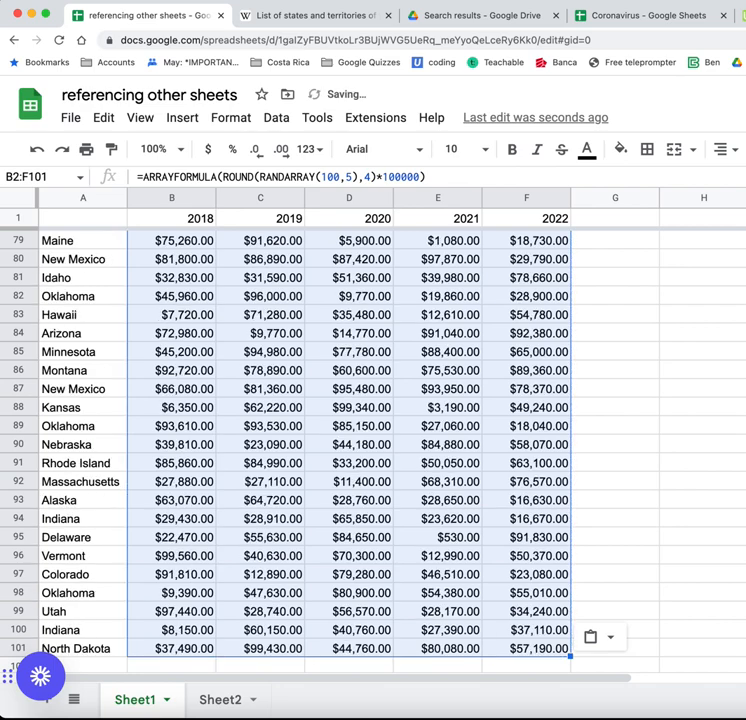
{"action": "key", "text": "ctrl+shift+v"}
{"action": "scroll", "coordinate": [350, 450], "scroll_direction": "up", "scroll_amount": 20}
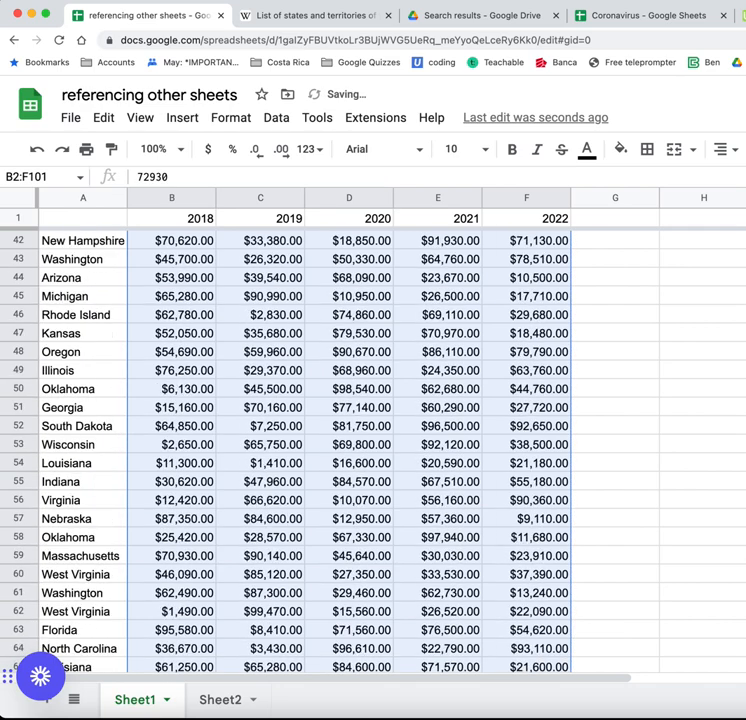
{"action": "left_click", "coordinate": [172, 248]}
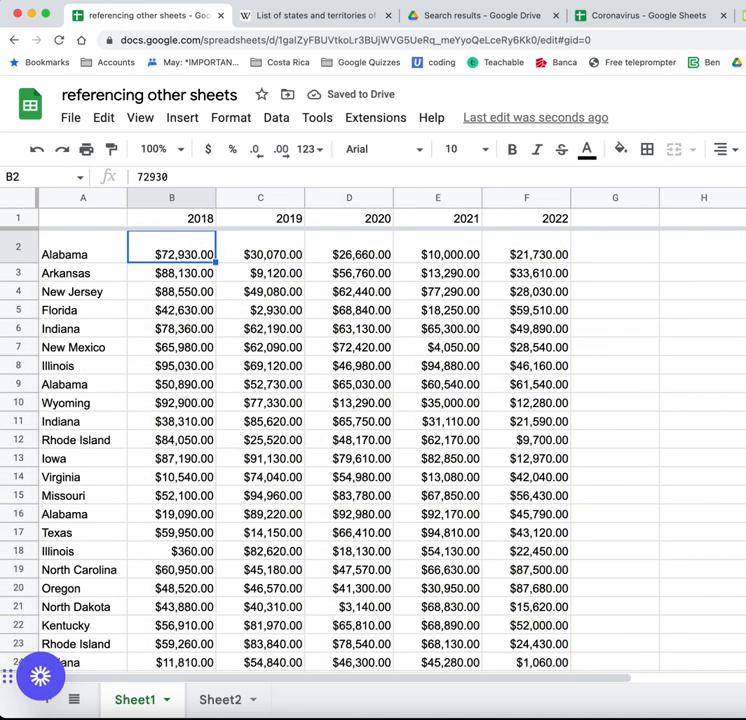
{"action": "left_click", "coordinate": [260, 248]}
{"action": "left_click", "coordinate": [172, 273]}
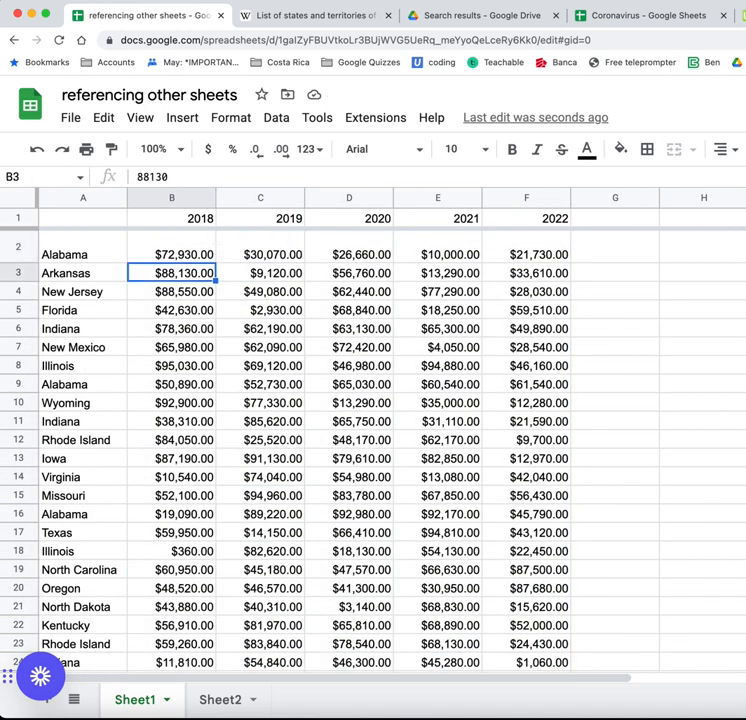
{"action": "left_click", "coordinate": [172, 248]}
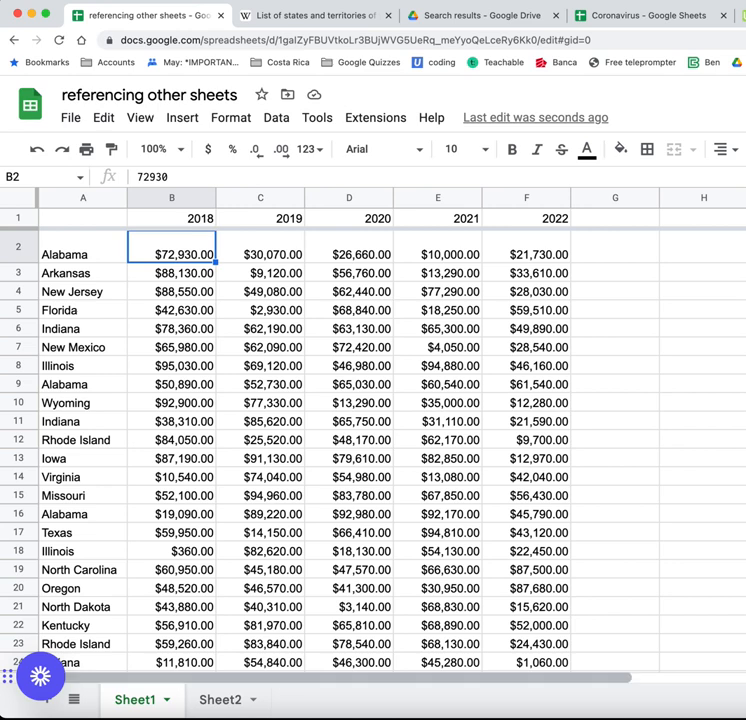
Compare the formulas and totals in A1, B1 and C1 on Sheet2.
{"action": "left_click", "coordinate": [220, 700]}
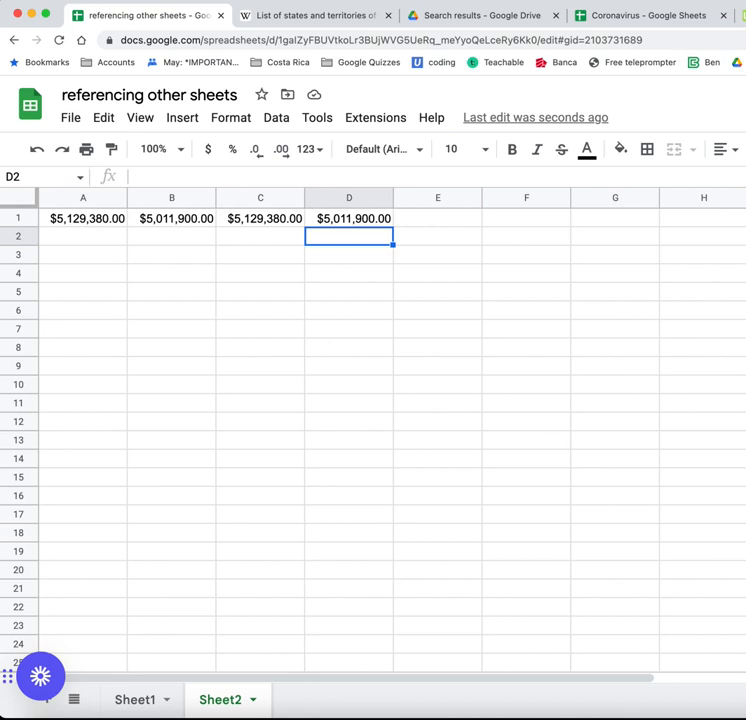
{"action": "left_click", "coordinate": [83, 218]}
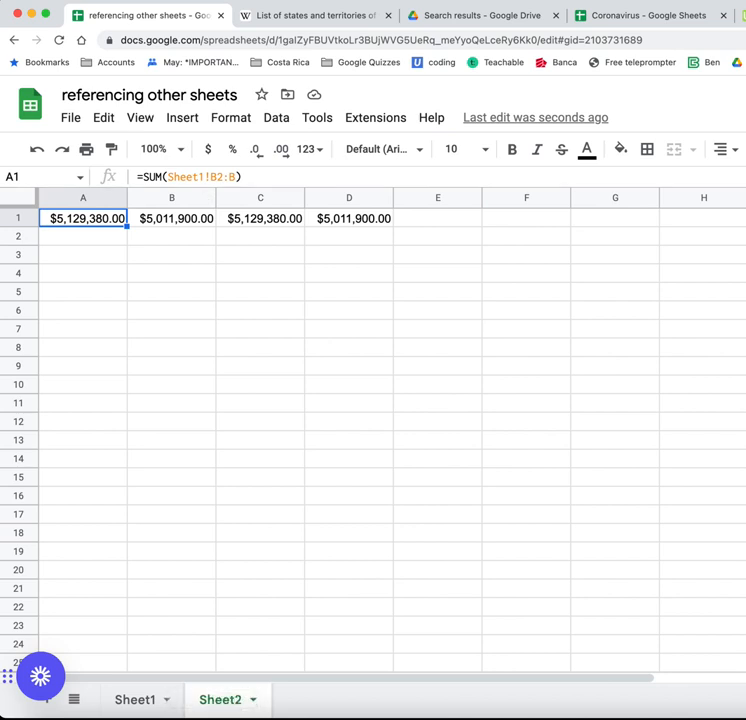
{"action": "left_click", "coordinate": [172, 218]}
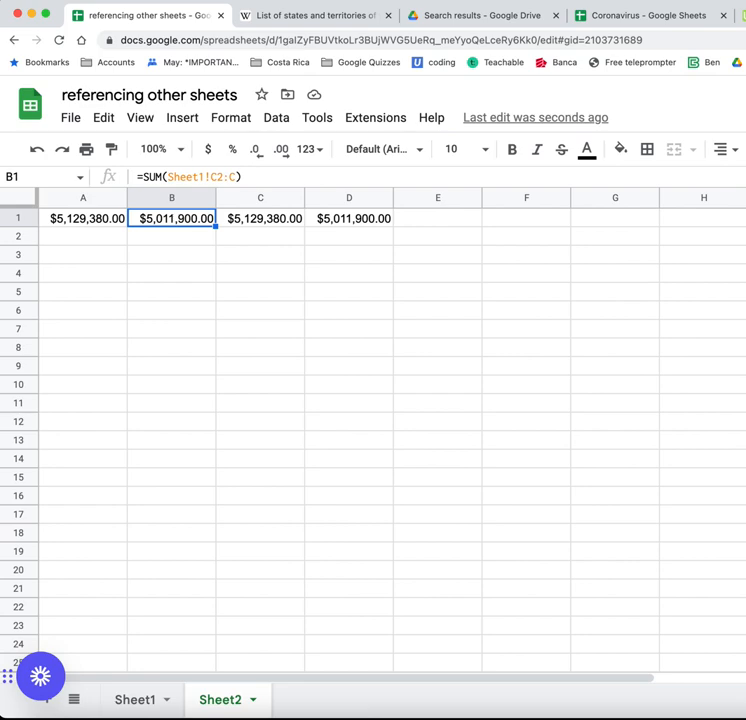
{"action": "left_click", "coordinate": [260, 218]}
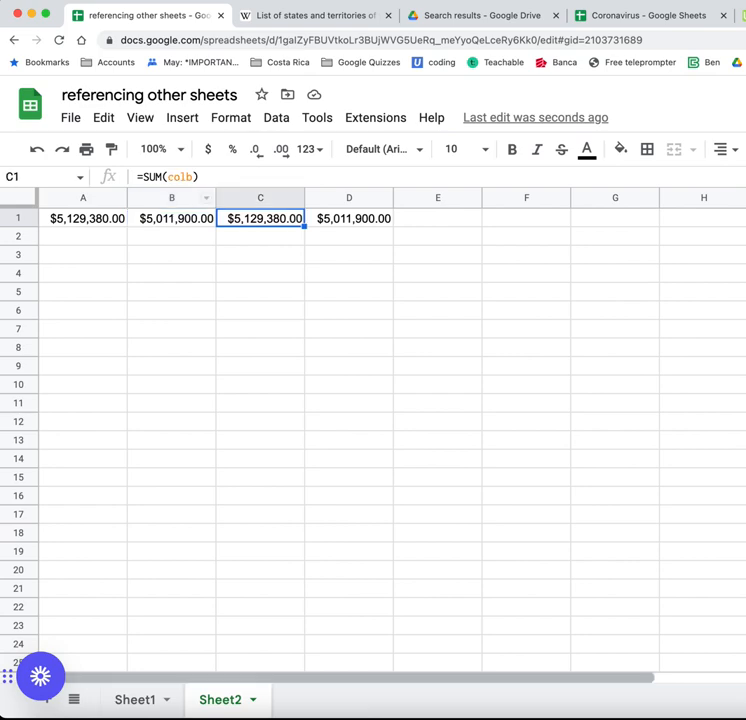
On Sheet1, select the 2021 values in E2:E101 and name the range cole.
{"action": "left_click", "coordinate": [135, 700]}
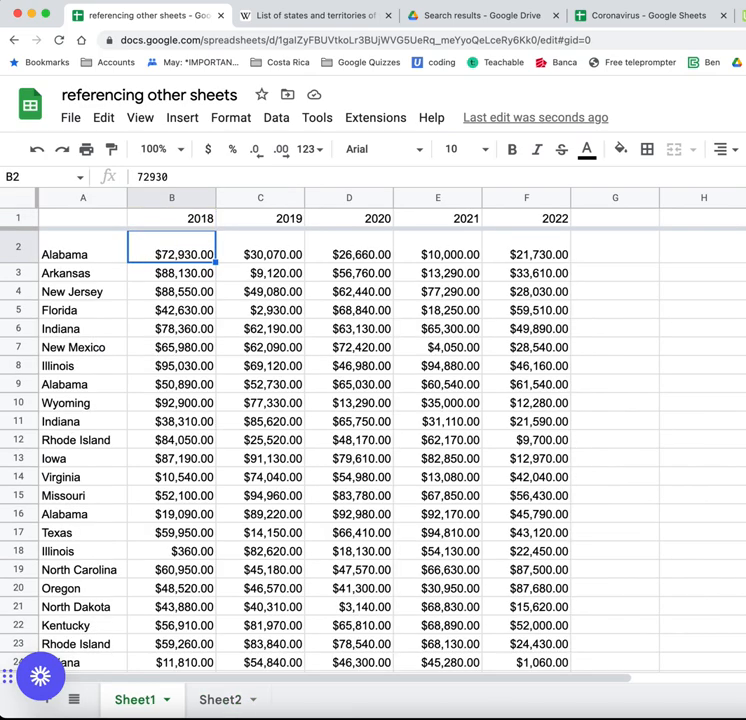
{"action": "left_click", "coordinate": [438, 248]}
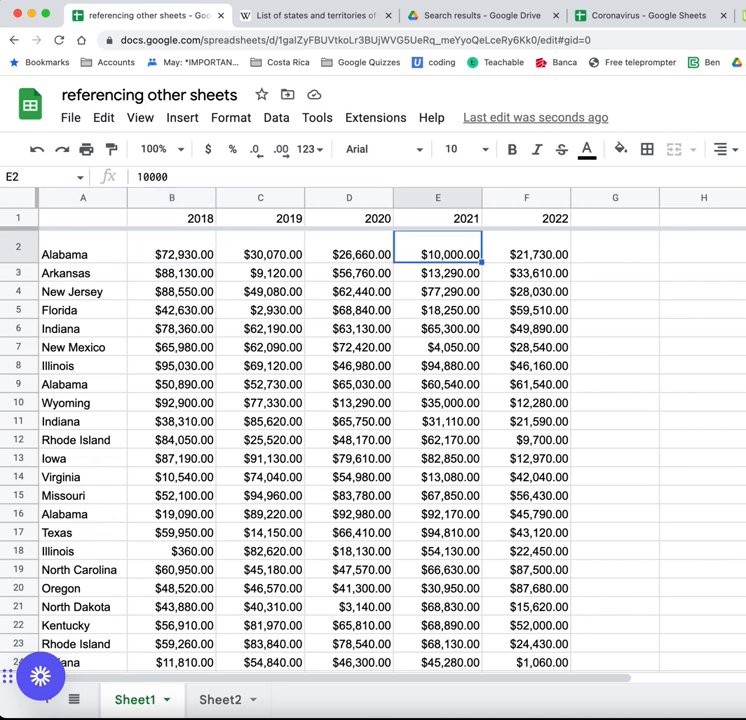
{"action": "key", "text": "super+z"}
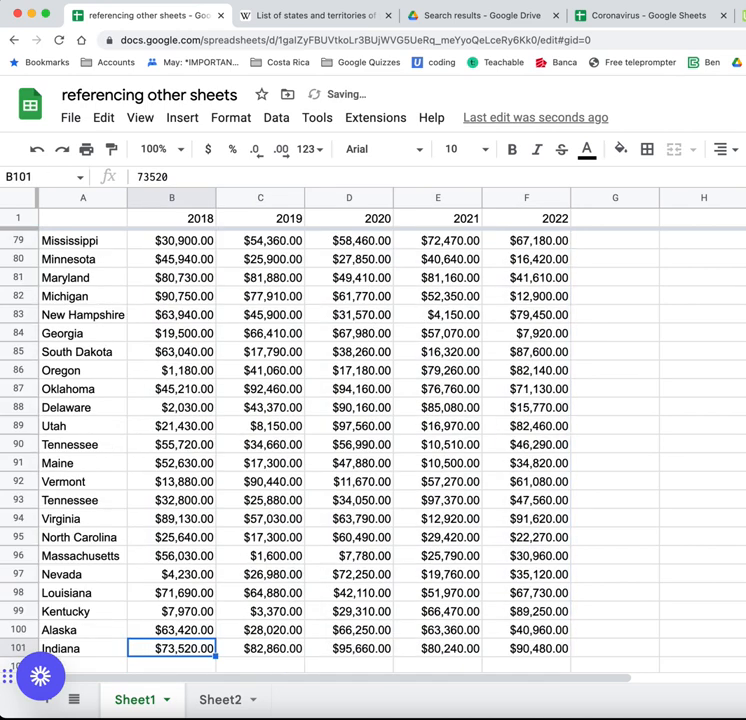
{"action": "key", "text": "super+shift+Up"}
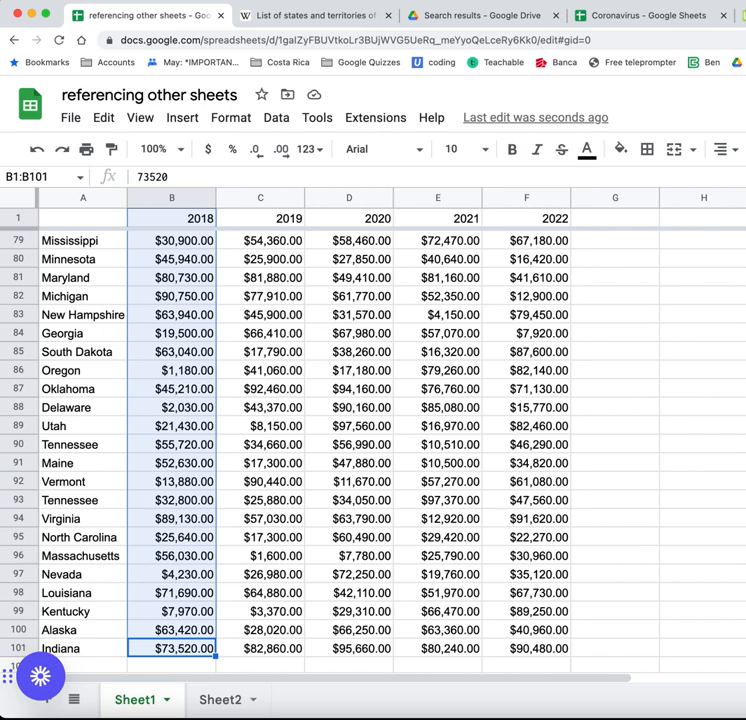
{"action": "scroll", "coordinate": [390, 440], "scroll_direction": "up", "scroll_amount": 15}
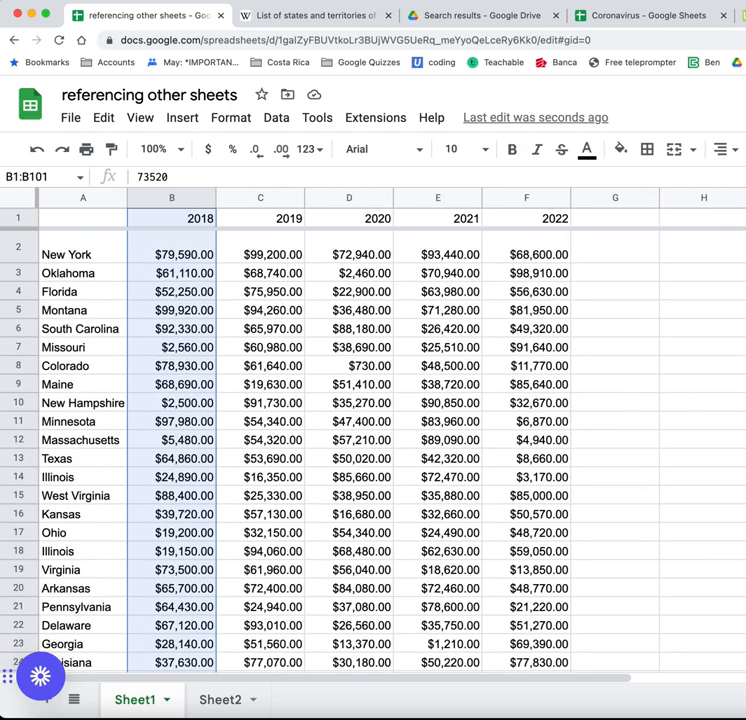
{"action": "left_click", "coordinate": [438, 248]}
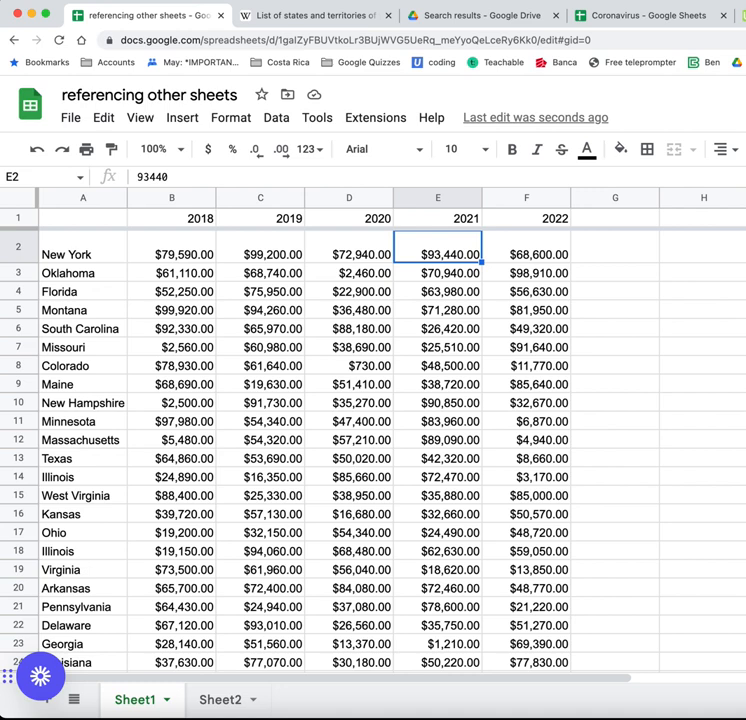
{"action": "key", "text": "super+shift+Down"}
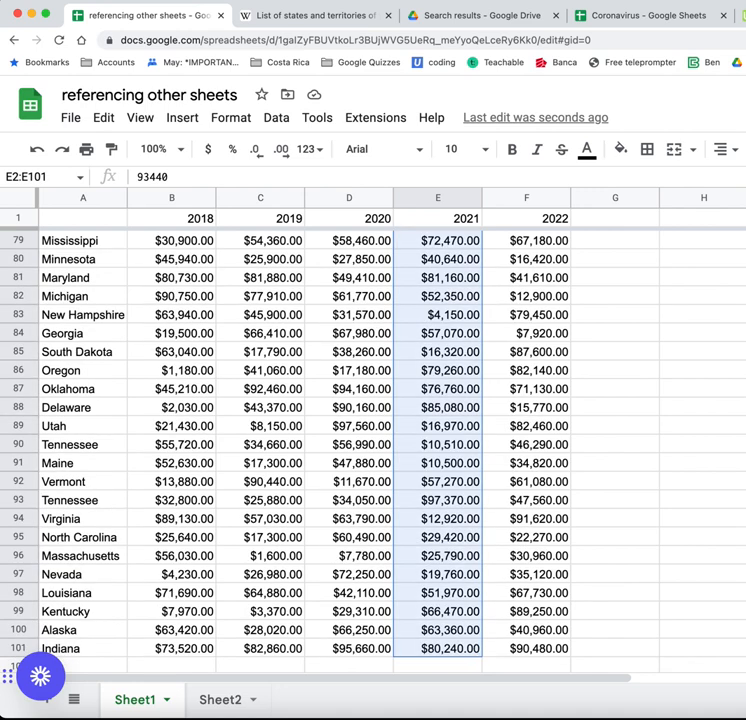
{"action": "right_click", "coordinate": [462, 254]}
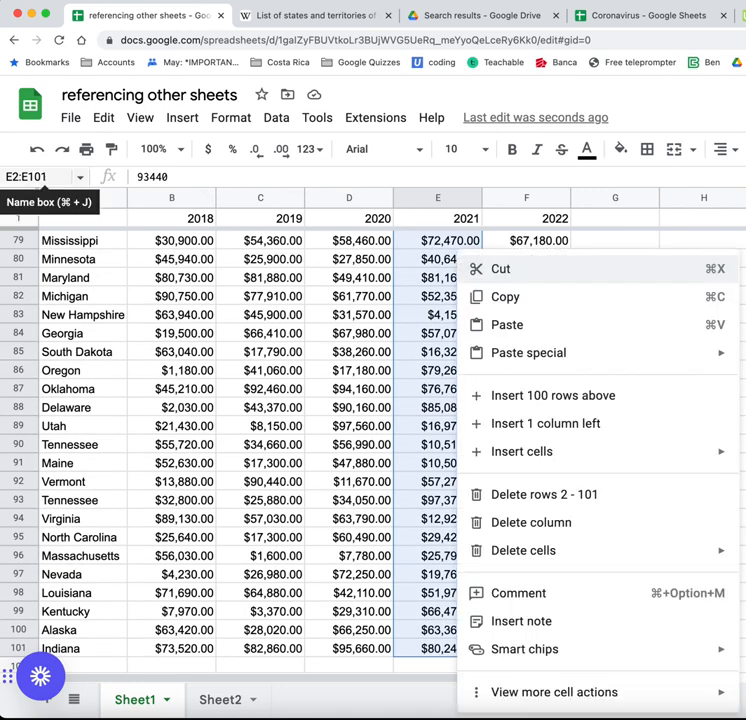
{"action": "left_click", "coordinate": [38, 176]}
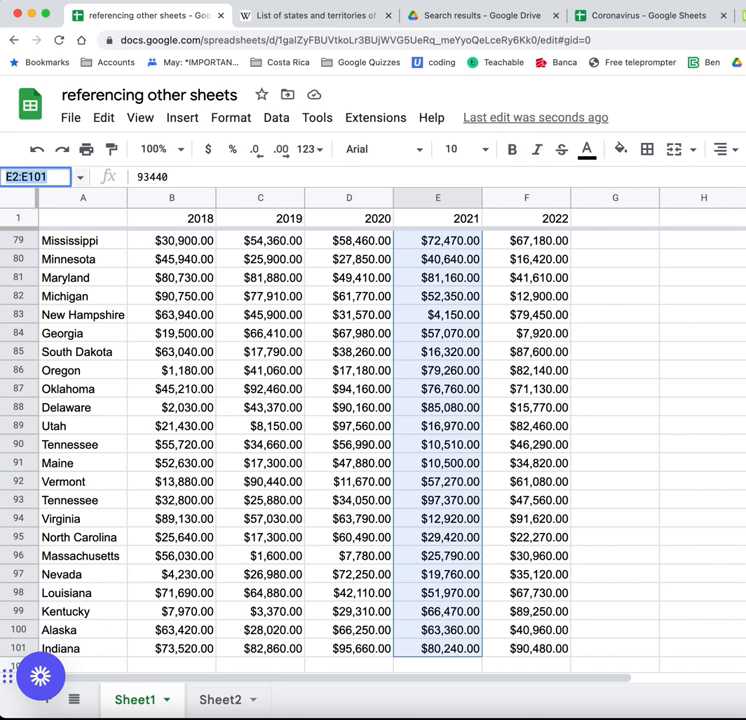
{"action": "type", "text": "c"}
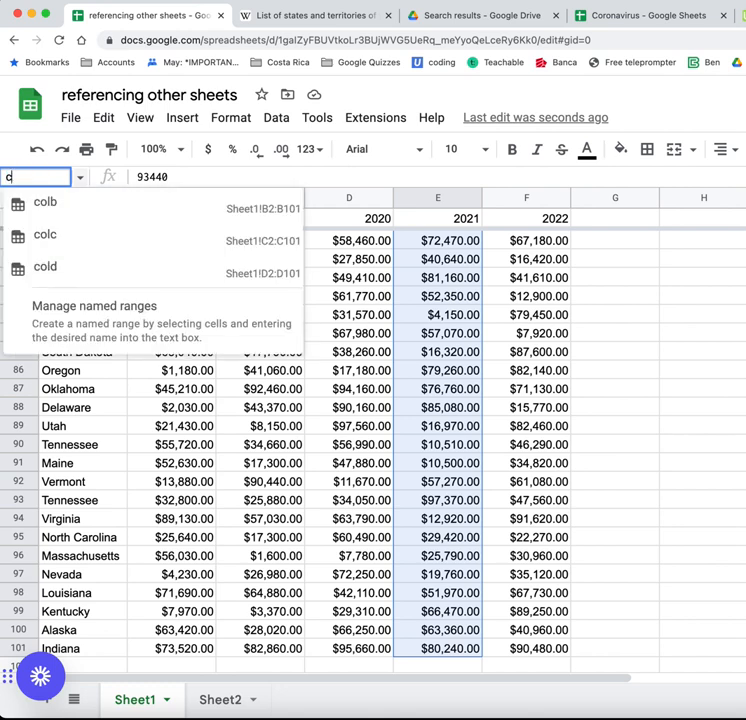
{"action": "type", "text": "ole"}
{"action": "key", "text": "Return"}
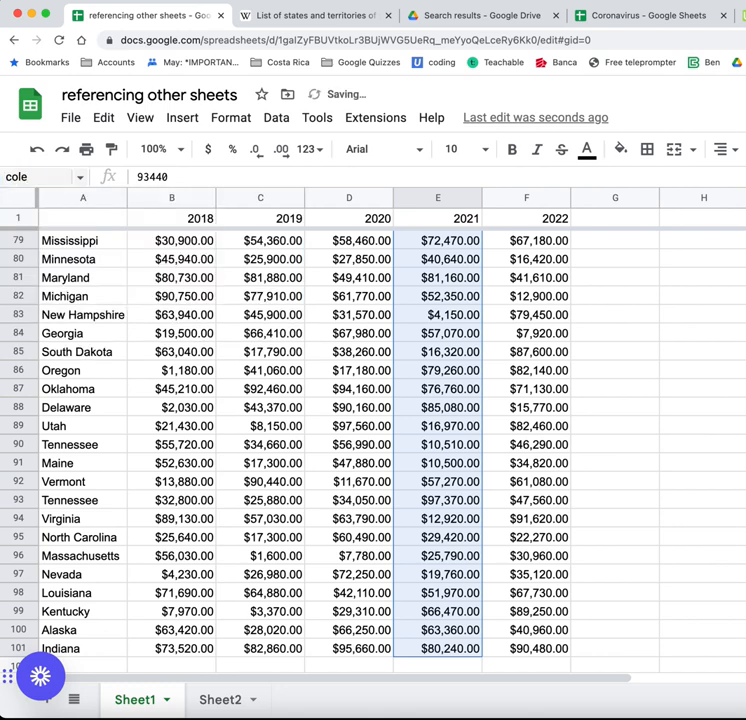
In E1 of Sheet2, enter a SUM formula that totals A1:D1.
{"action": "left_click", "coordinate": [220, 700]}
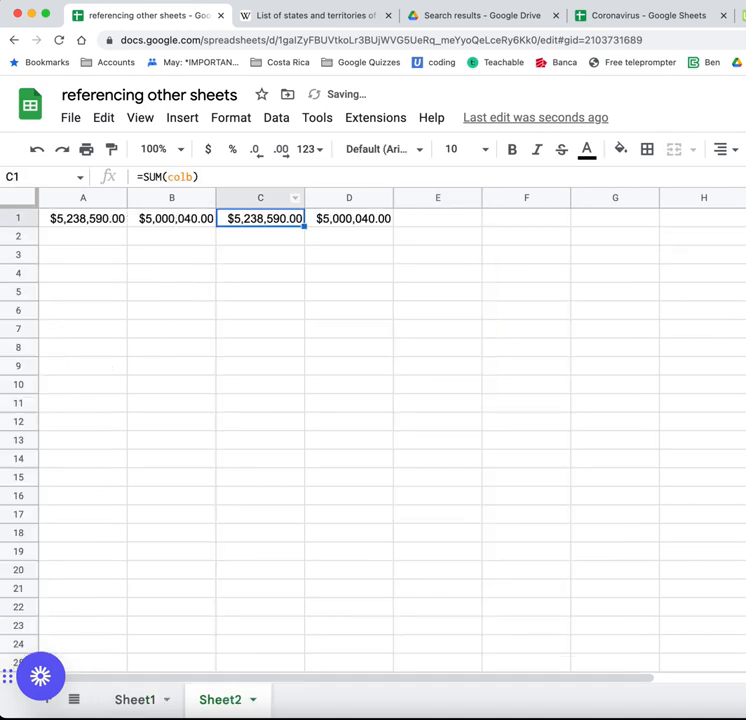
{"action": "left_click", "coordinate": [438, 218]}
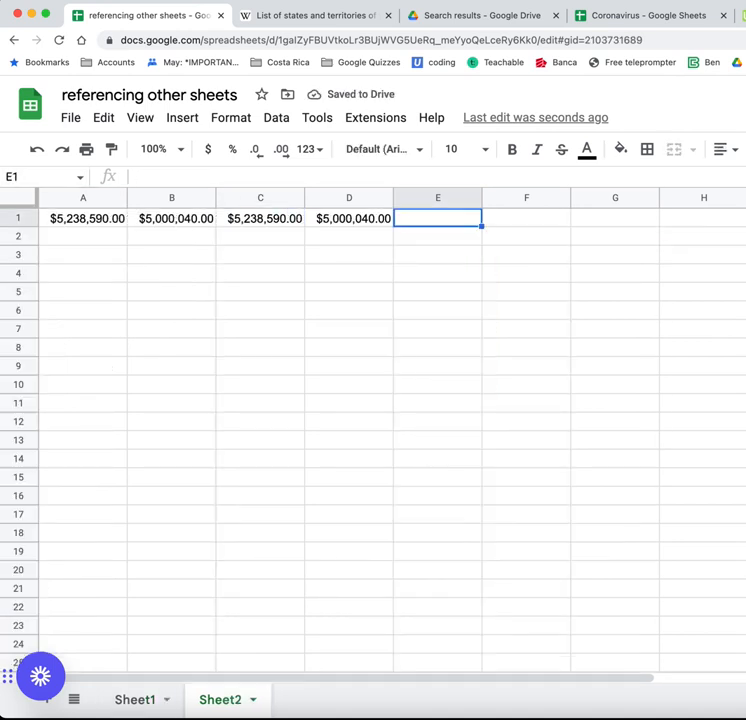
{"action": "type", "text": "=sum(A1:D1"}
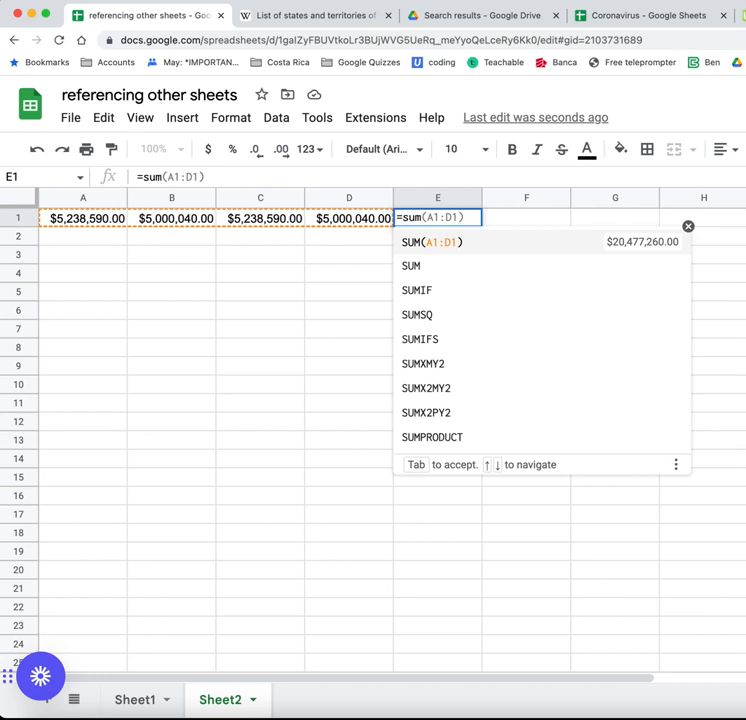
{"action": "key", "text": "Tab"}
{"action": "type", "text": "col"}
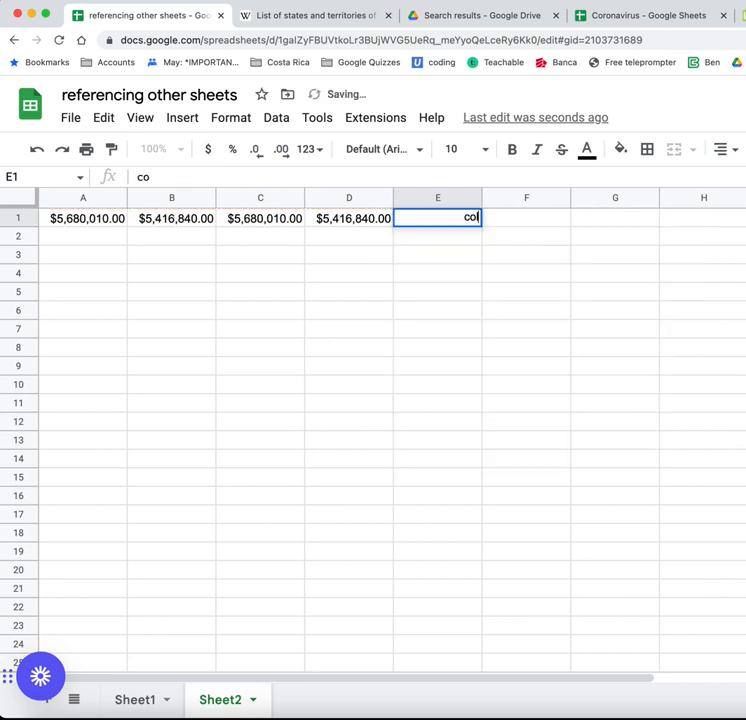
{"action": "key", "text": "BackSpace"}
{"action": "key", "text": "BackSpace"}
{"action": "key", "text": "BackSpace"}
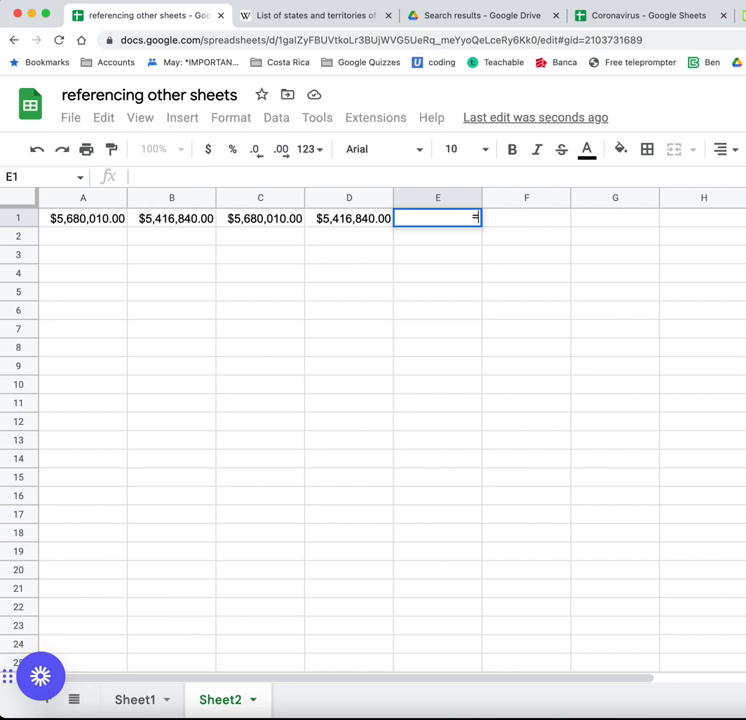
{"action": "type", "text": "=sum"}
{"action": "key", "text": "Tab"}
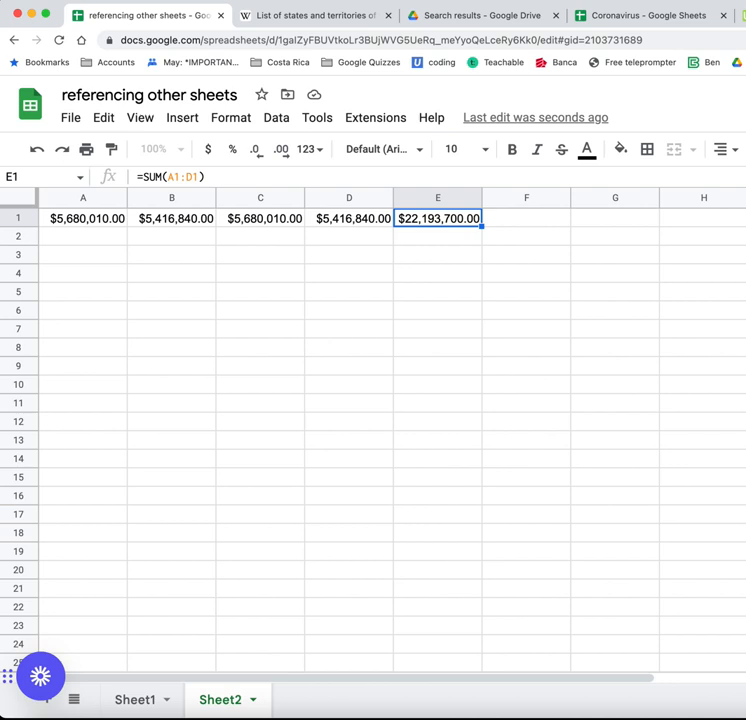
Edit the SUM formula in E1 so that it totals the named range cole instead of A1:D1.
{"action": "key", "text": "Return"}
{"action": "key", "text": "BackSpace"}
{"action": "key", "text": "BackSpace"}
{"action": "key", "text": "BackSpace"}
{"action": "key", "text": "BackSpace"}
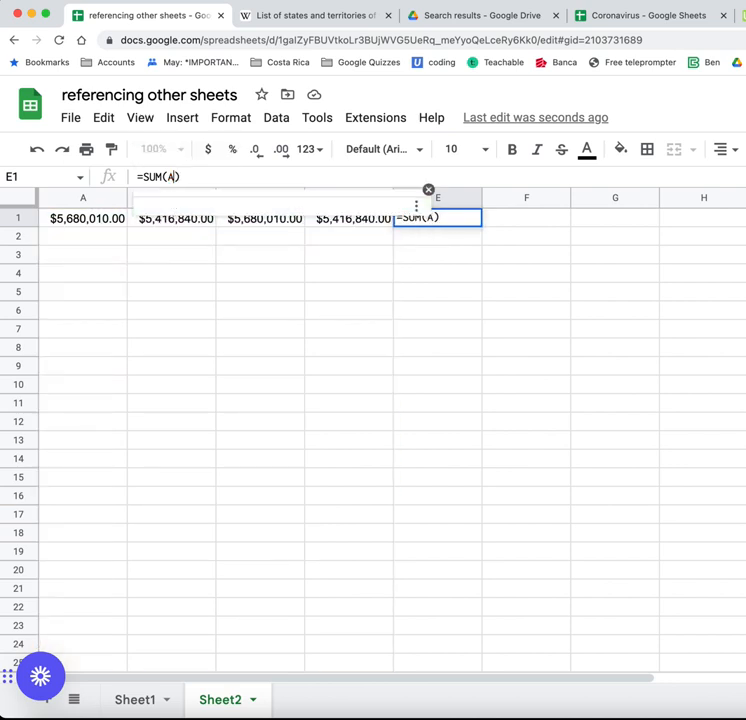
{"action": "key", "text": "BackSpace"}
{"action": "type", "text": "co"}
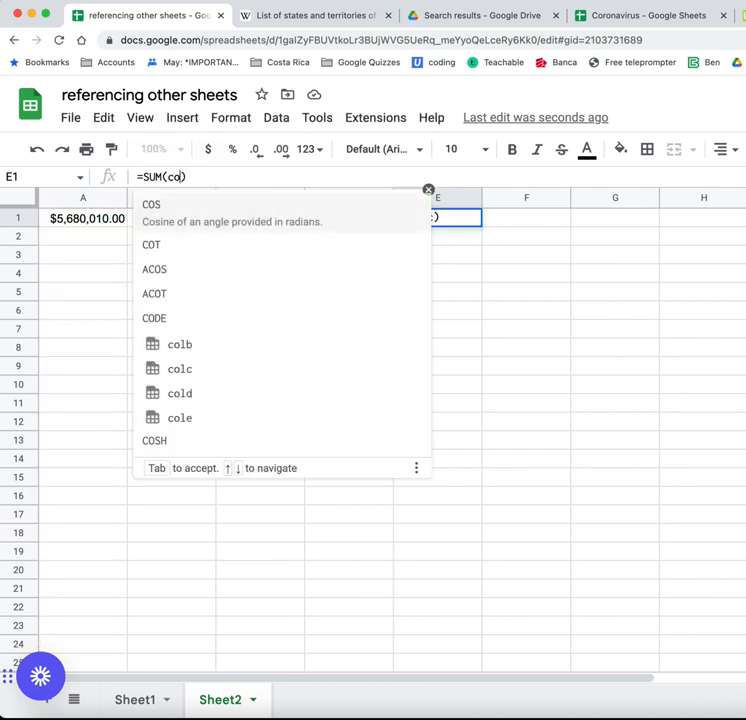
{"action": "type", "text": "l"}
{"action": "key", "text": "Down"}
{"action": "key", "text": "Down"}
{"action": "key", "text": "Down"}
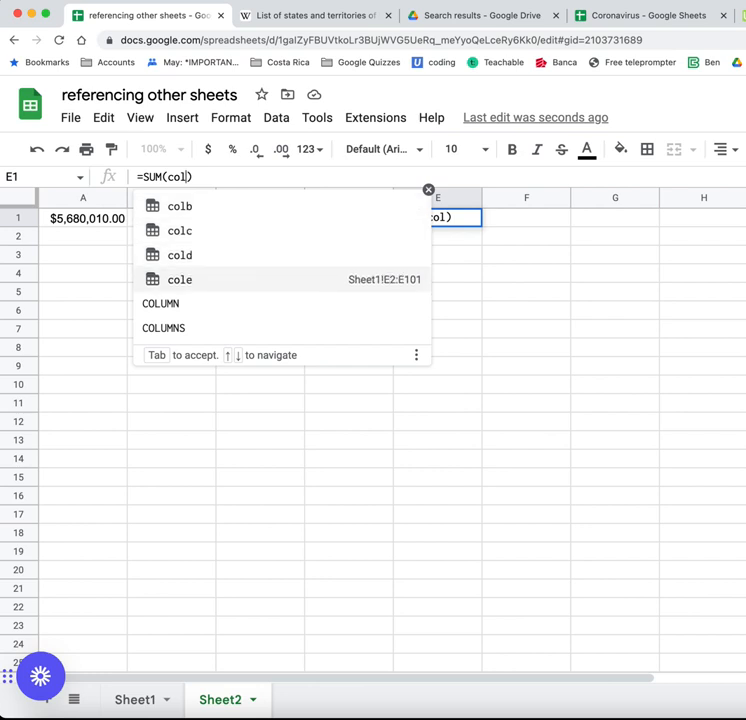
{"action": "key", "text": "Up"}
{"action": "key", "text": "Up"}
{"action": "key", "text": "Up"}
{"action": "key", "text": "Down"}
{"action": "key", "text": "Down"}
{"action": "key", "text": "Down"}
{"action": "key", "text": "Tab"}
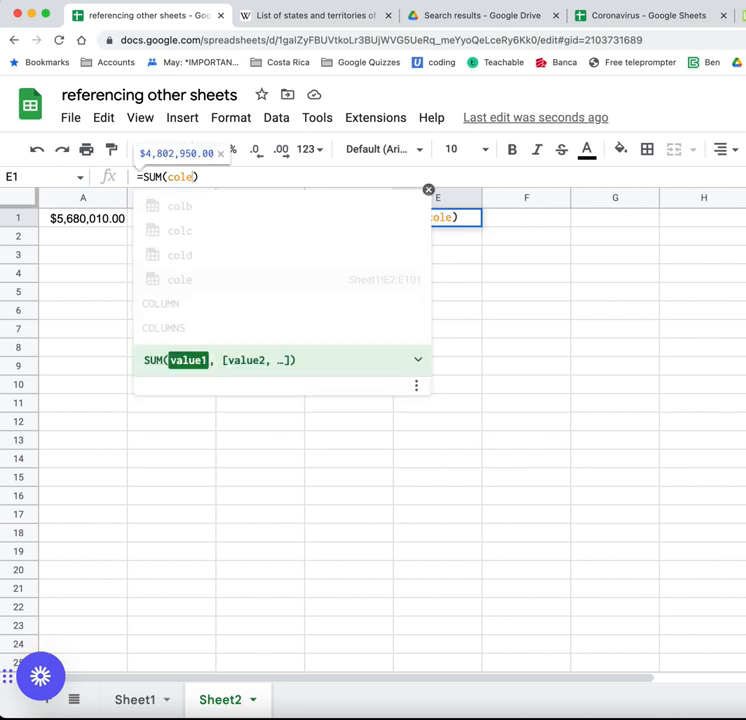
{"action": "key", "text": "Return"}
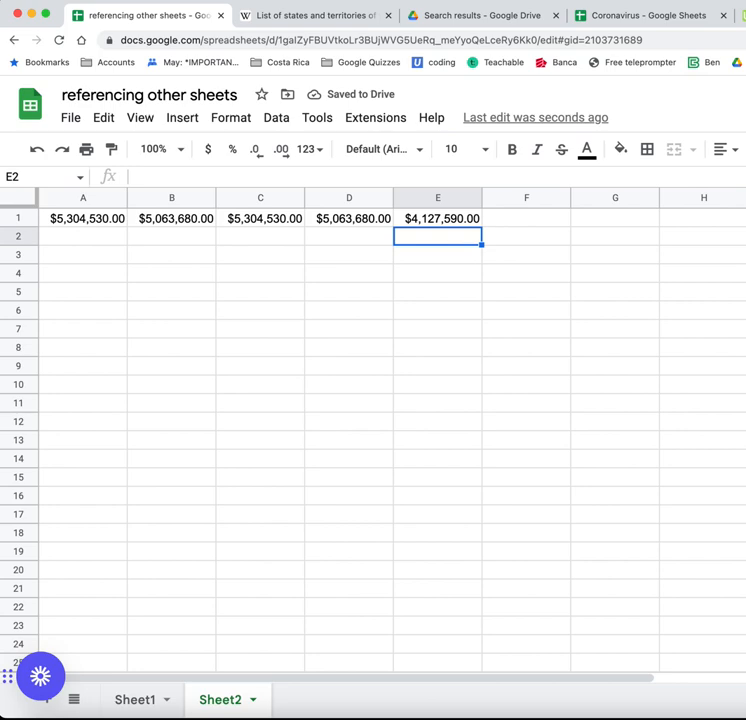
Return to the first rows of the data on Sheet1.
{"action": "left_click", "coordinate": [135, 700]}
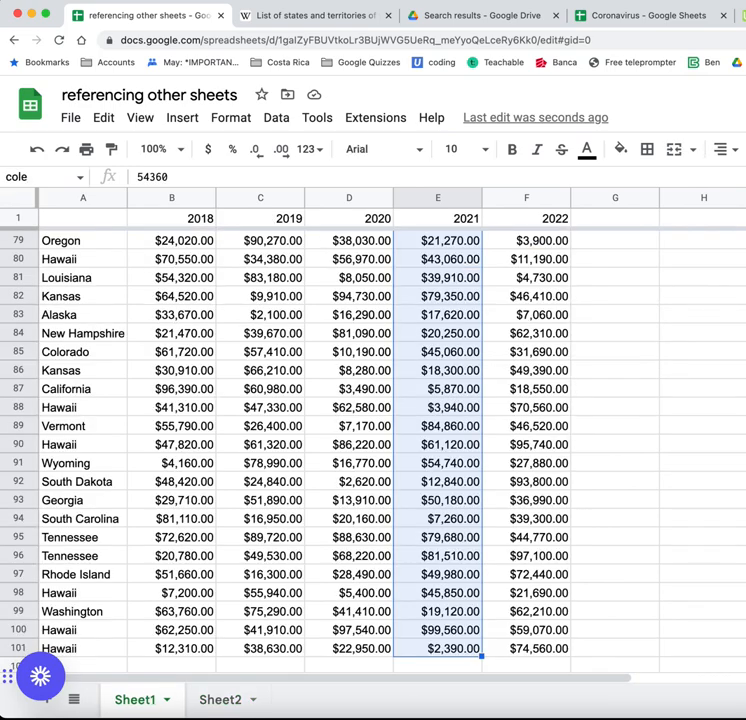
{"action": "scroll", "coordinate": [372, 450], "scroll_direction": "up", "scroll_amount": 15}
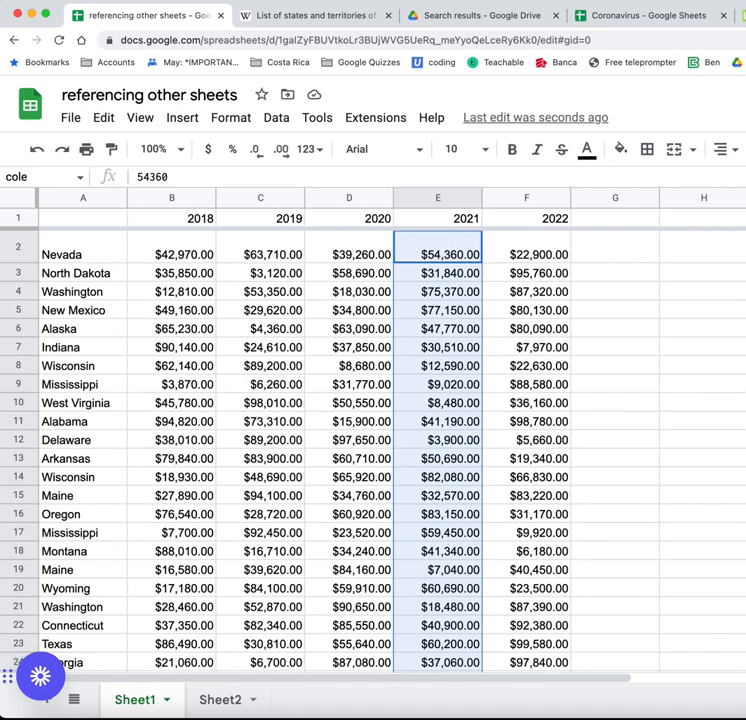